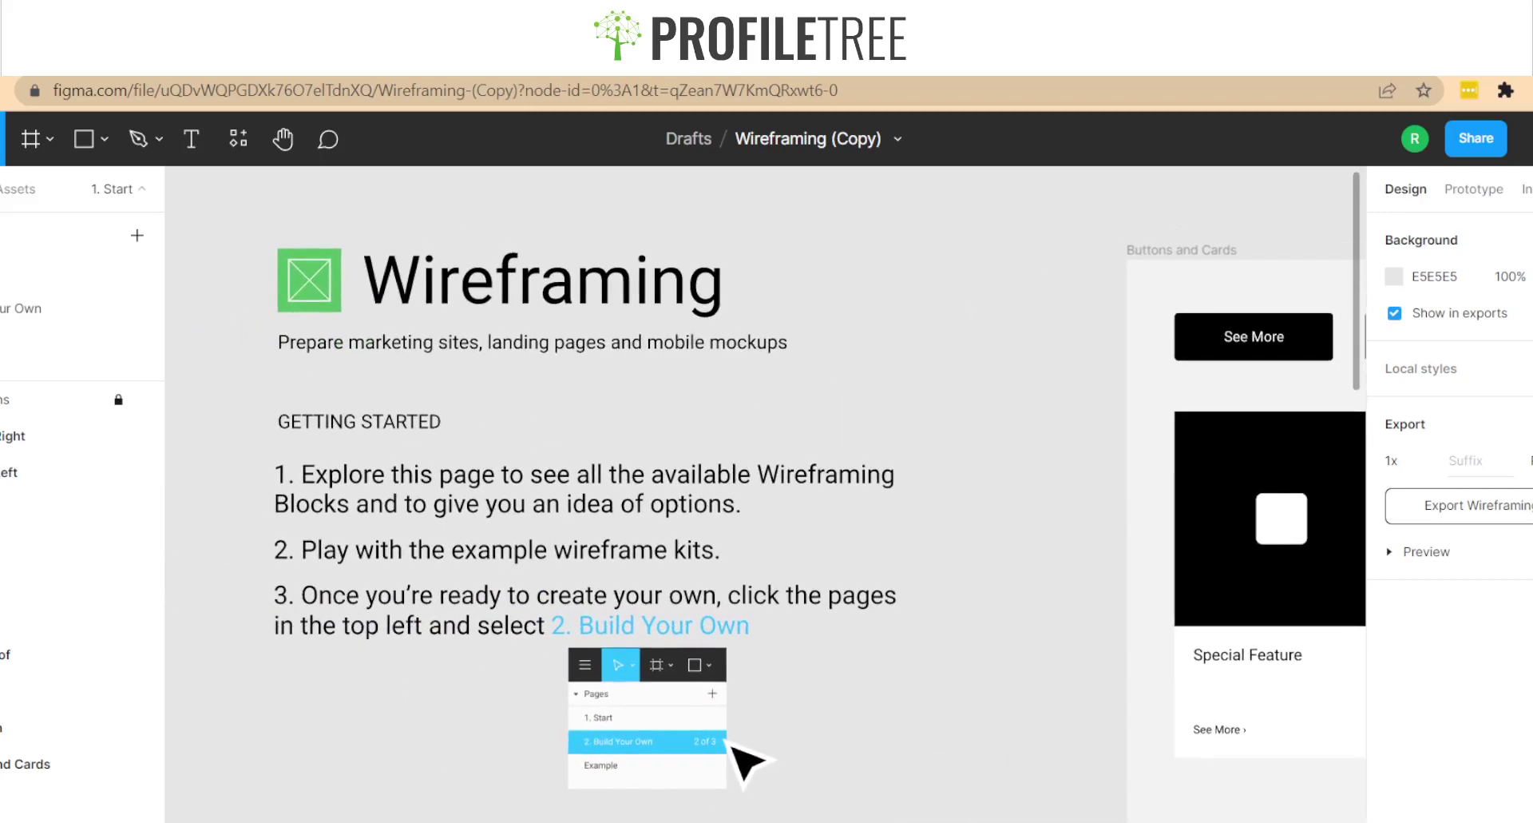
Examine the getting-started notes and the sample buttons and cards in the Buttons and Cards frame
scroll(521, 791, "down", 2)
scroll(479, 787, "down", 3)
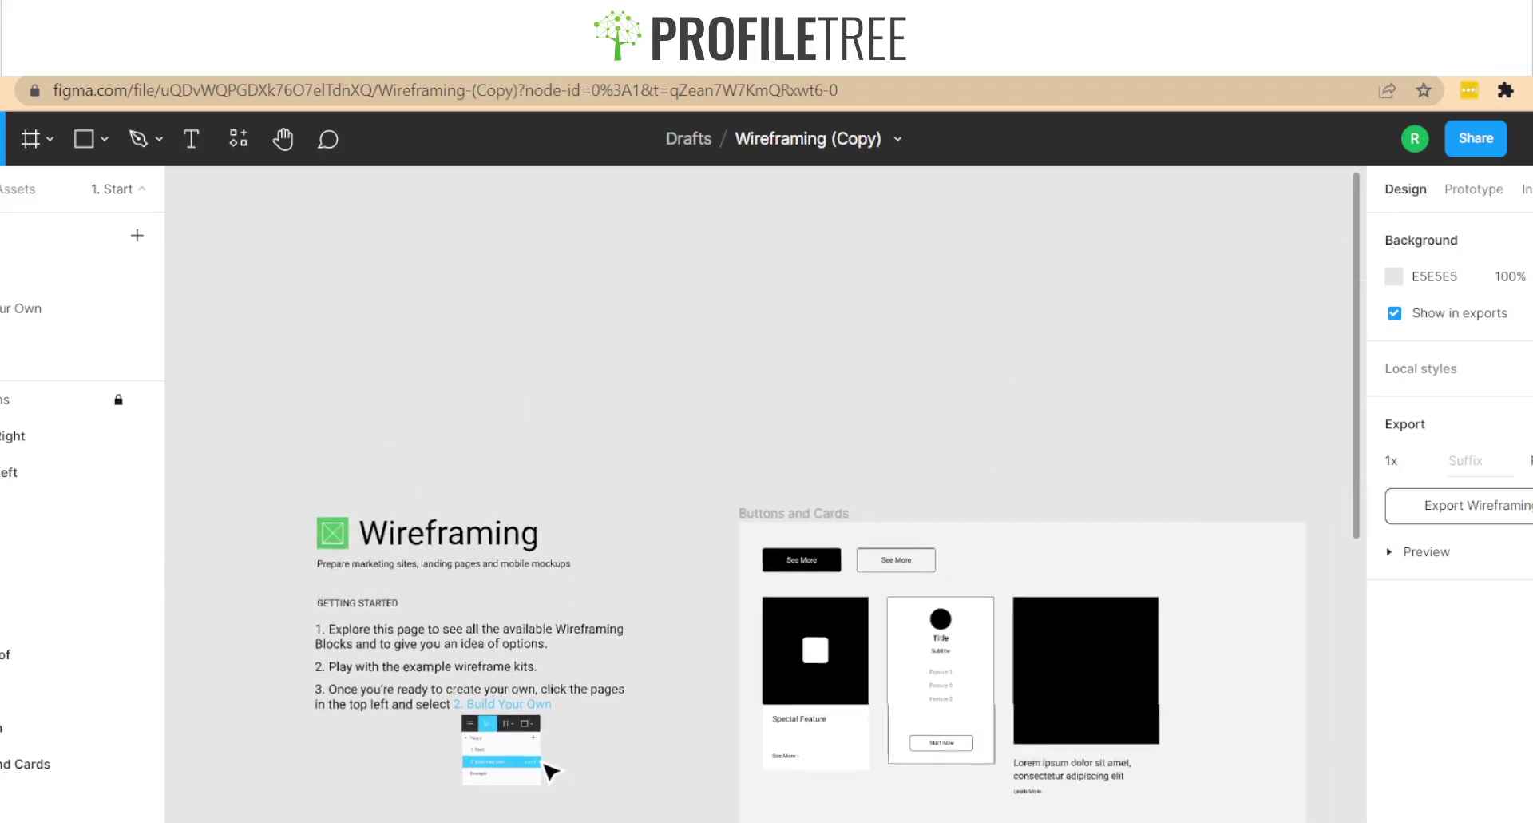
left_click_drag(1151, 734, 1196, 716)
scroll(870, 811, "up", 4)
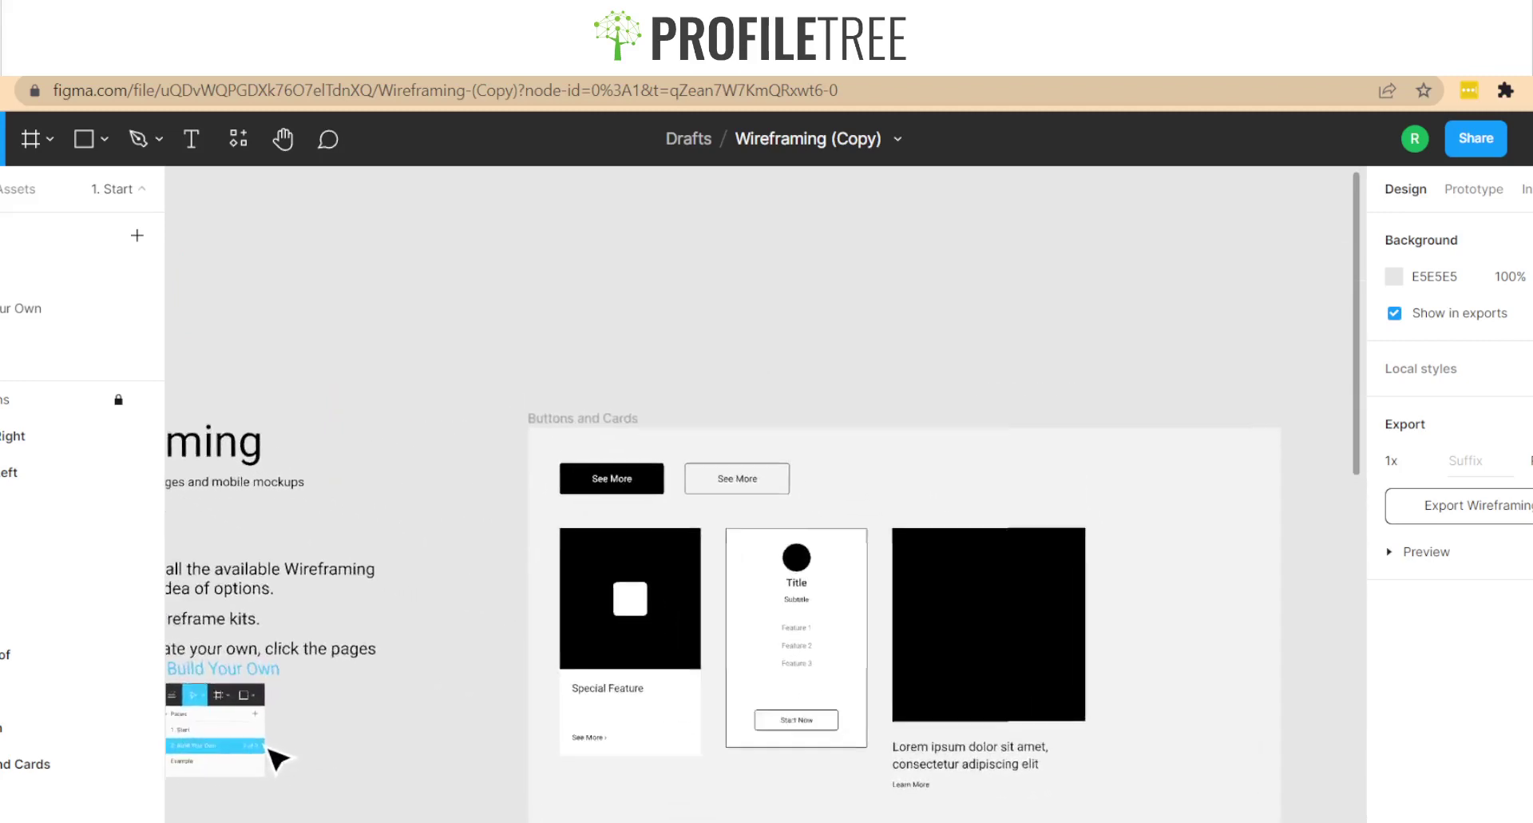
scroll(765, 512, "right", 2)
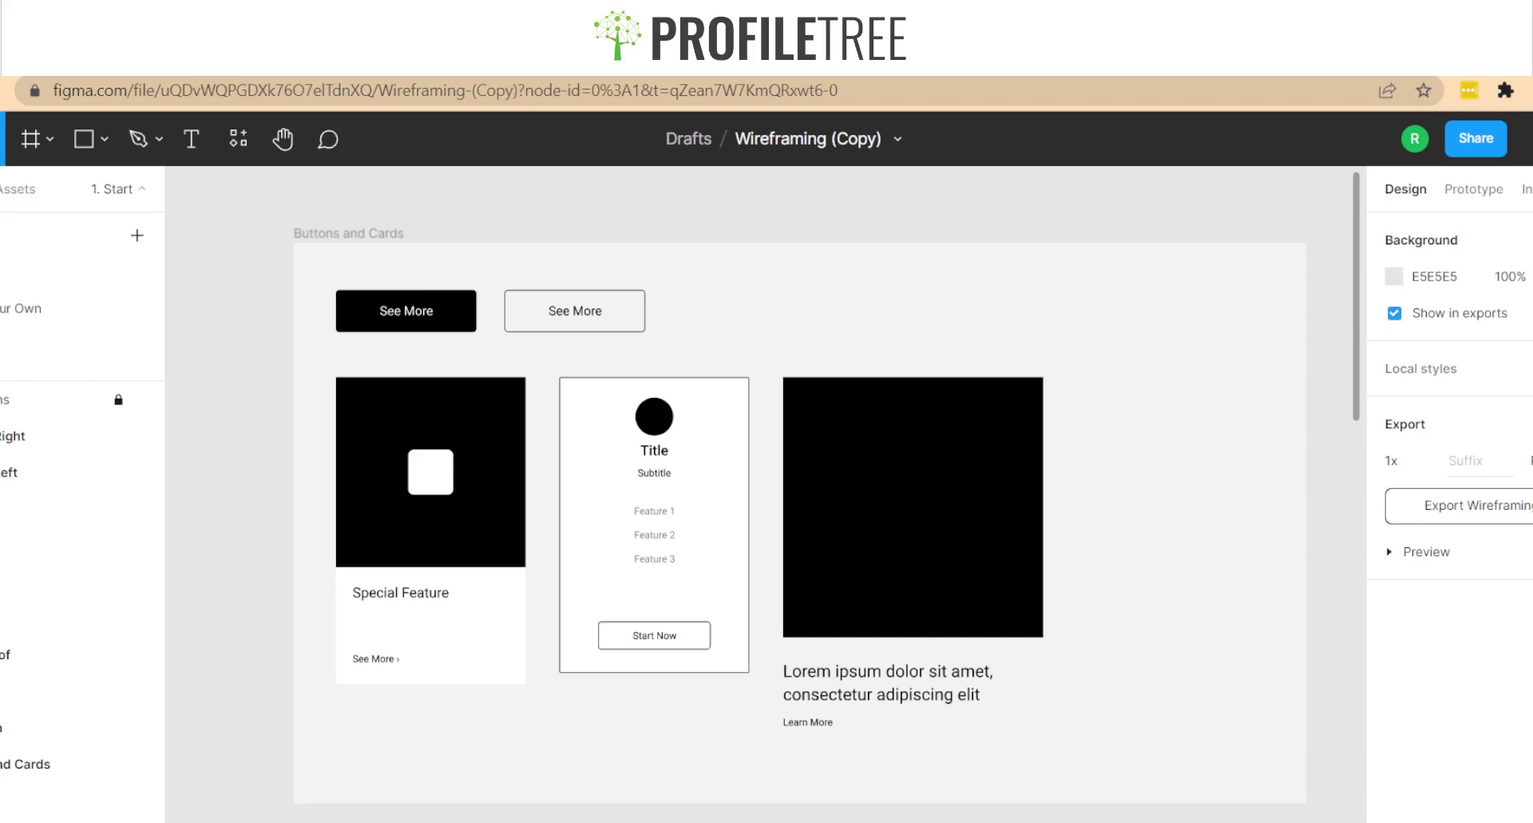
scroll(765, 495, "down", 4)
scroll(765, 495, "right", 3)
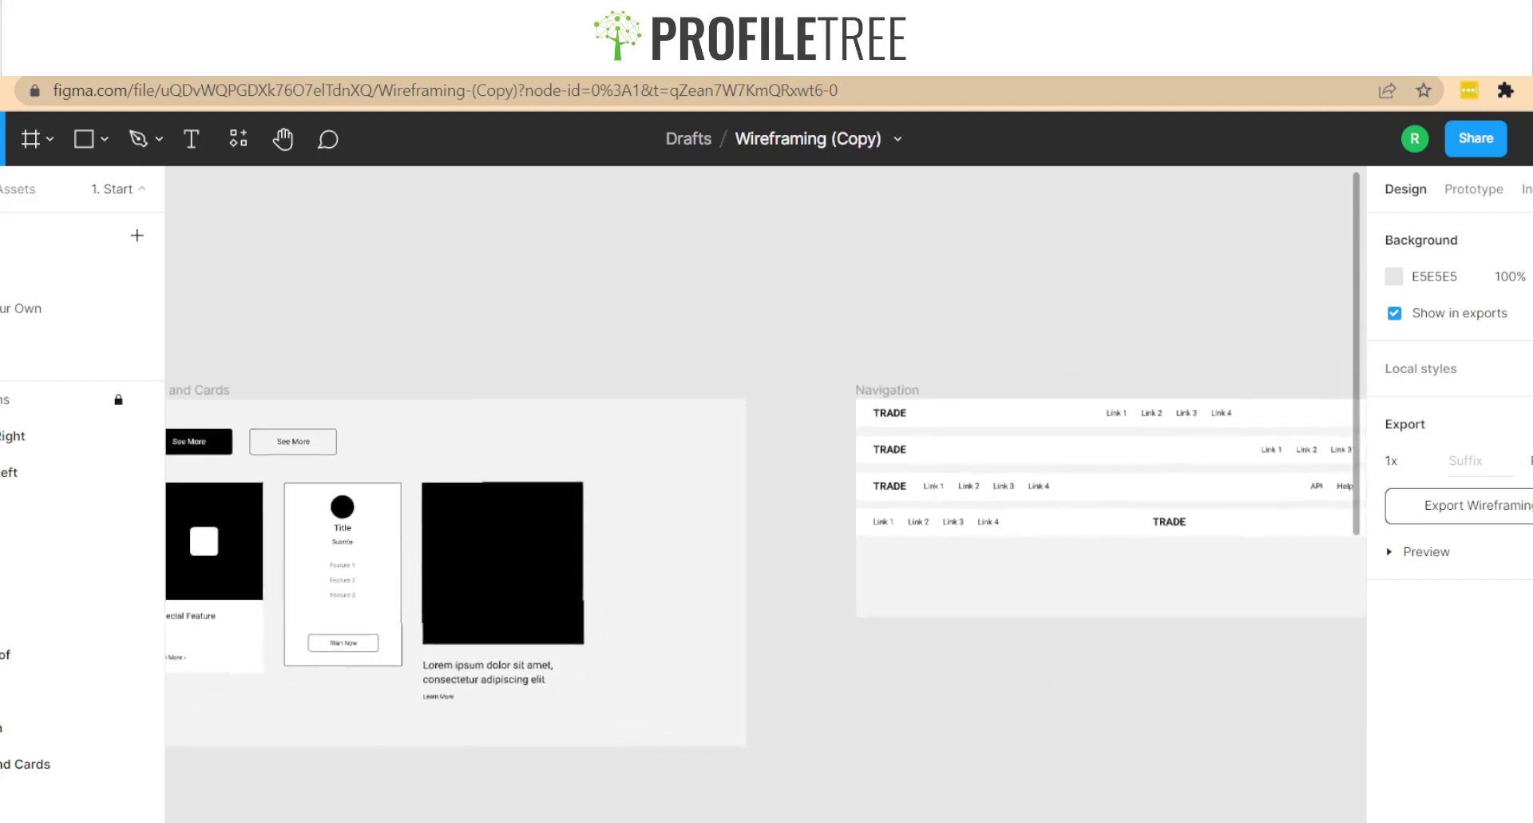
scroll(765, 495, "left", 4)
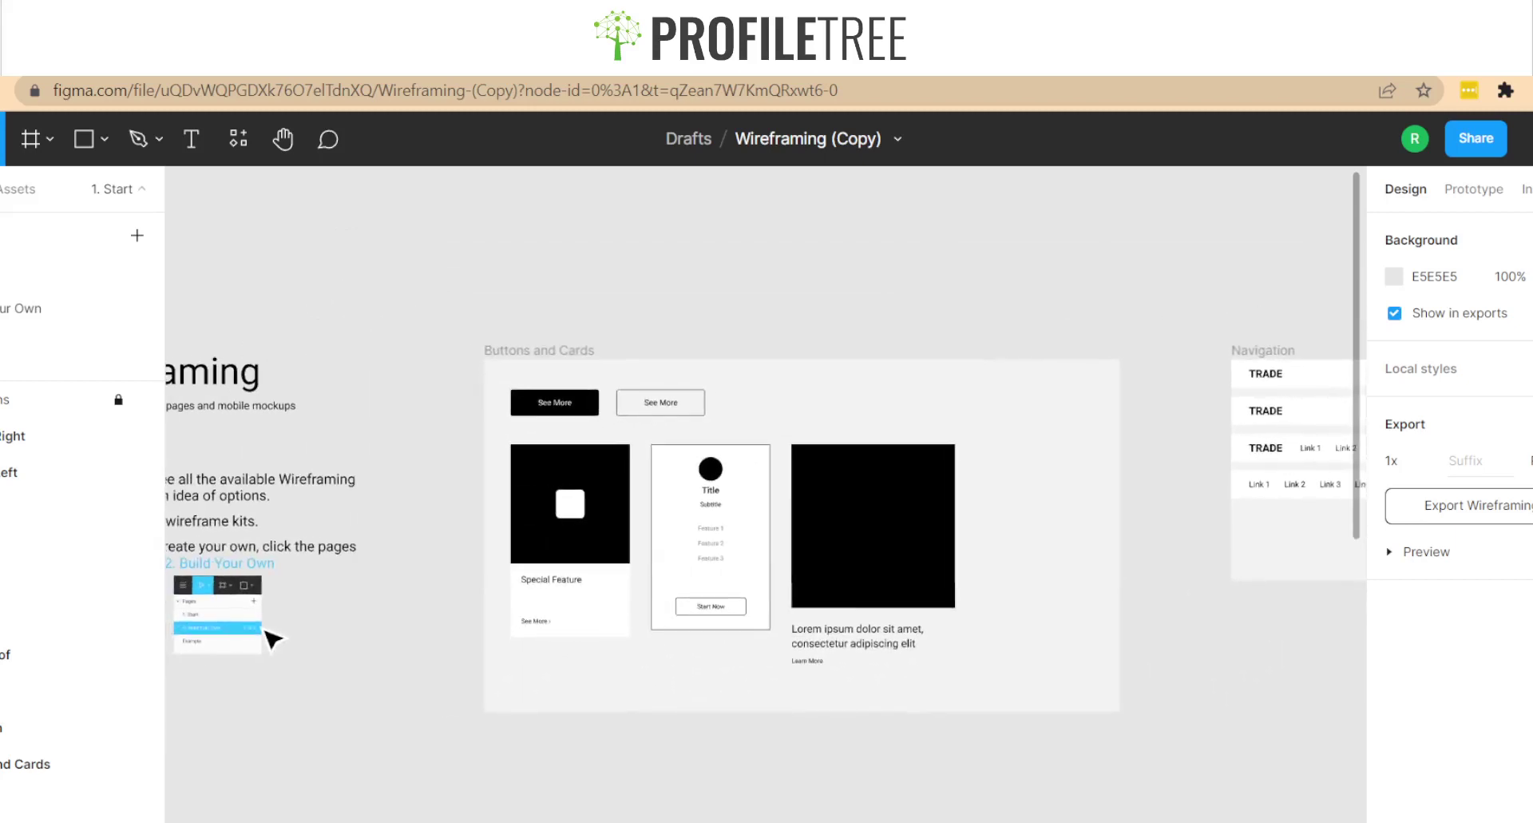
Add a new page to the file and return to the 1. Start page
left_click(136, 234)
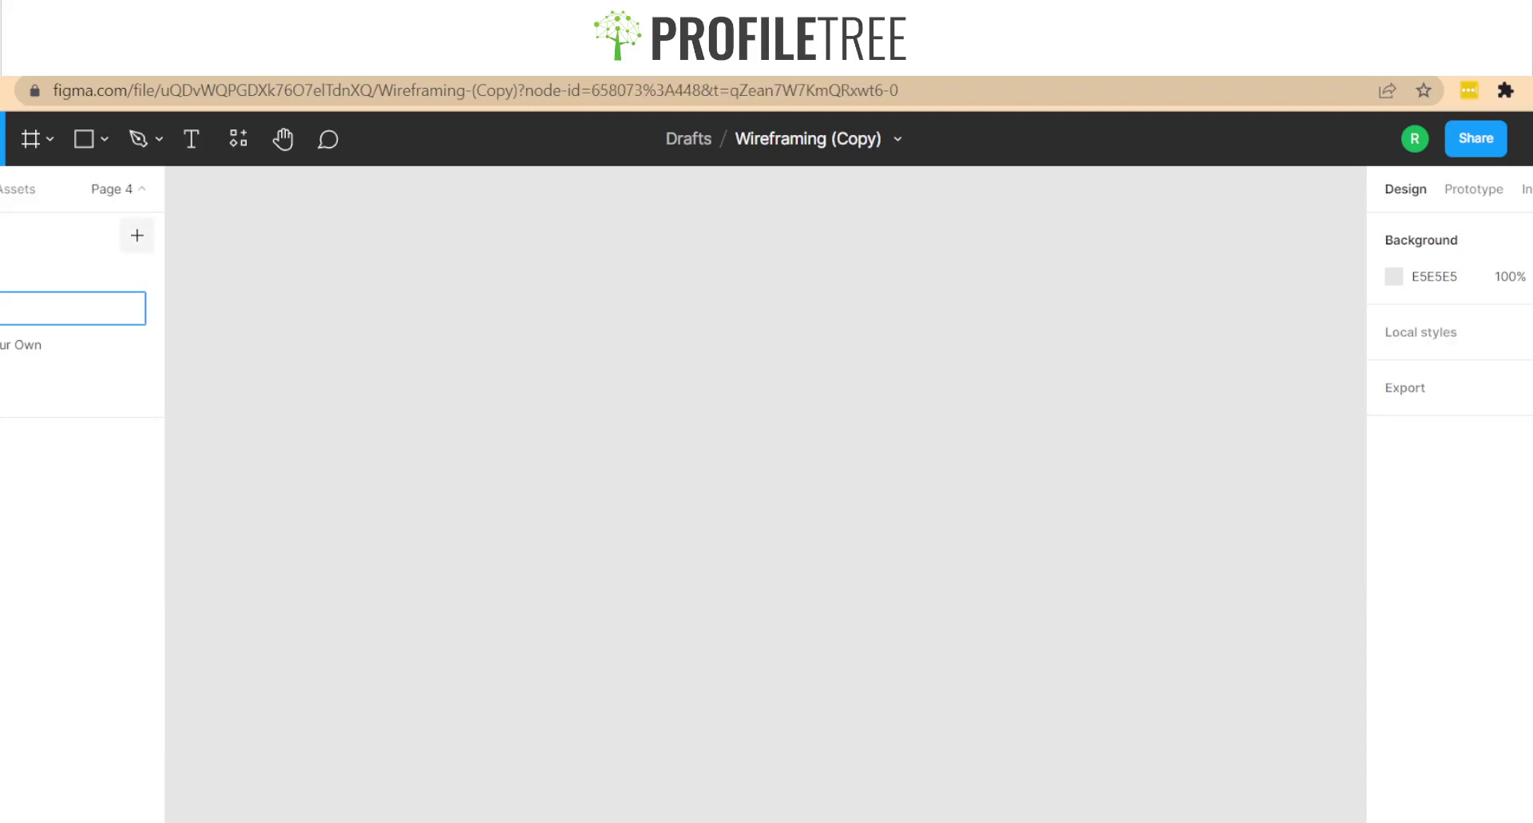
left_click(79, 272)
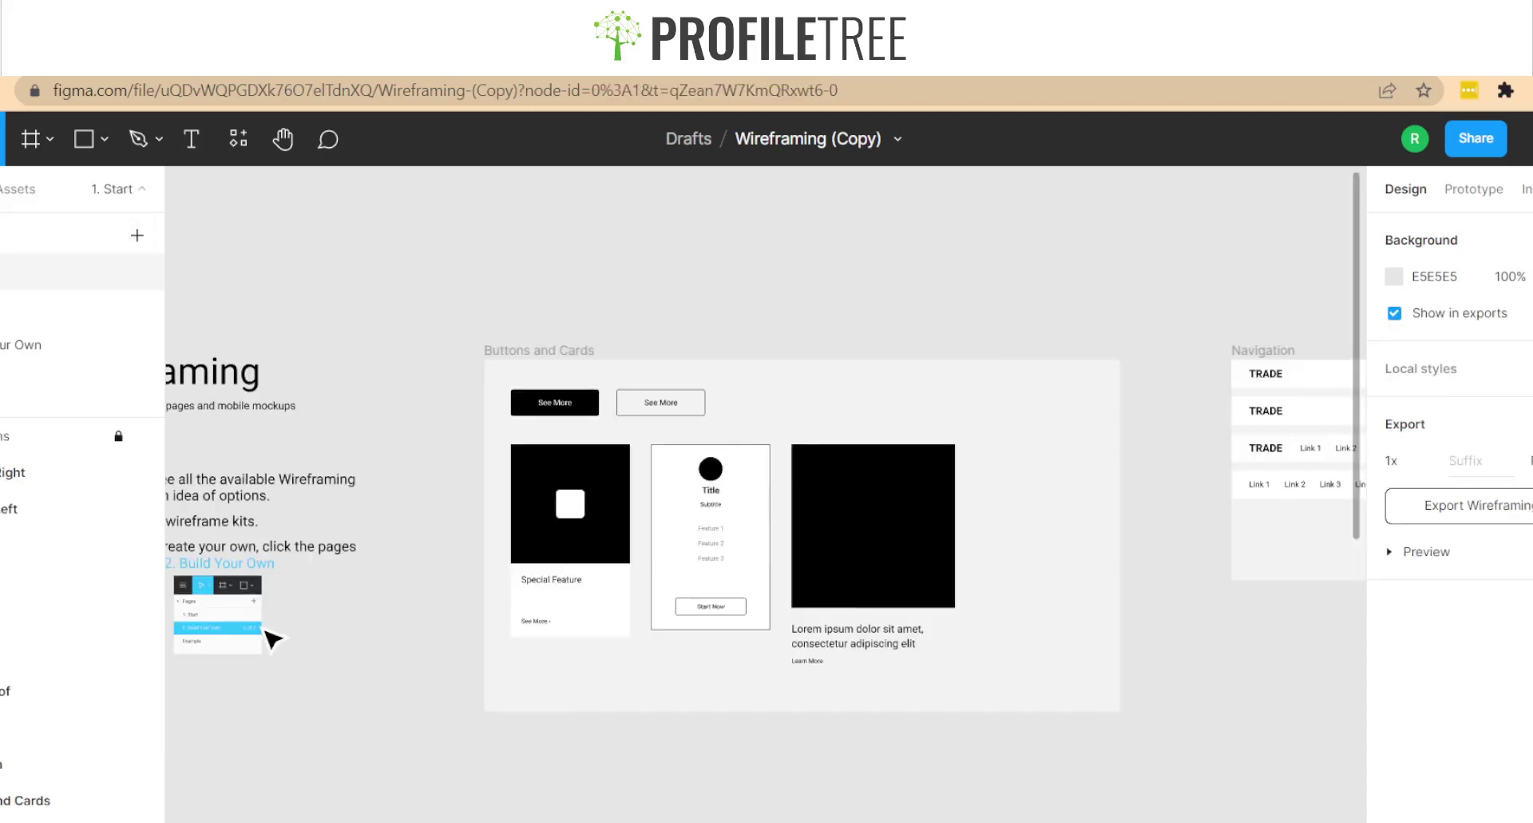
Examine the navigation bar variants in the Navigation frame up close
left_click_drag(1158, 360, 719, 382)
scroll(765, 494, "down", 3)
scroll(765, 494, "right", 4)
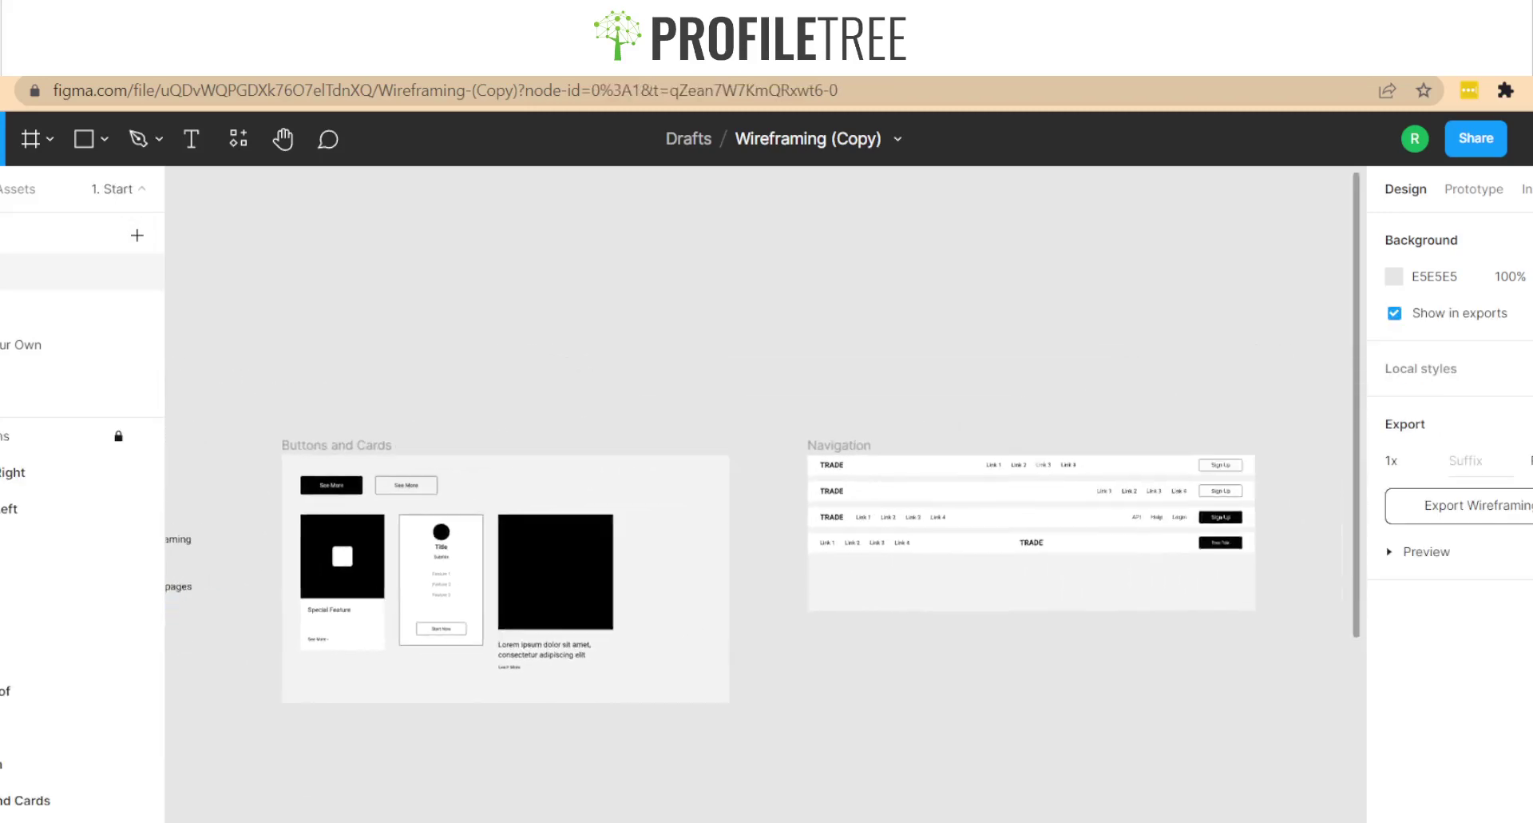
scroll(765, 494, "up", 1)
scroll(830, 541, "up", 2)
scroll(830, 541, "up", 4)
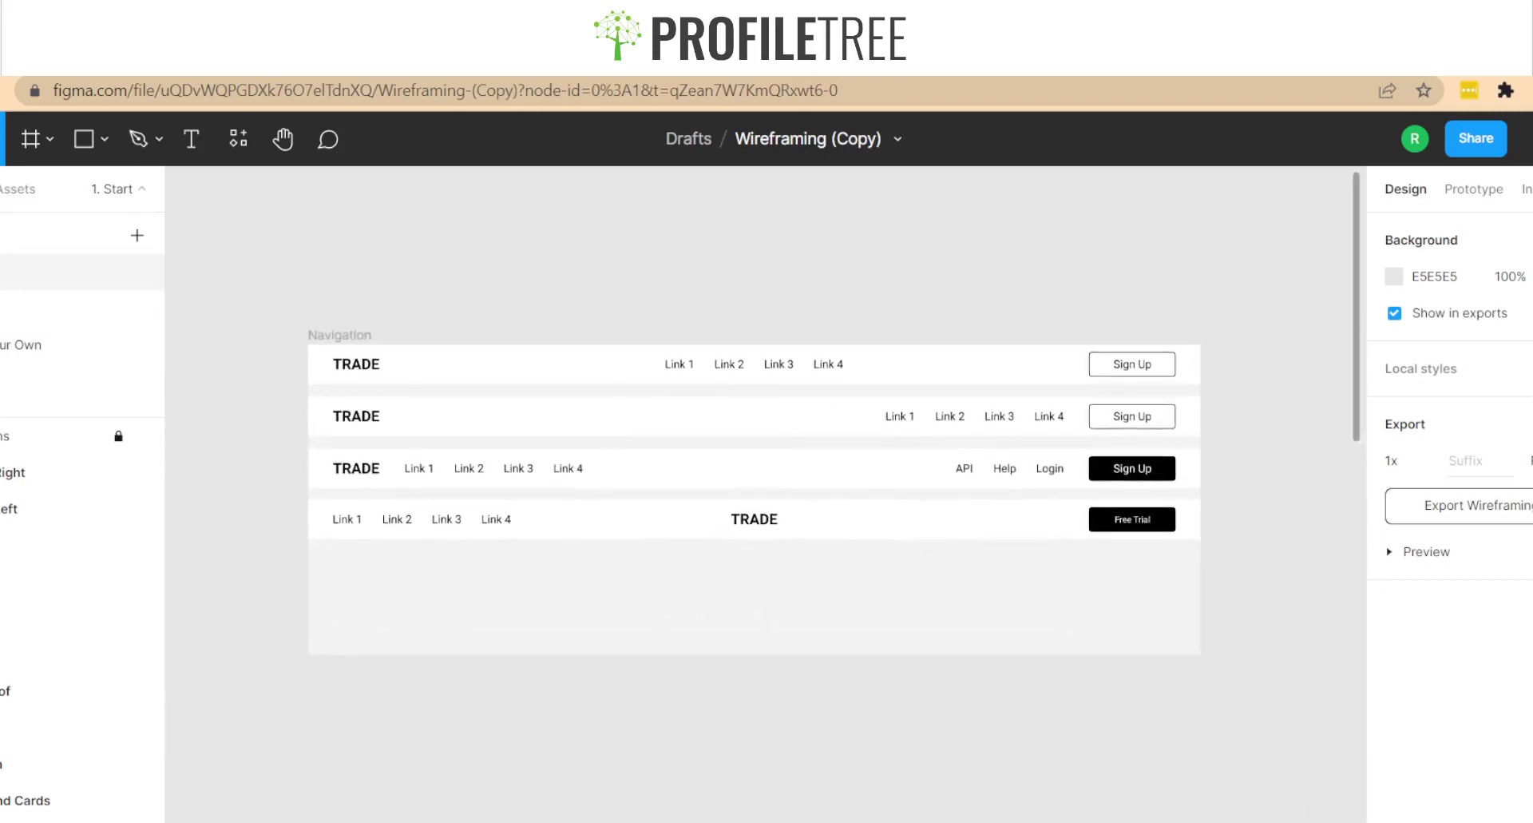
Try moving the top navigation bar down within the Navigation frame, undo the move, and select that bar
left_click_drag(754, 364, 744, 462)
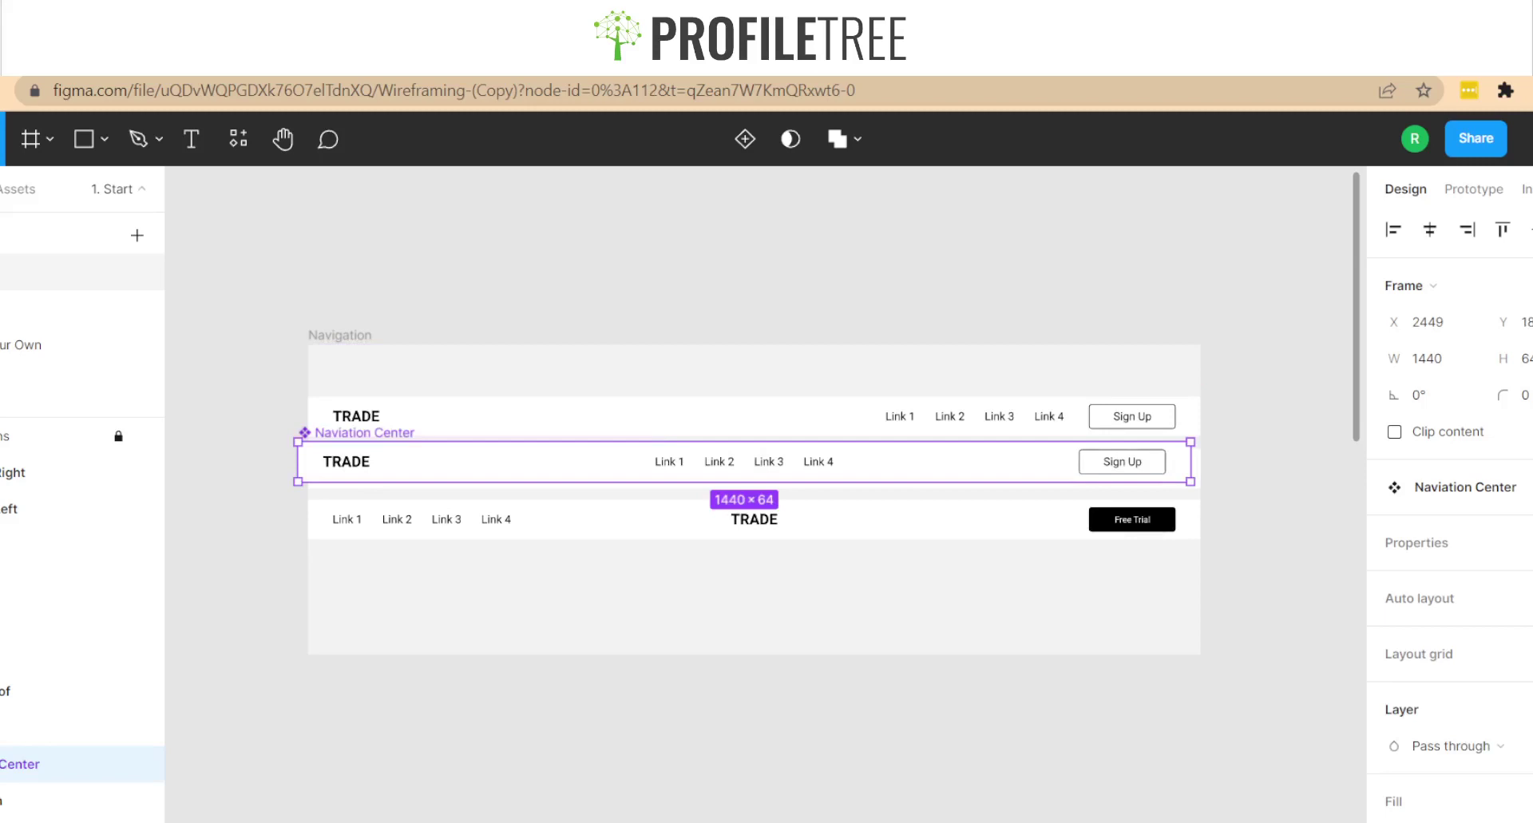
key("ctrl+z")
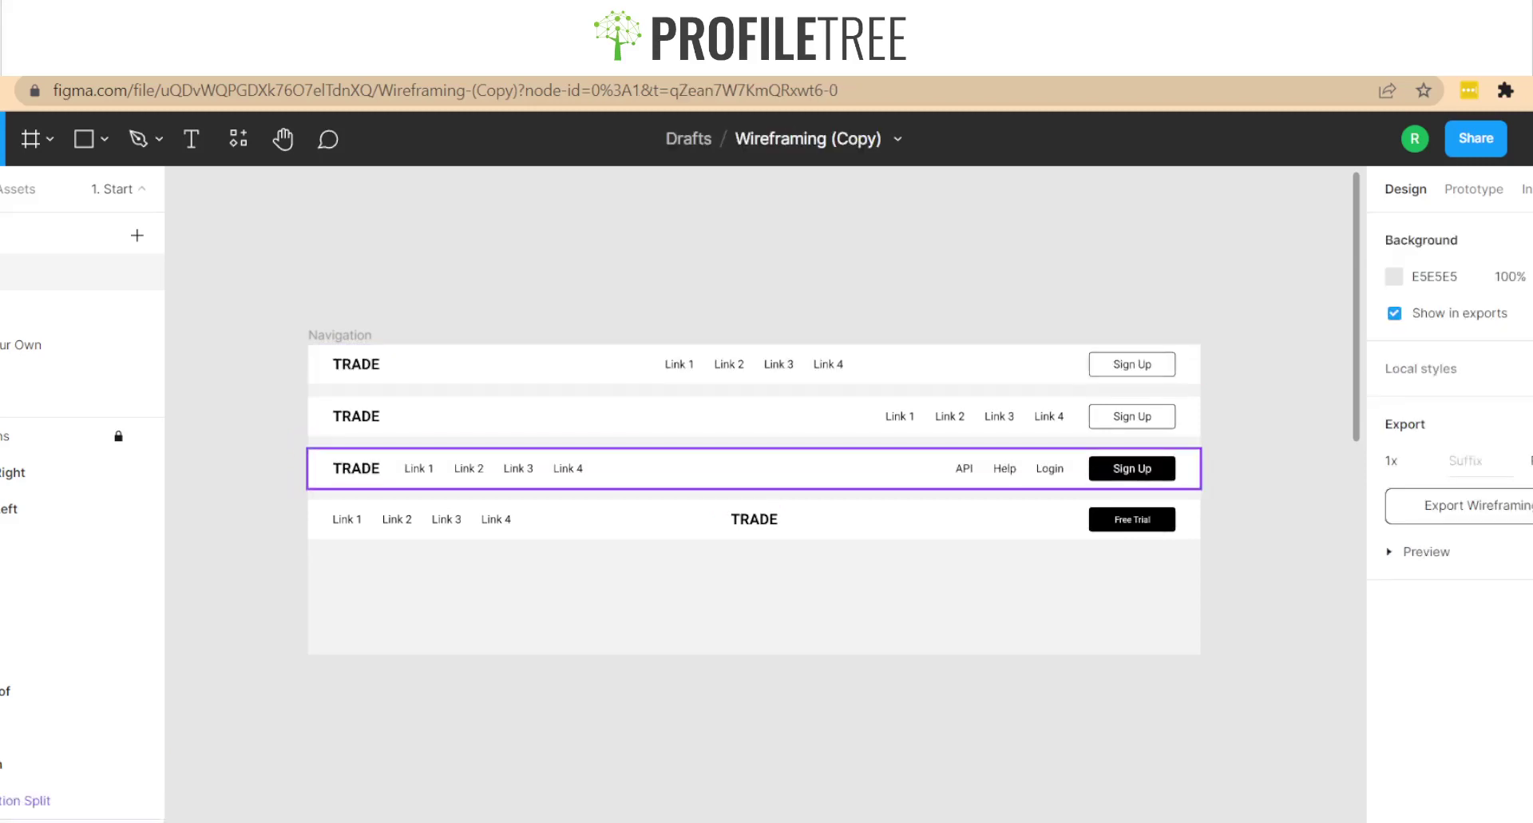
left_click(754, 364)
Examine the value proposition layouts stacked in the Hero frame
scroll(869, 412, "down", 2)
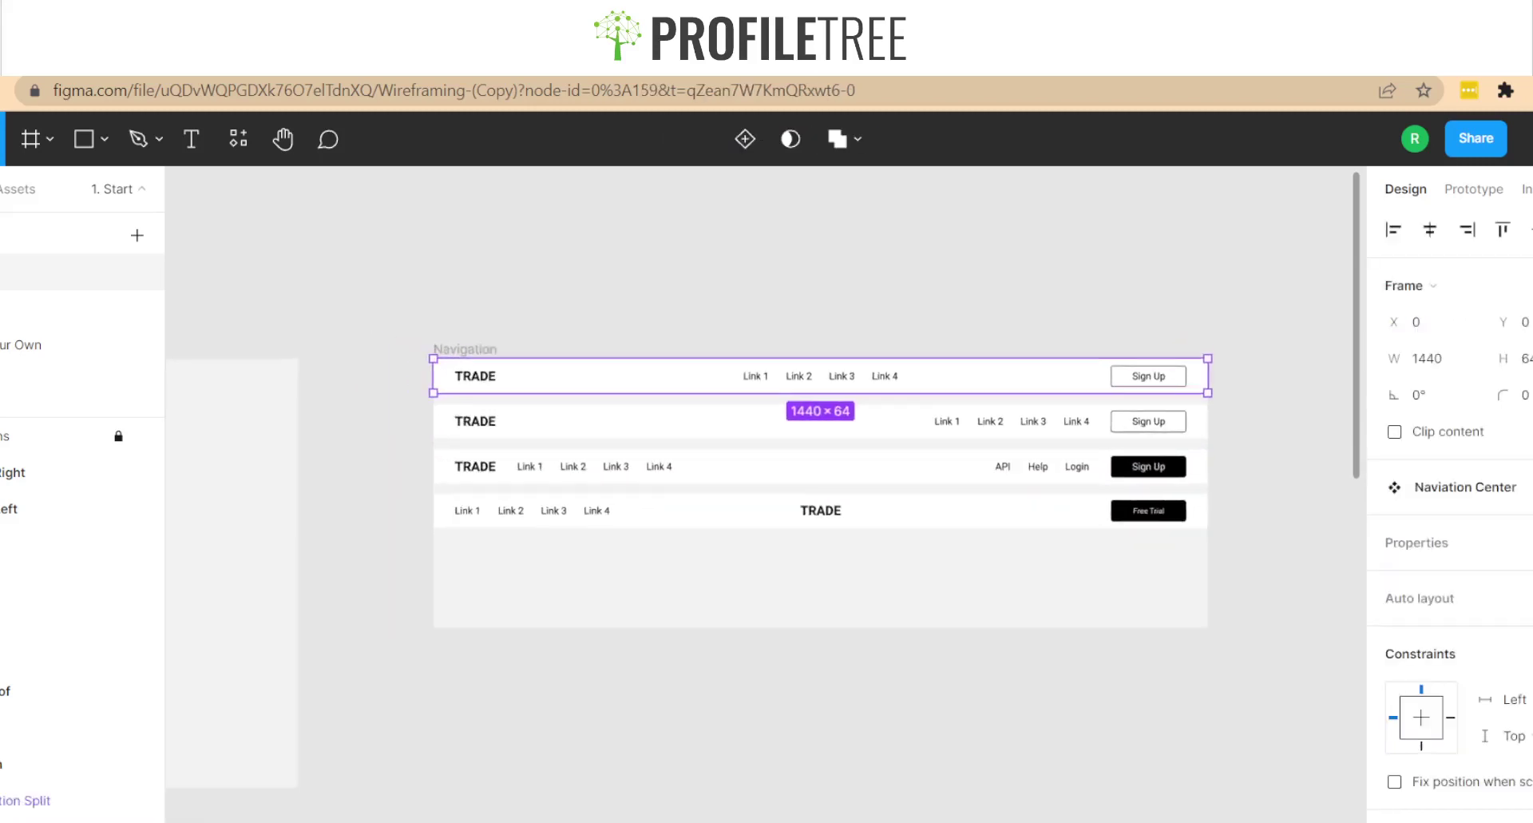
scroll(765, 493, "right", 8)
scroll(758, 495, "right", 4)
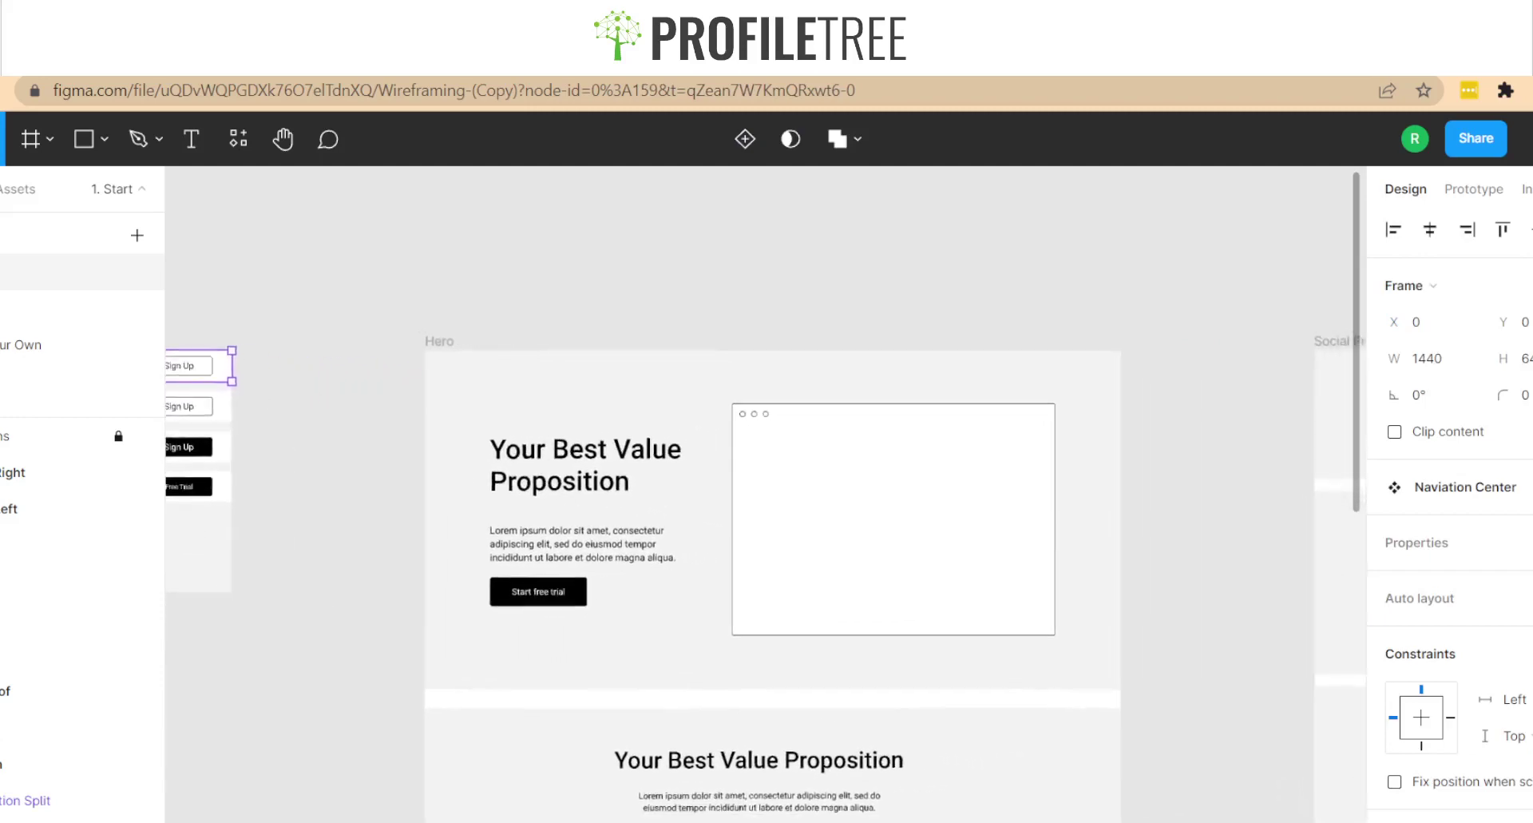
scroll(765, 493, "down", 5)
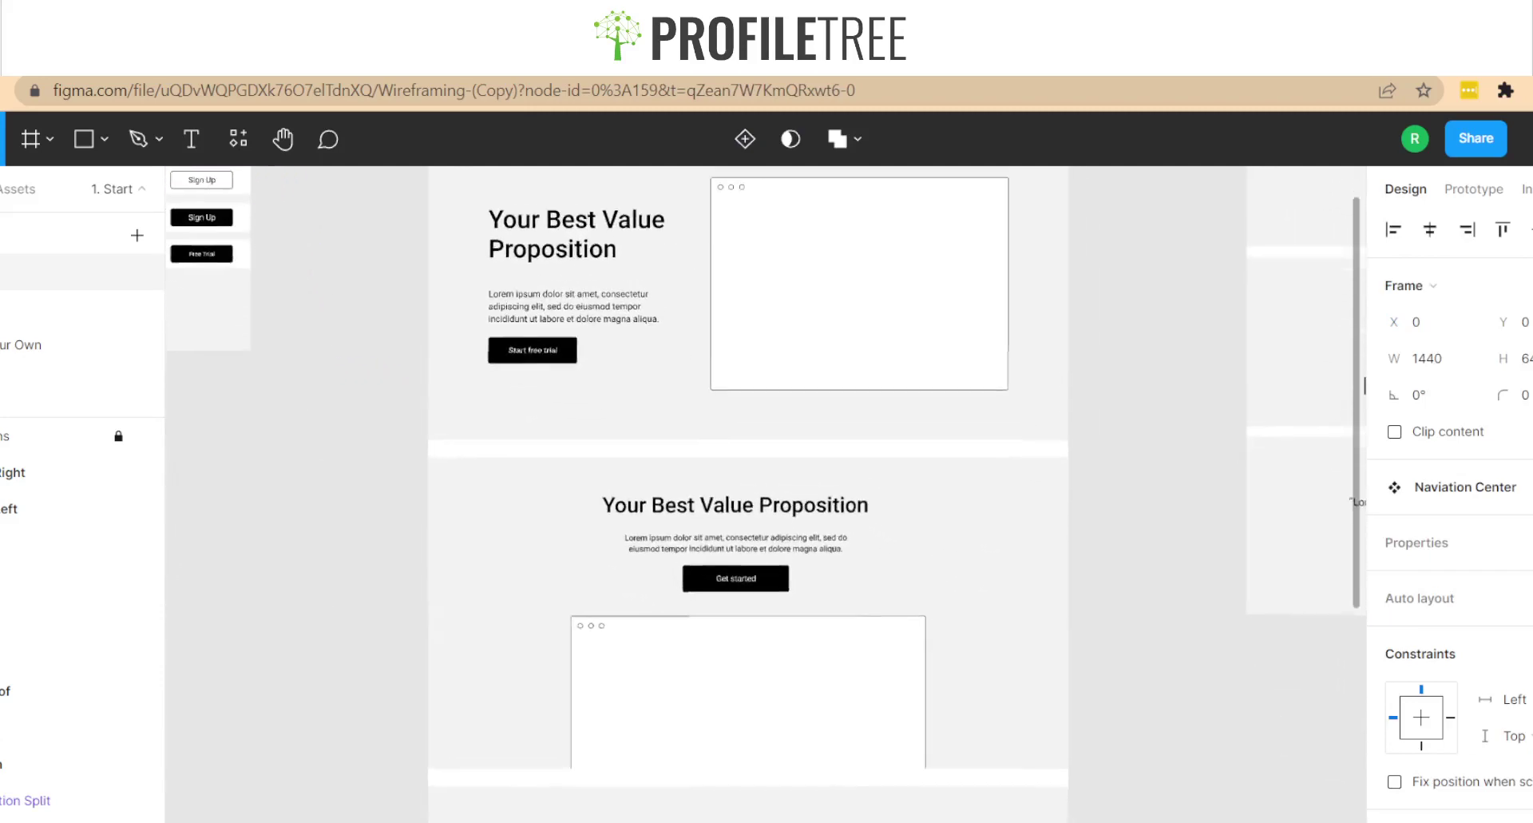
scroll(765, 493, "down", 3)
scroll(765, 494, "down", 3)
scroll(765, 493, "up", 5)
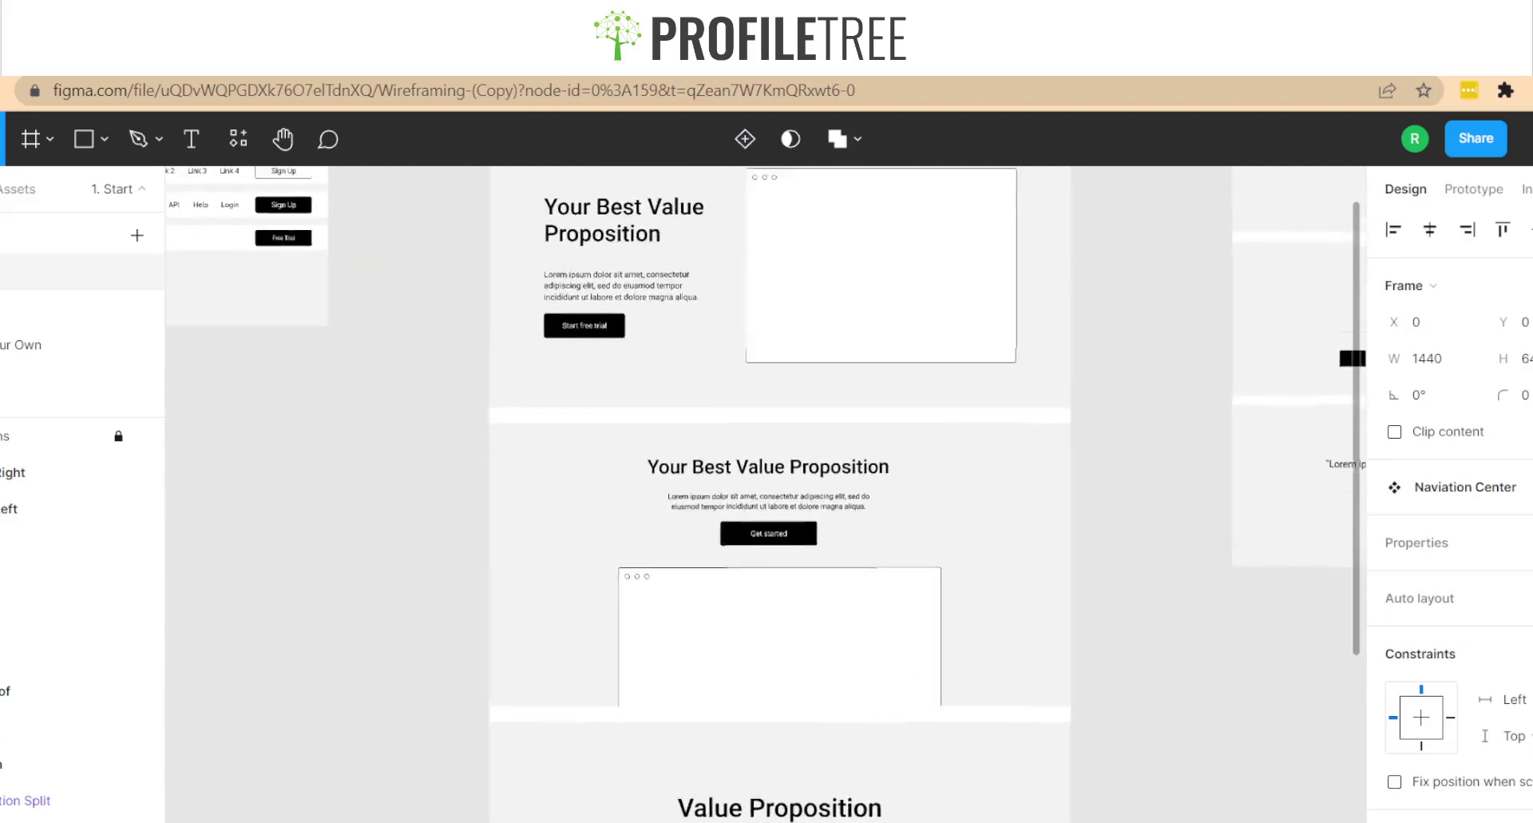
scroll(765, 494, "down", 1)
scroll(1359, 450, "down", 2)
scroll(1350, 399, "down", 3)
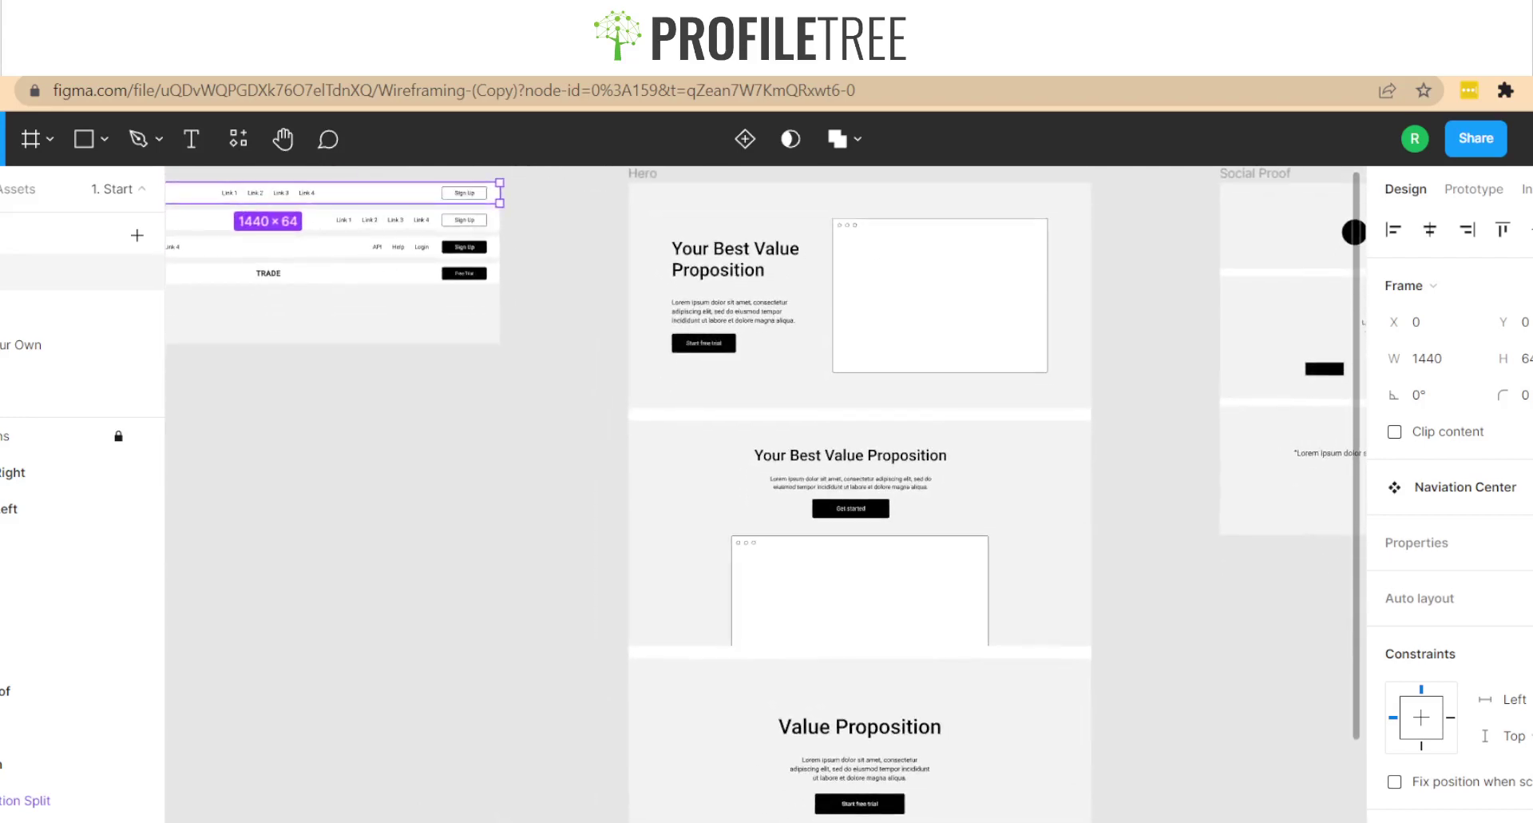
scroll(1353, 232, "down", 3)
scroll(1354, 239, "up", 3)
scroll(1349, 287, "down", 2)
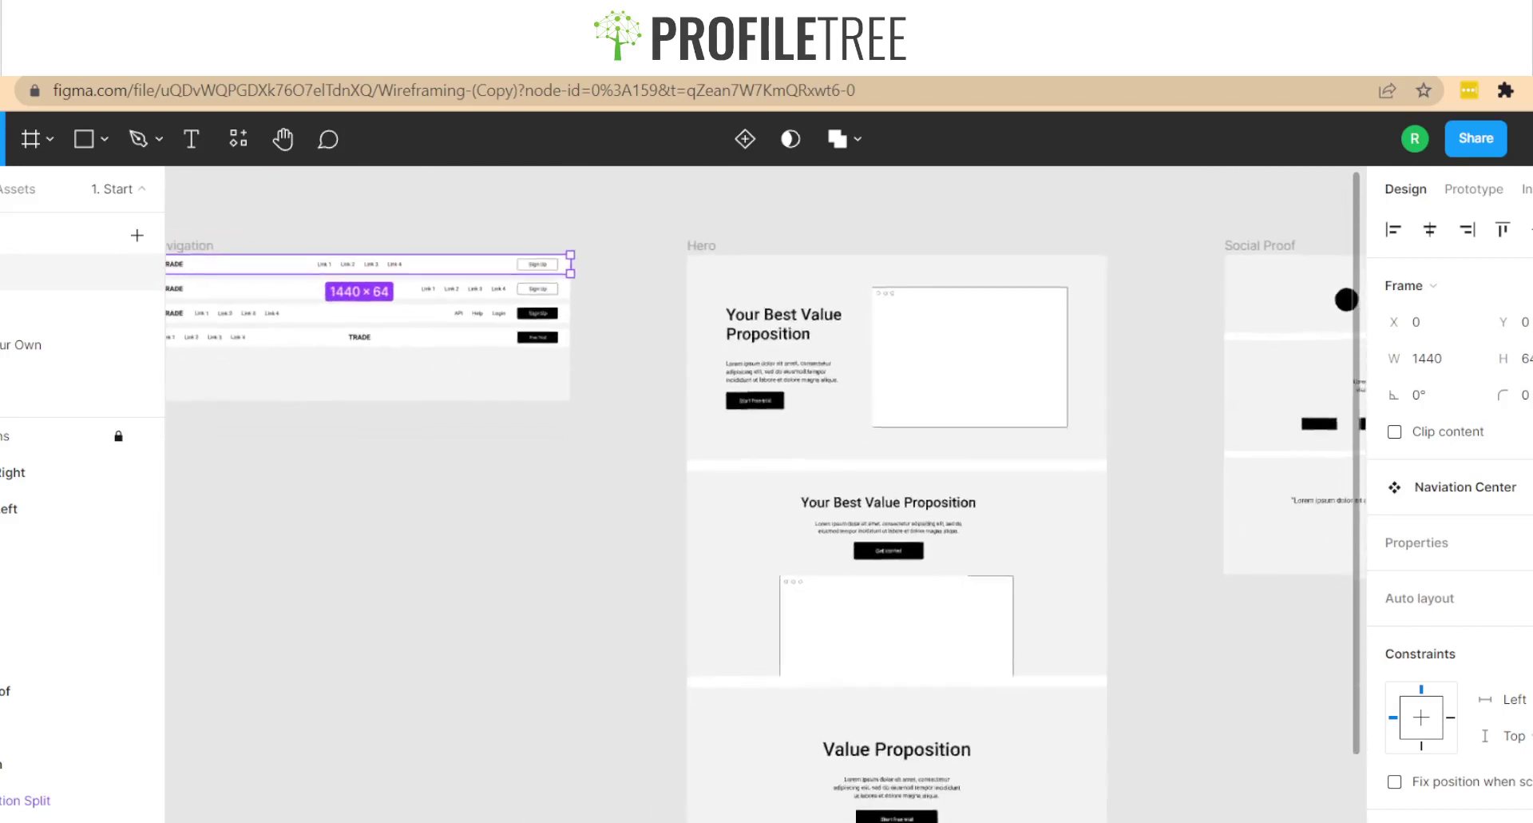
scroll(1345, 298, "up", 2)
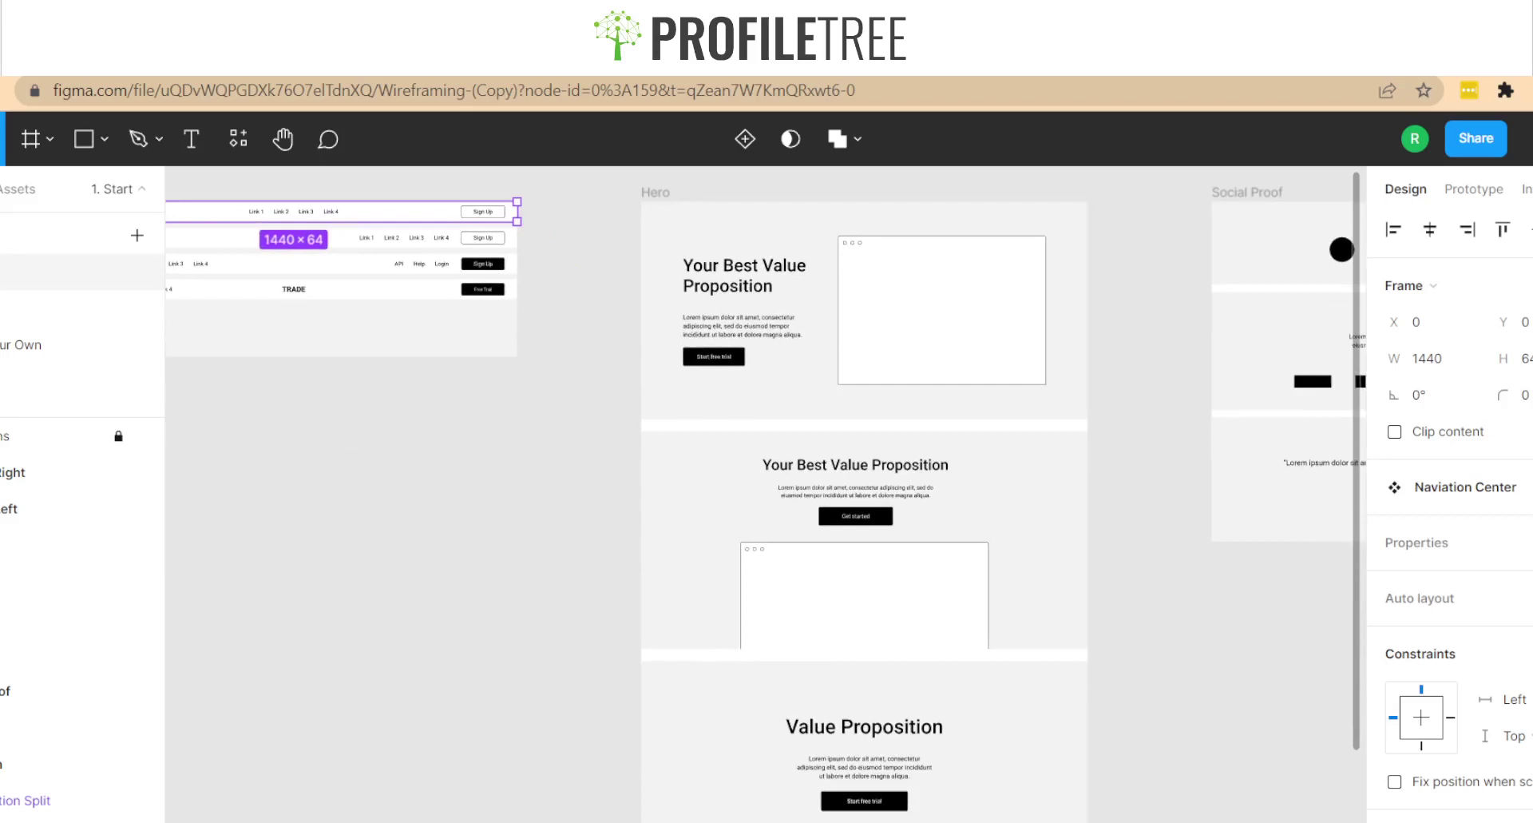
Examine the trusted companies, publication and testimonial blocks in the Social Proof frame
scroll(765, 494, "down", 2)
scroll(765, 493, "right", 5)
scroll(765, 494, "up", 1)
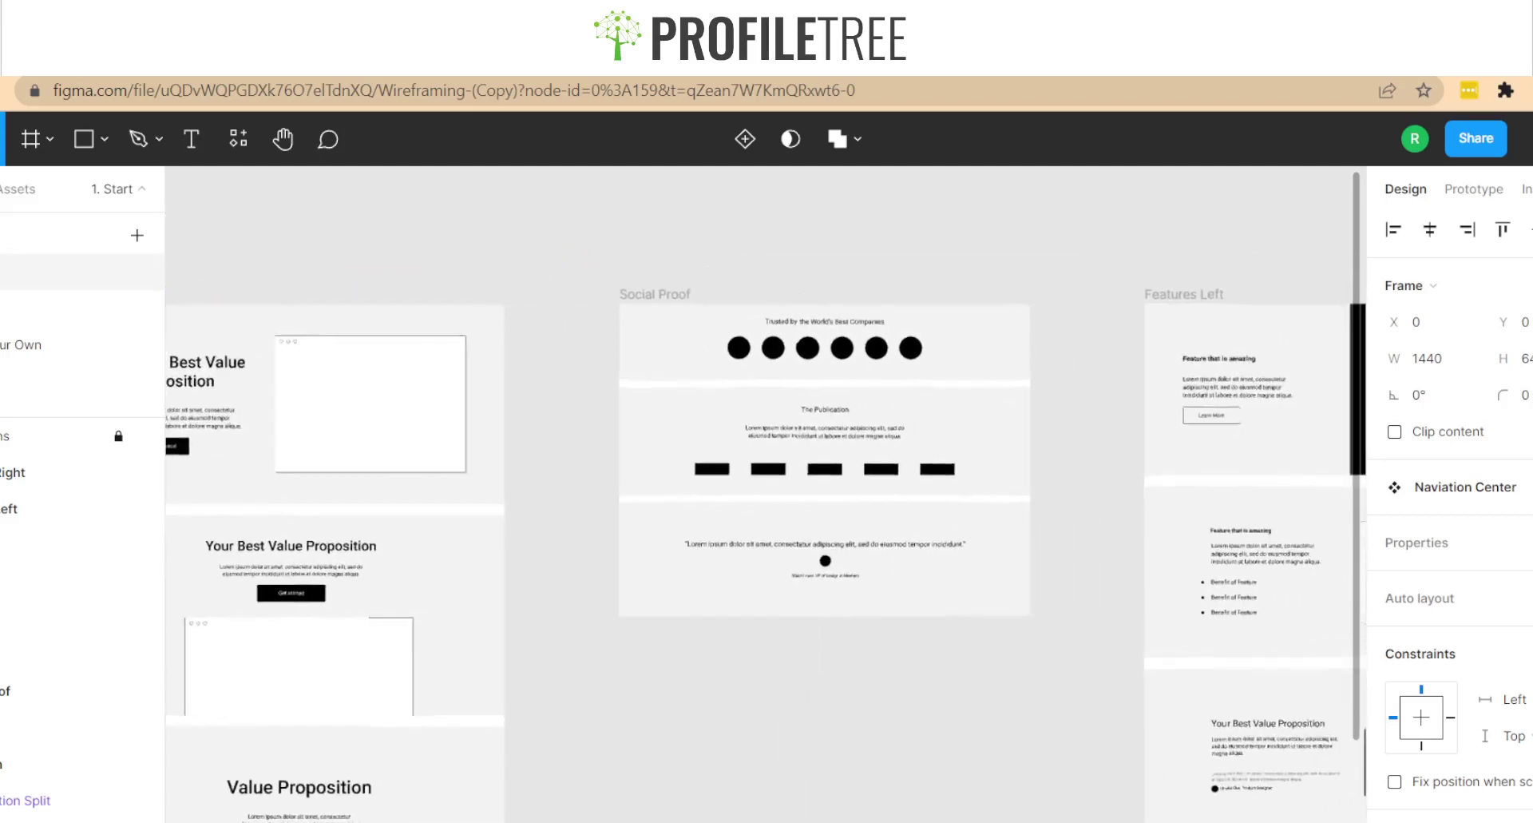
scroll(765, 494, "up", 4)
scroll(765, 493, "left", 3)
scroll(765, 493, "down", 1)
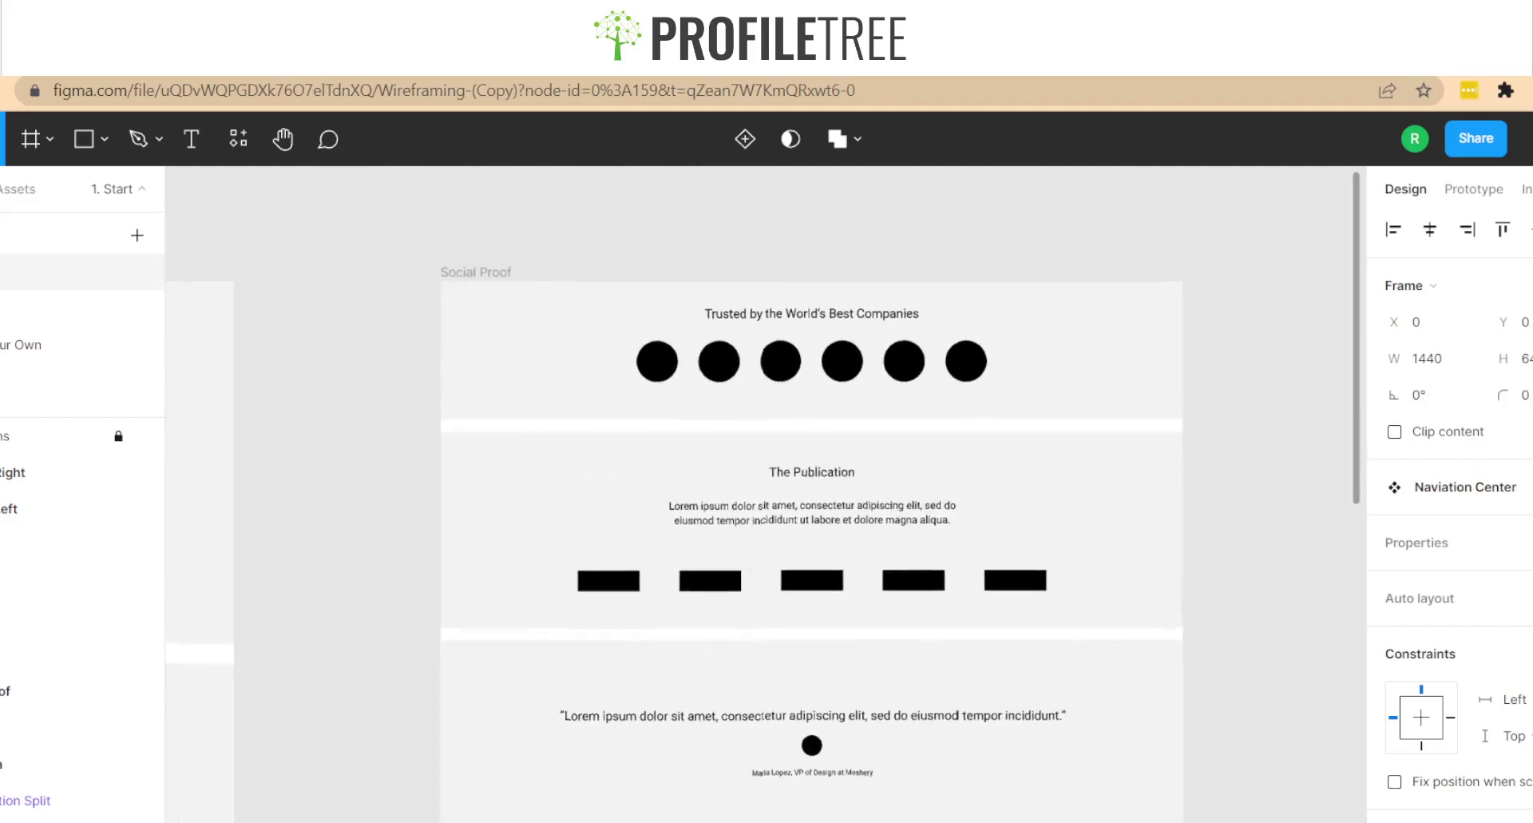
scroll(765, 493, "down", 3)
scroll(765, 493, "right", 3)
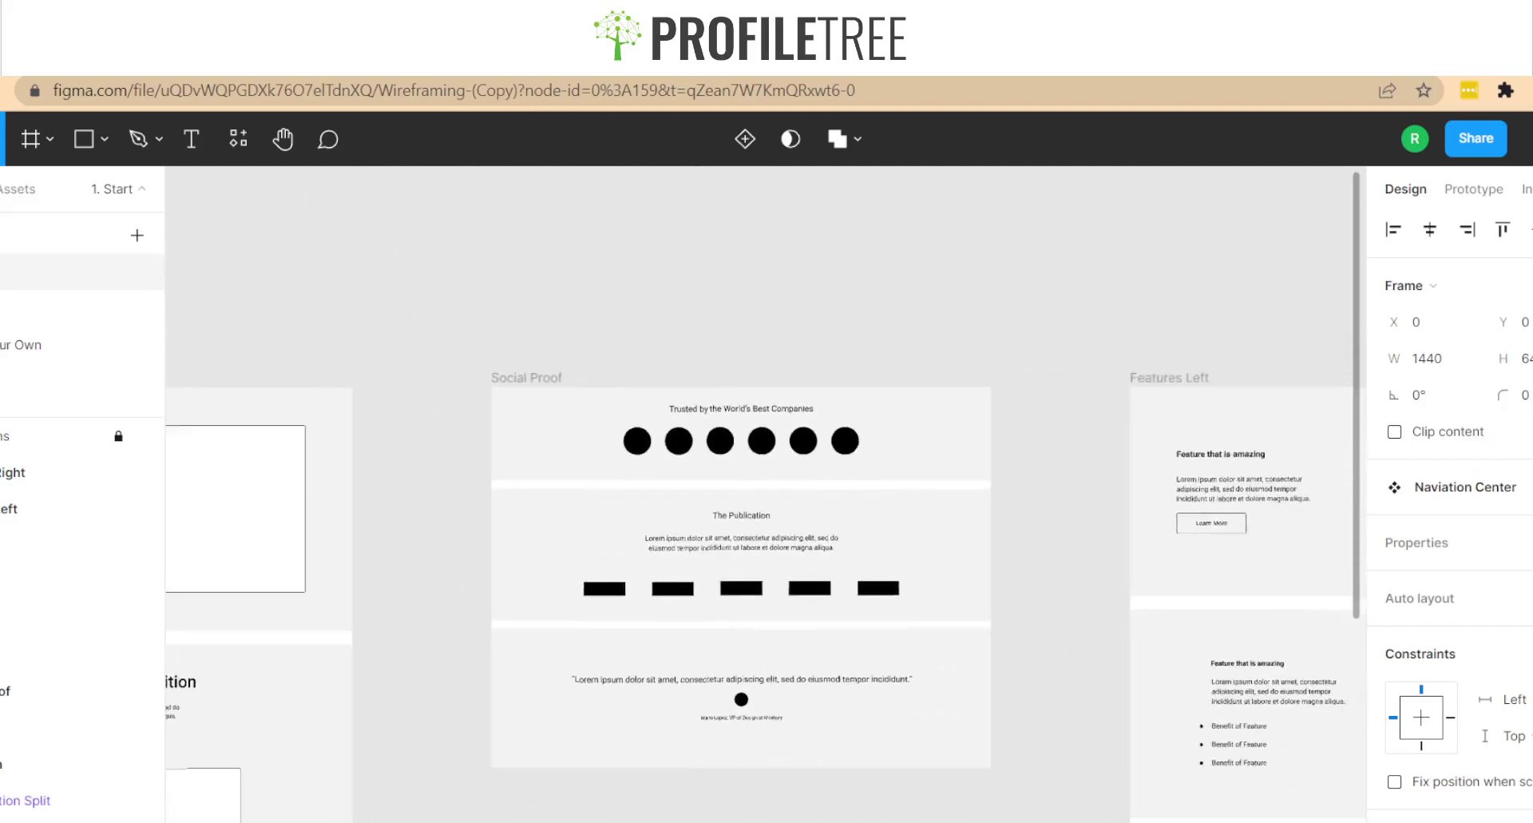
Compare the split, list and quote feature blocks in the Features Left and Features Right frames
scroll(765, 493, "right", 3)
scroll(765, 493, "down", 3)
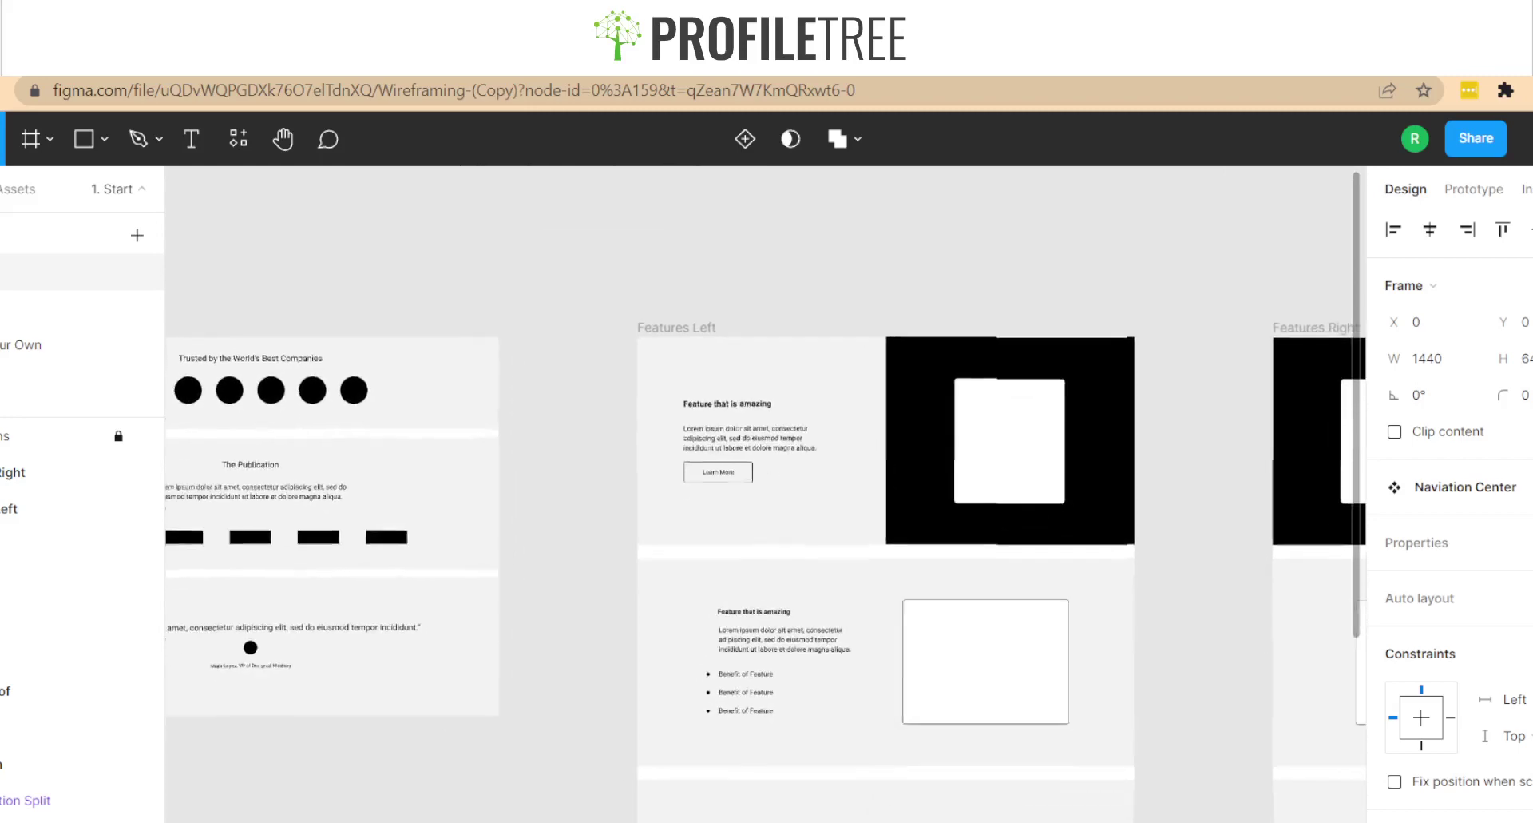
scroll(765, 494, "up", 1)
scroll(839, 495, "up", 2)
scroll(838, 495, "down", 3)
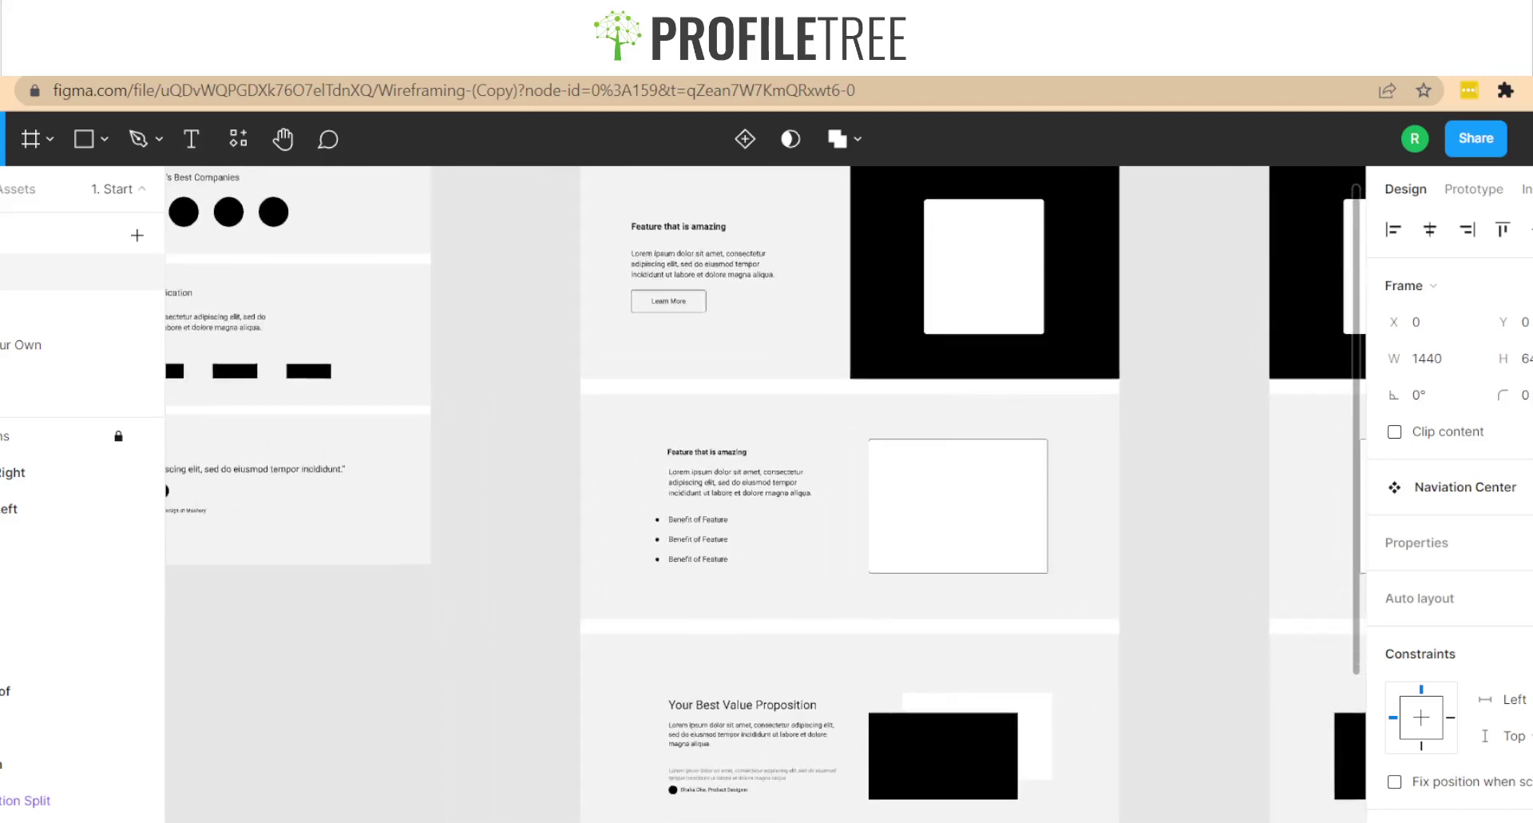
scroll(839, 495, "up", 2)
scroll(838, 496, "down", 1)
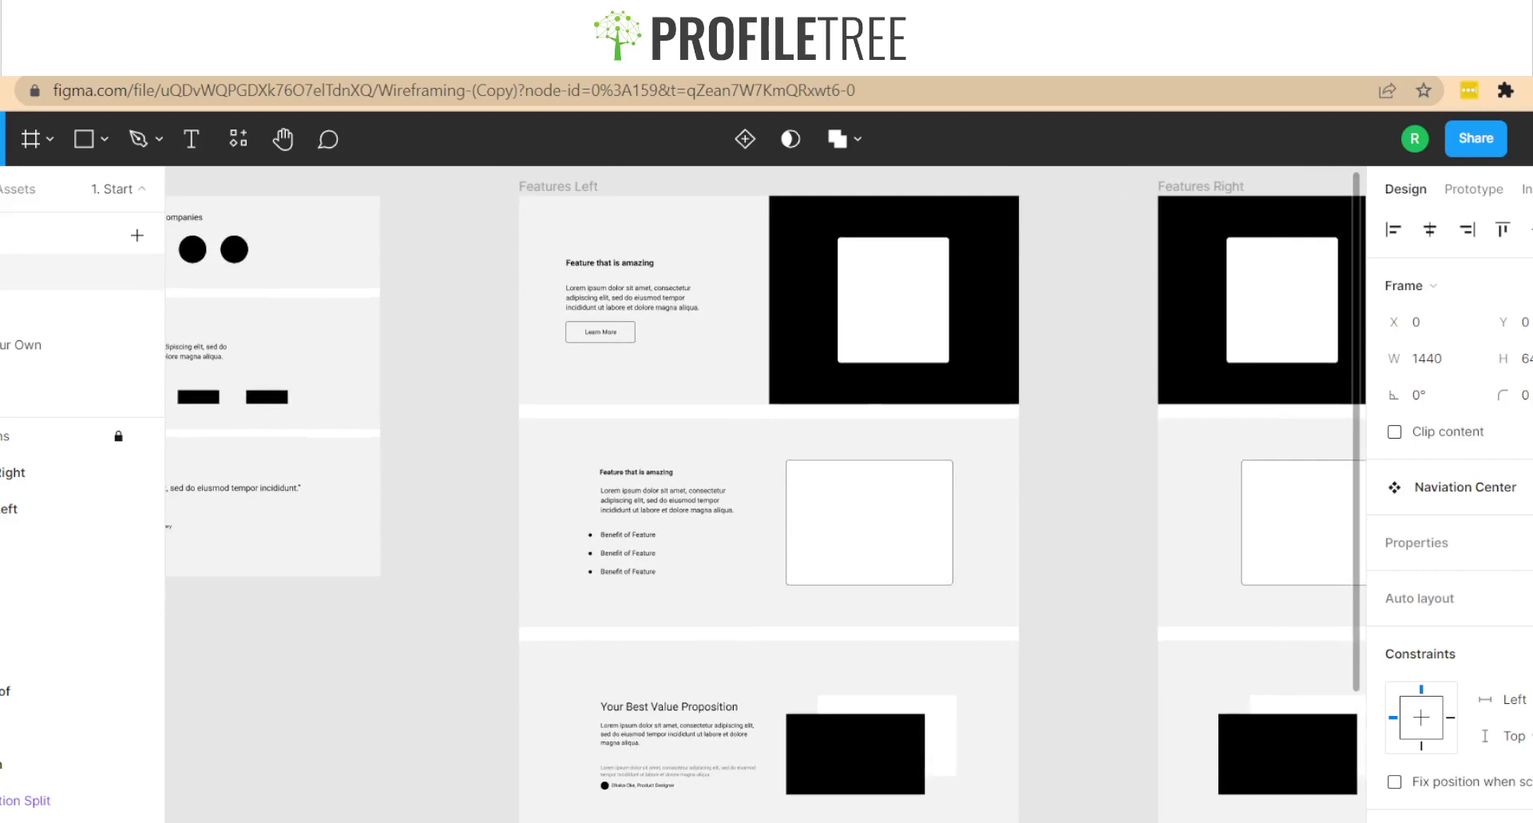
left_click_drag(1038, 745, 1126, 776)
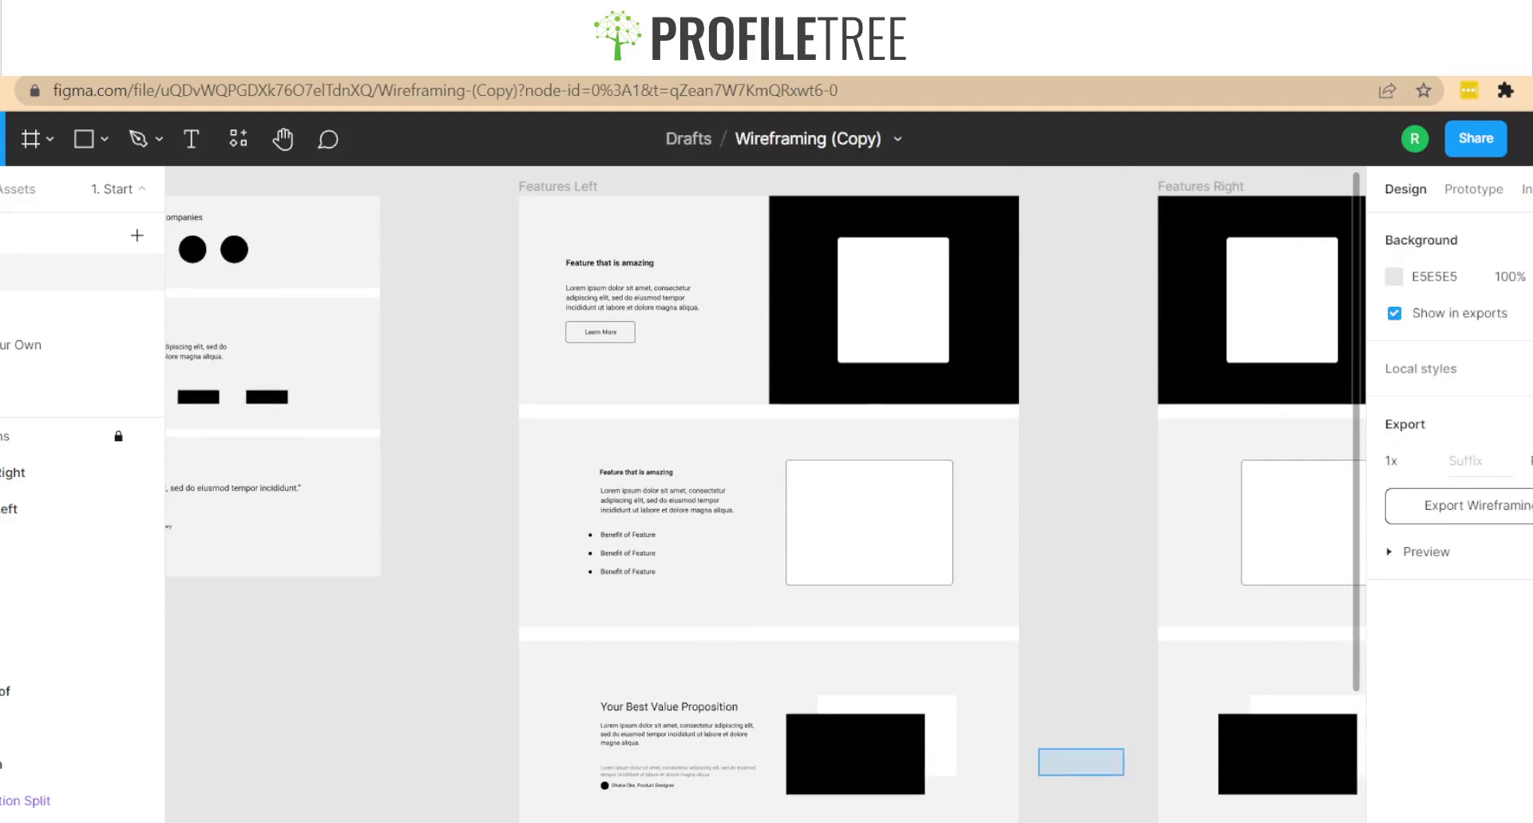
scroll(765, 493, "down", 2)
scroll(765, 494, "down", 1)
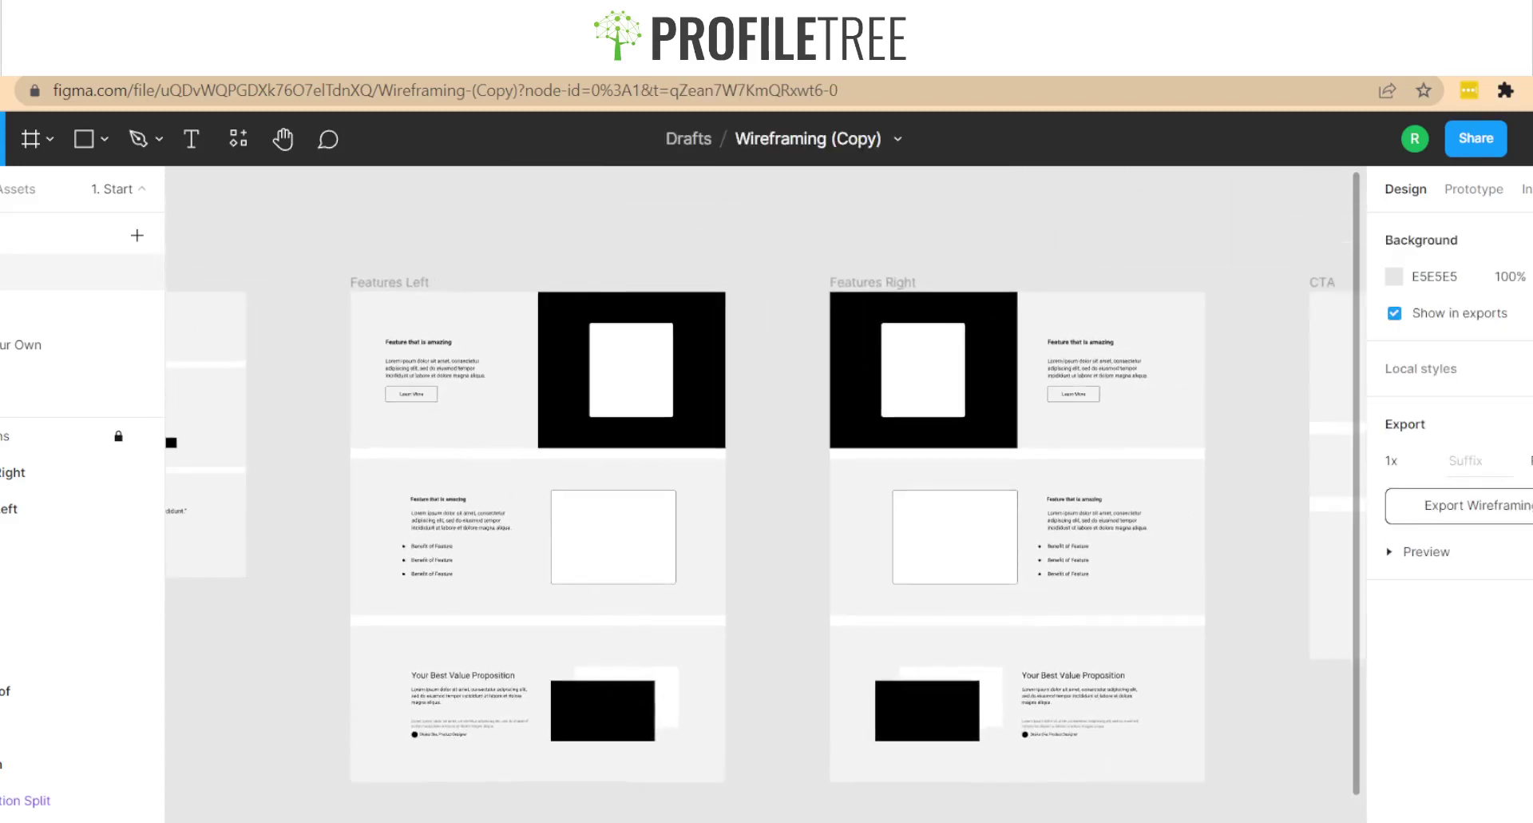
left_click_drag(323, 459, 248, 520)
scroll(319, 575, "down", 2)
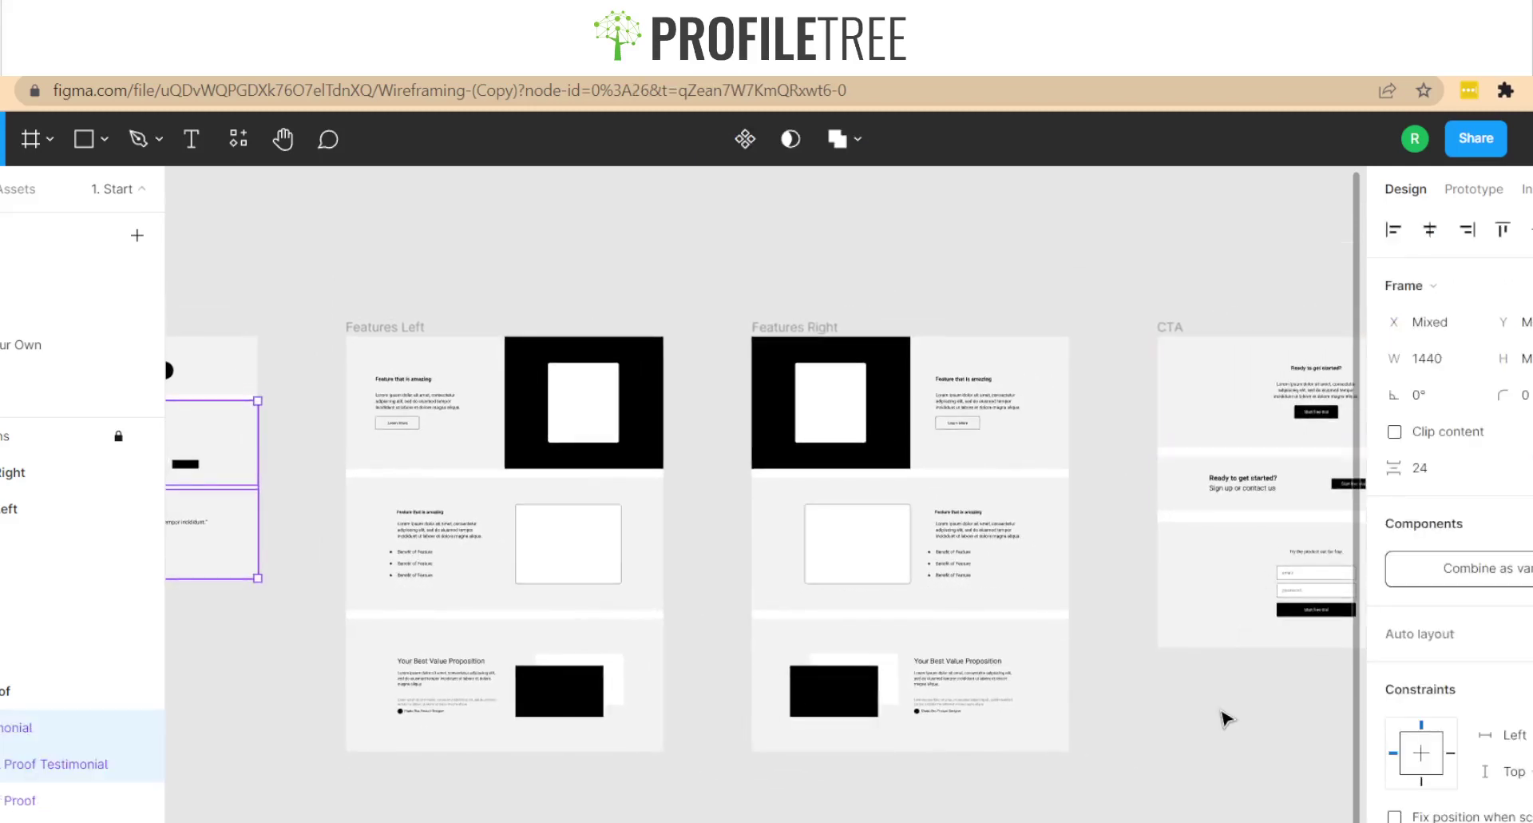
left_click_drag(1222, 711, 750, 743)
scroll(1212, 803, "down", 3)
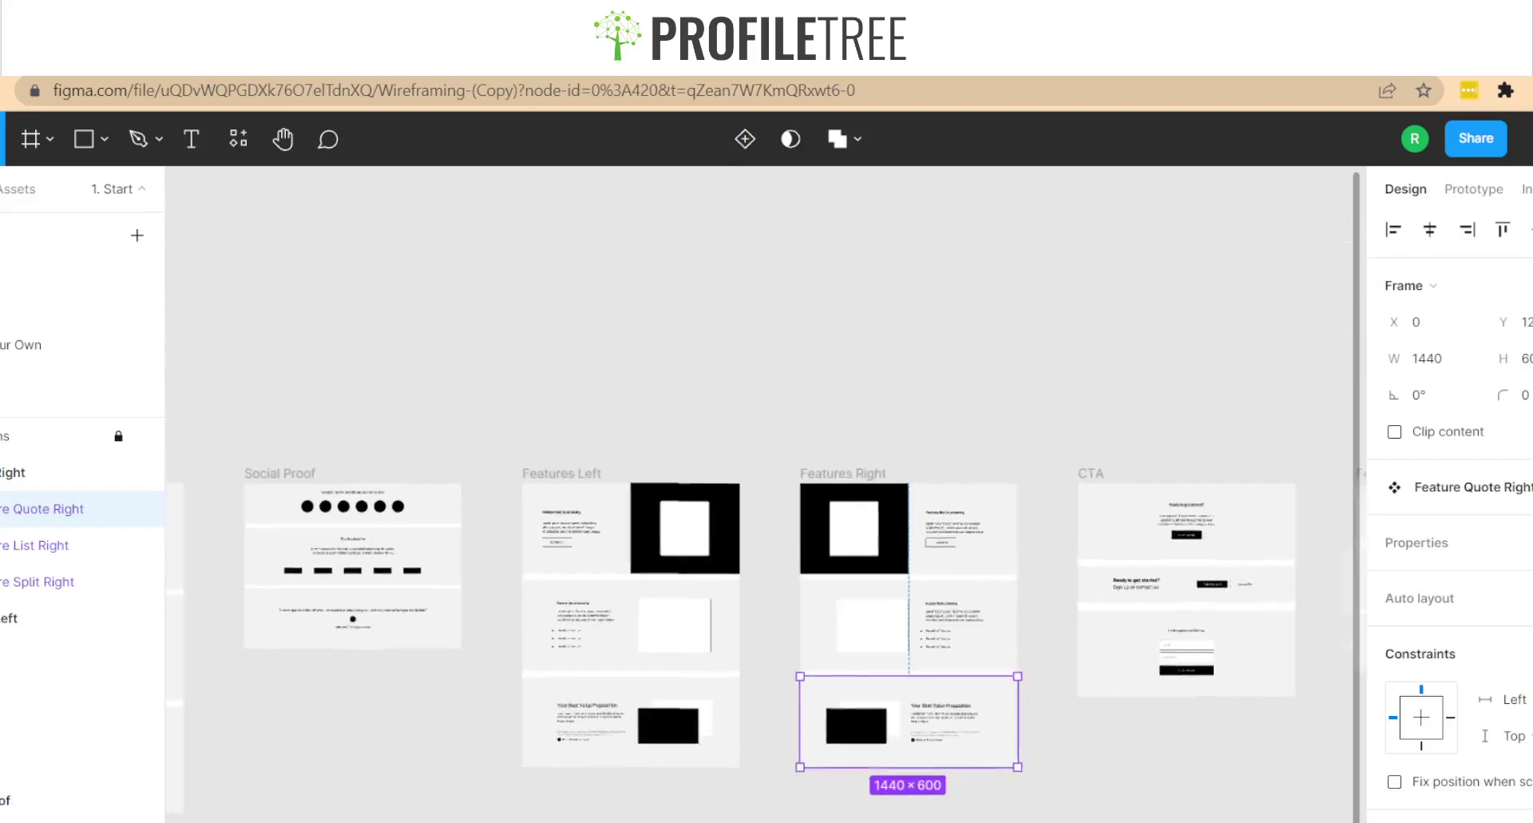
Examine the call-to-action blocks in the CTA frame and the layout options in the Footer frame
scroll(1212, 802, "up", 4)
scroll(1212, 802, "right", 3)
scroll(1212, 803, "down", 1)
scroll(1243, 435, "up", 3)
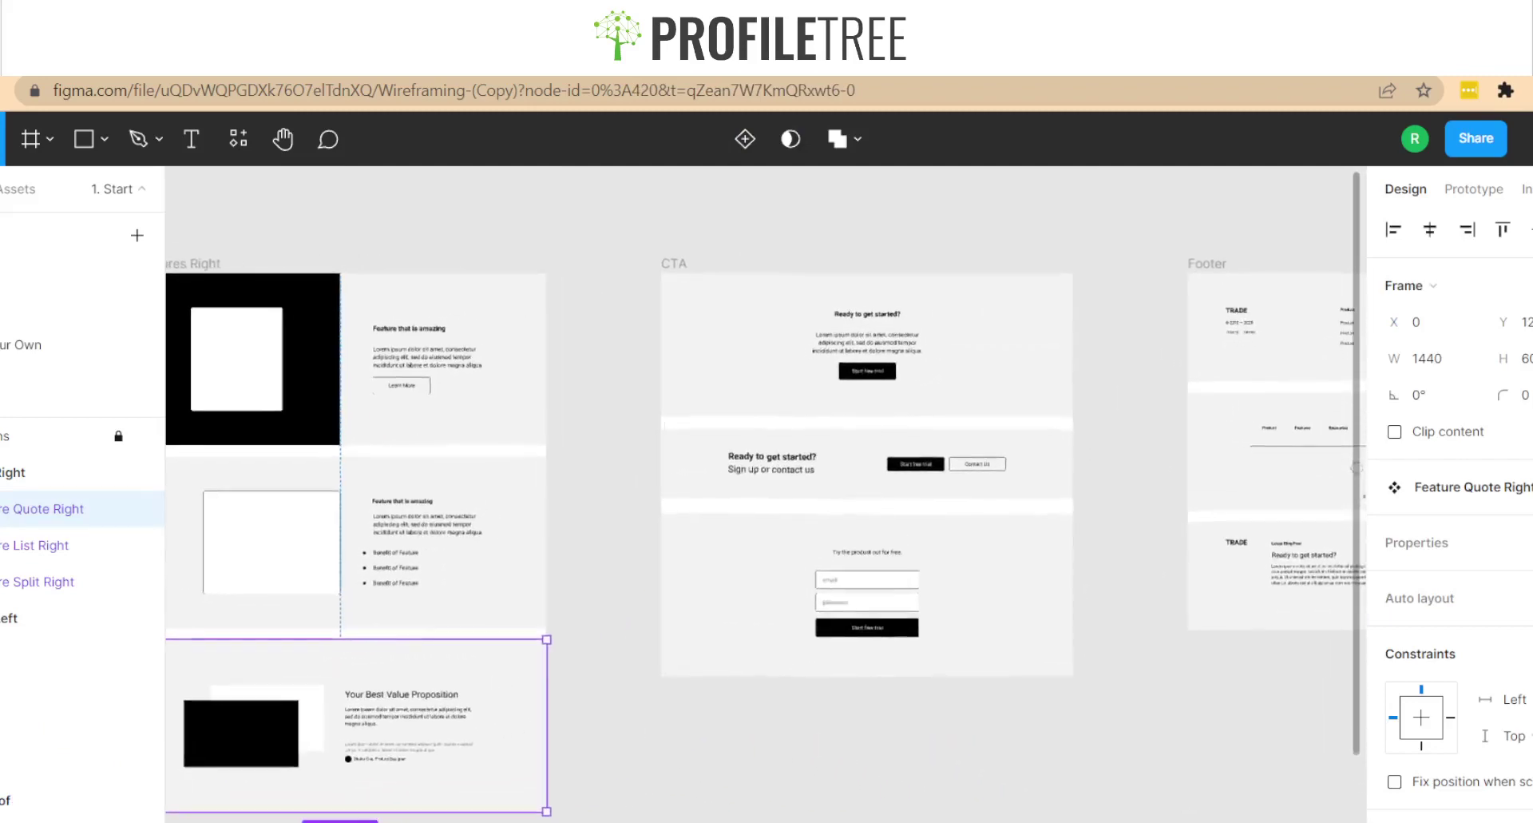
scroll(1211, 484, "down", 2)
scroll(1211, 484, "right", 3)
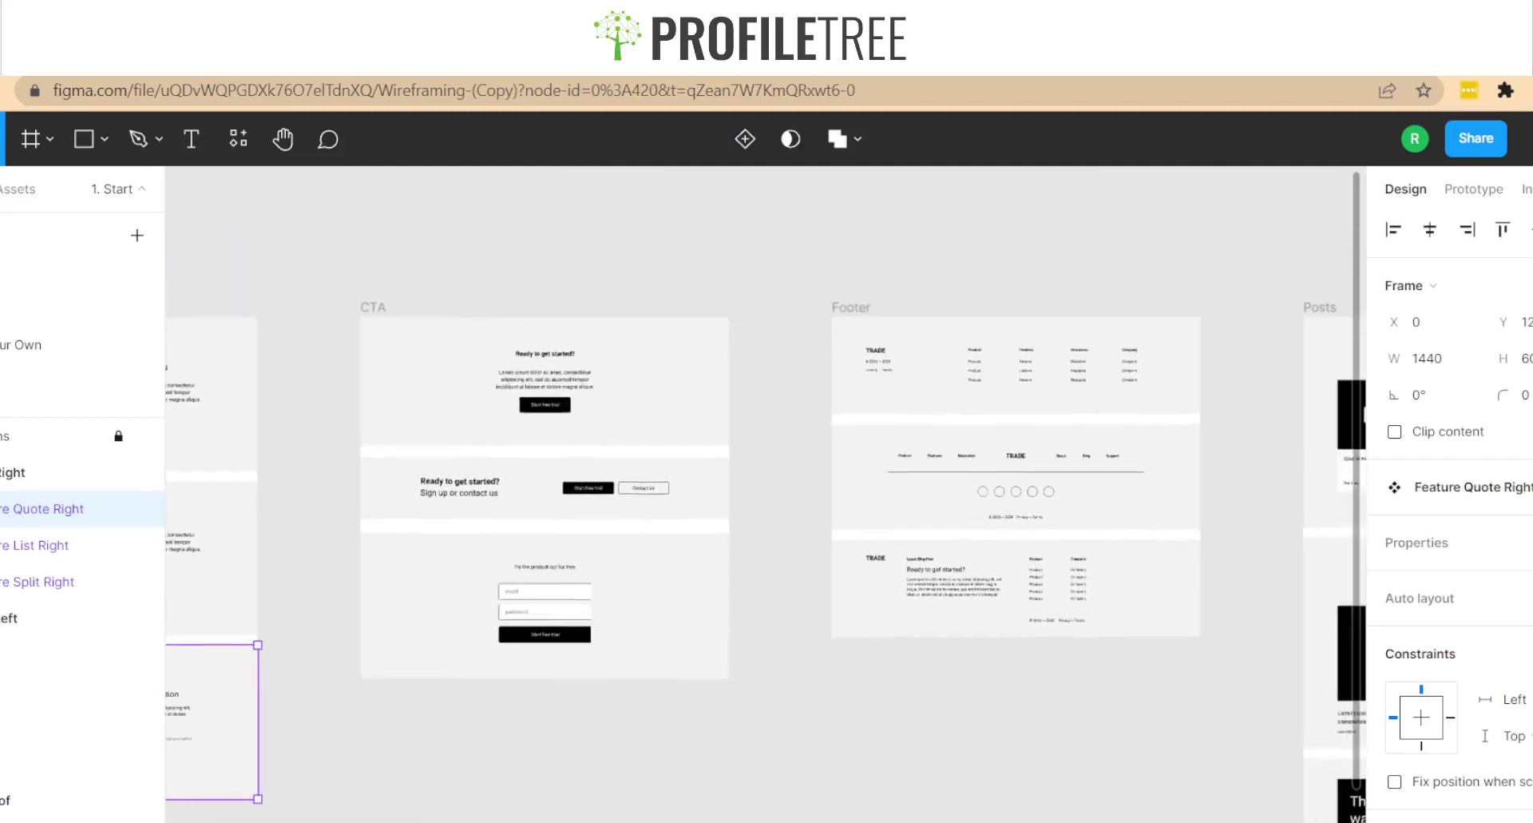
scroll(1210, 484, "up", 7)
scroll(764, 494, "down", 2)
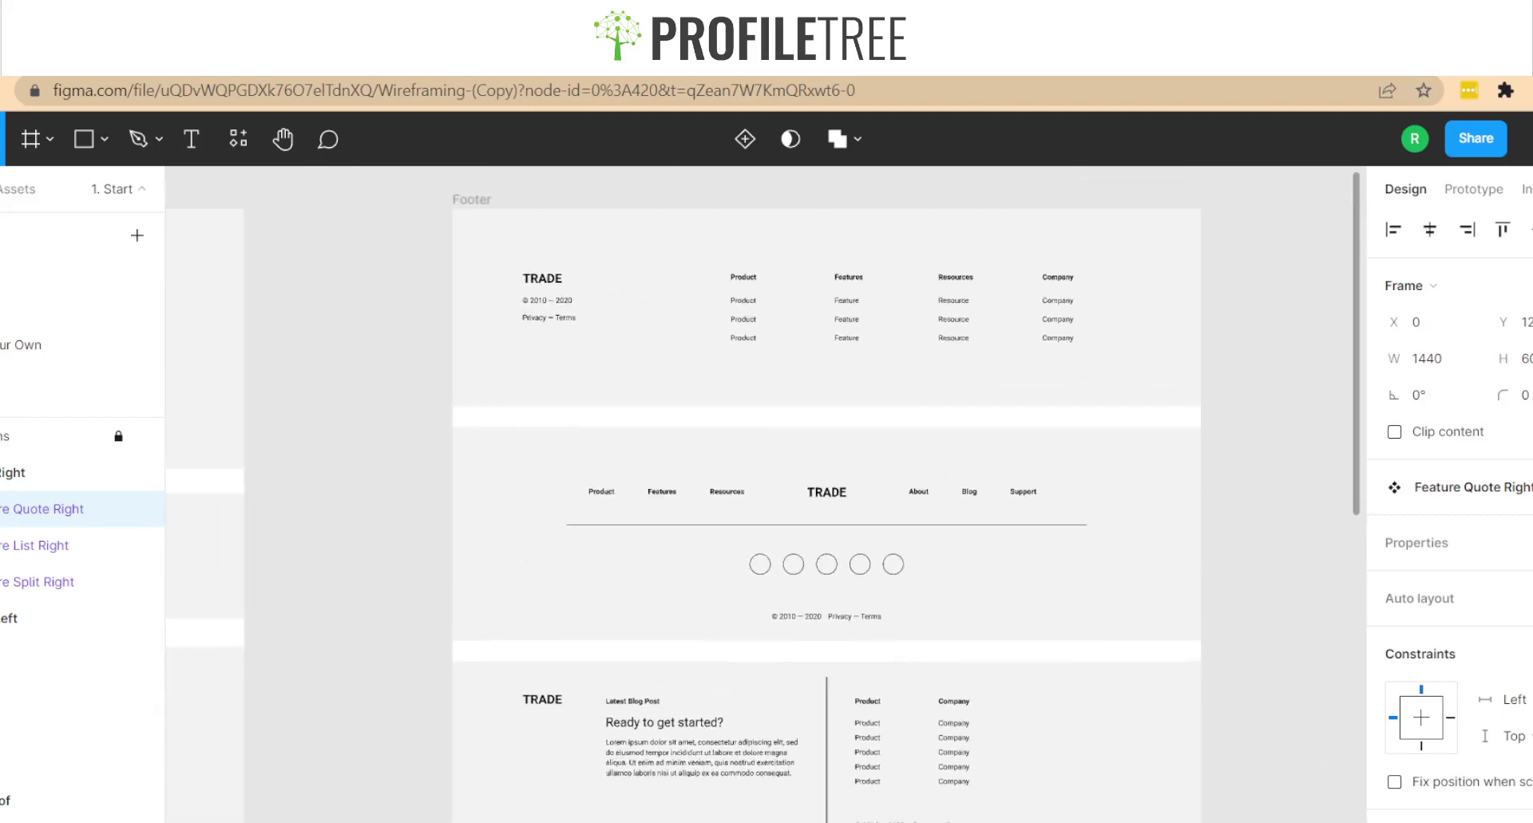
scroll(764, 493, "down", 3)
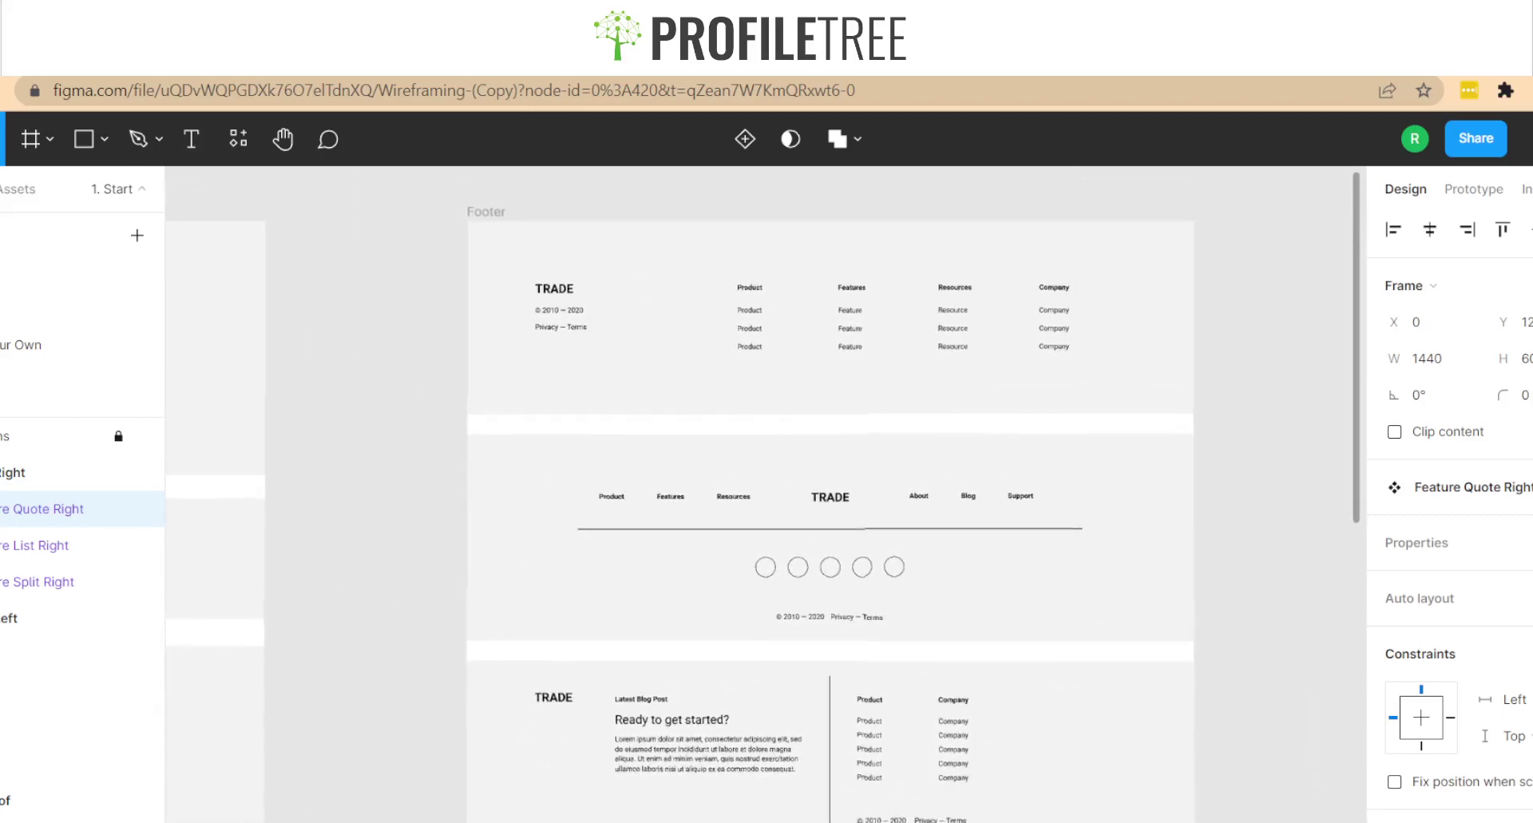
Examine the card and image post layouts in the Posts frame, focusing on the four-card section
scroll(764, 494, "right", 4)
scroll(764, 493, "right", 2)
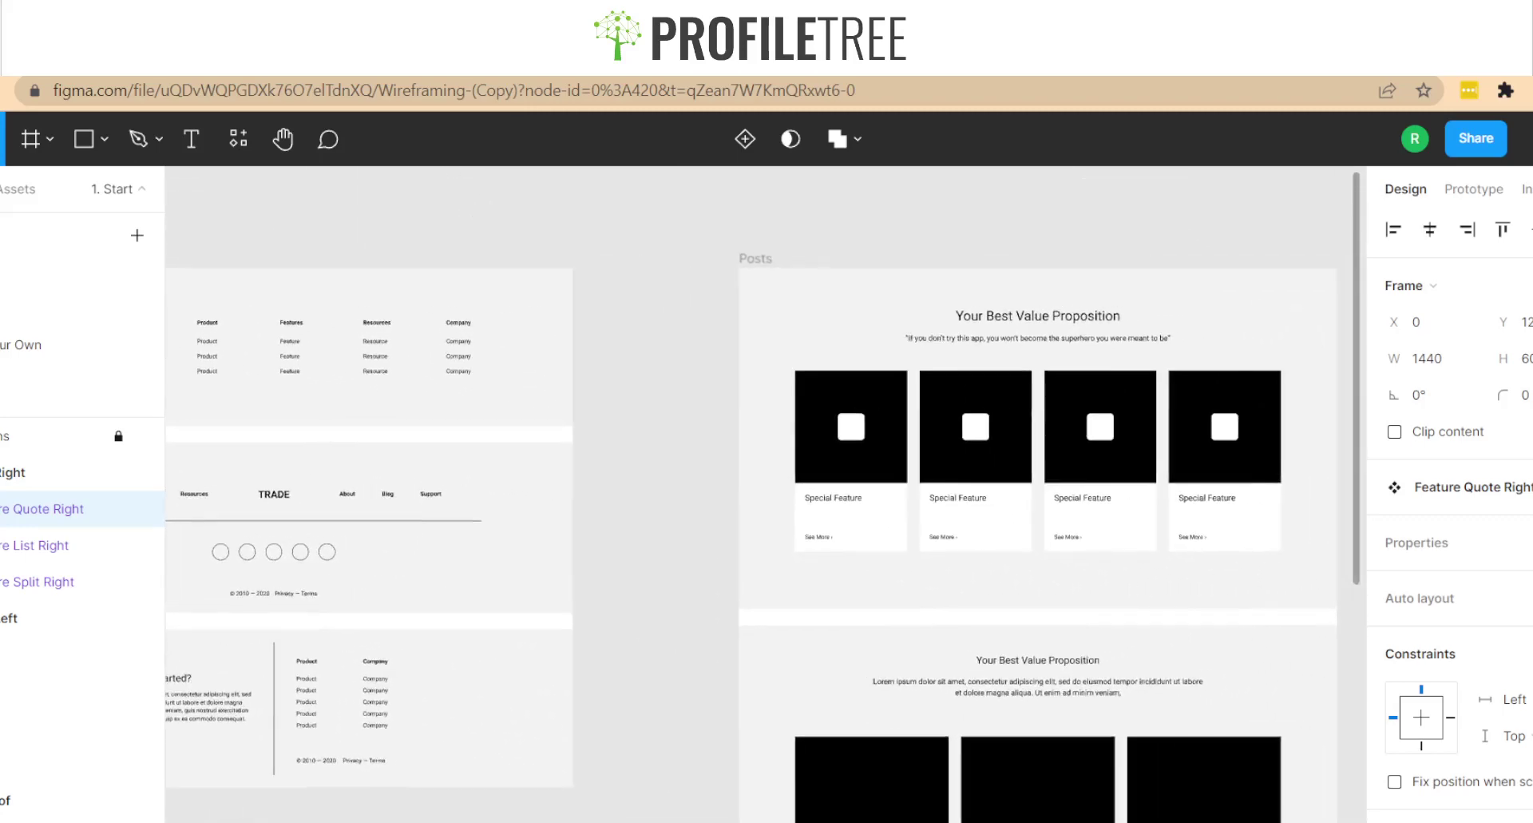
scroll(764, 494, "down", 2)
scroll(765, 494, "right", 2)
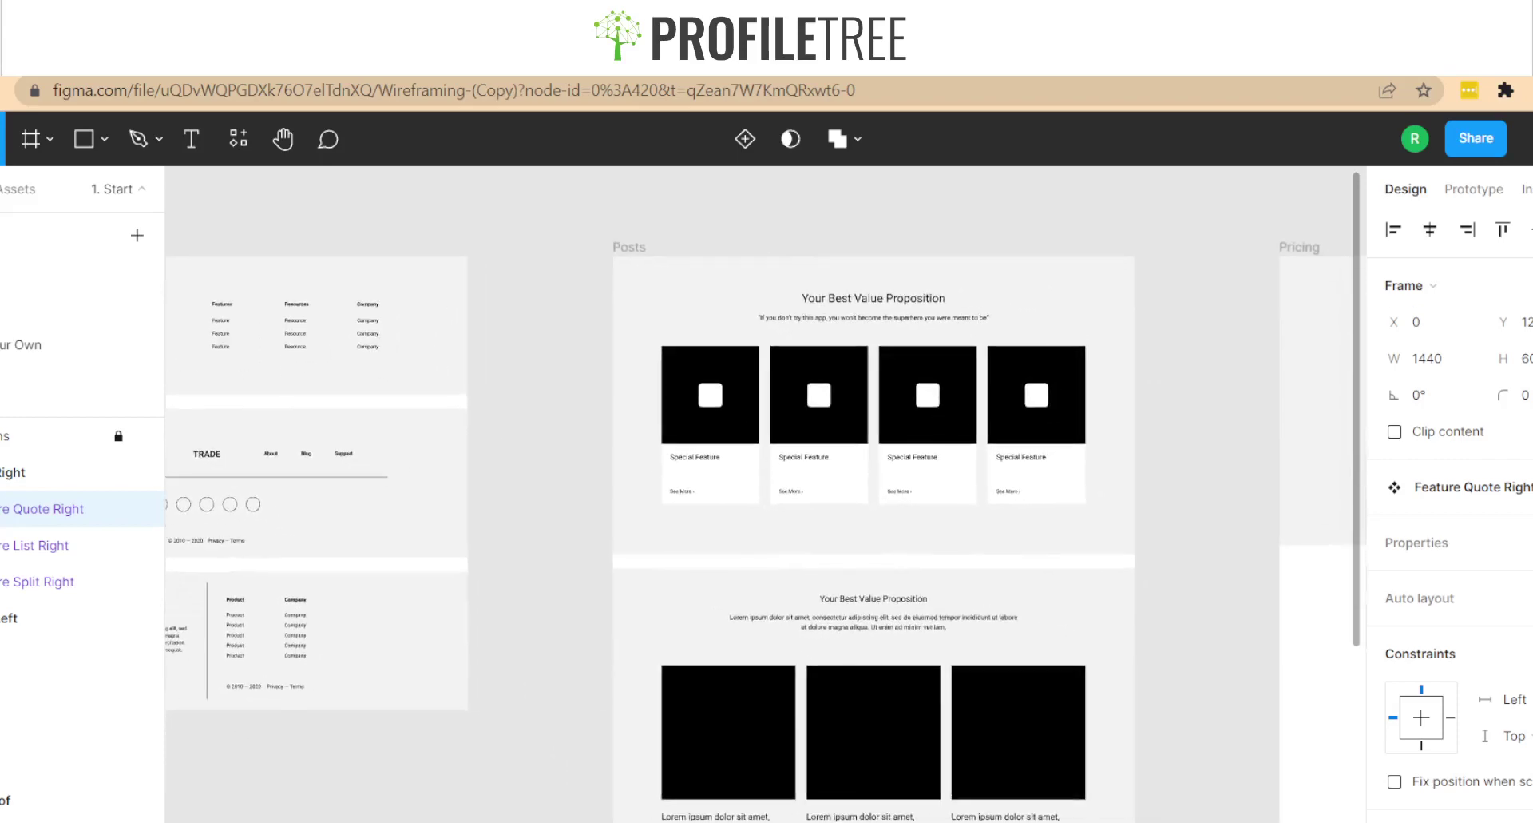
scroll(764, 493, "up", 5)
scroll(765, 494, "left", 1)
scroll(1294, 644, "down", 2)
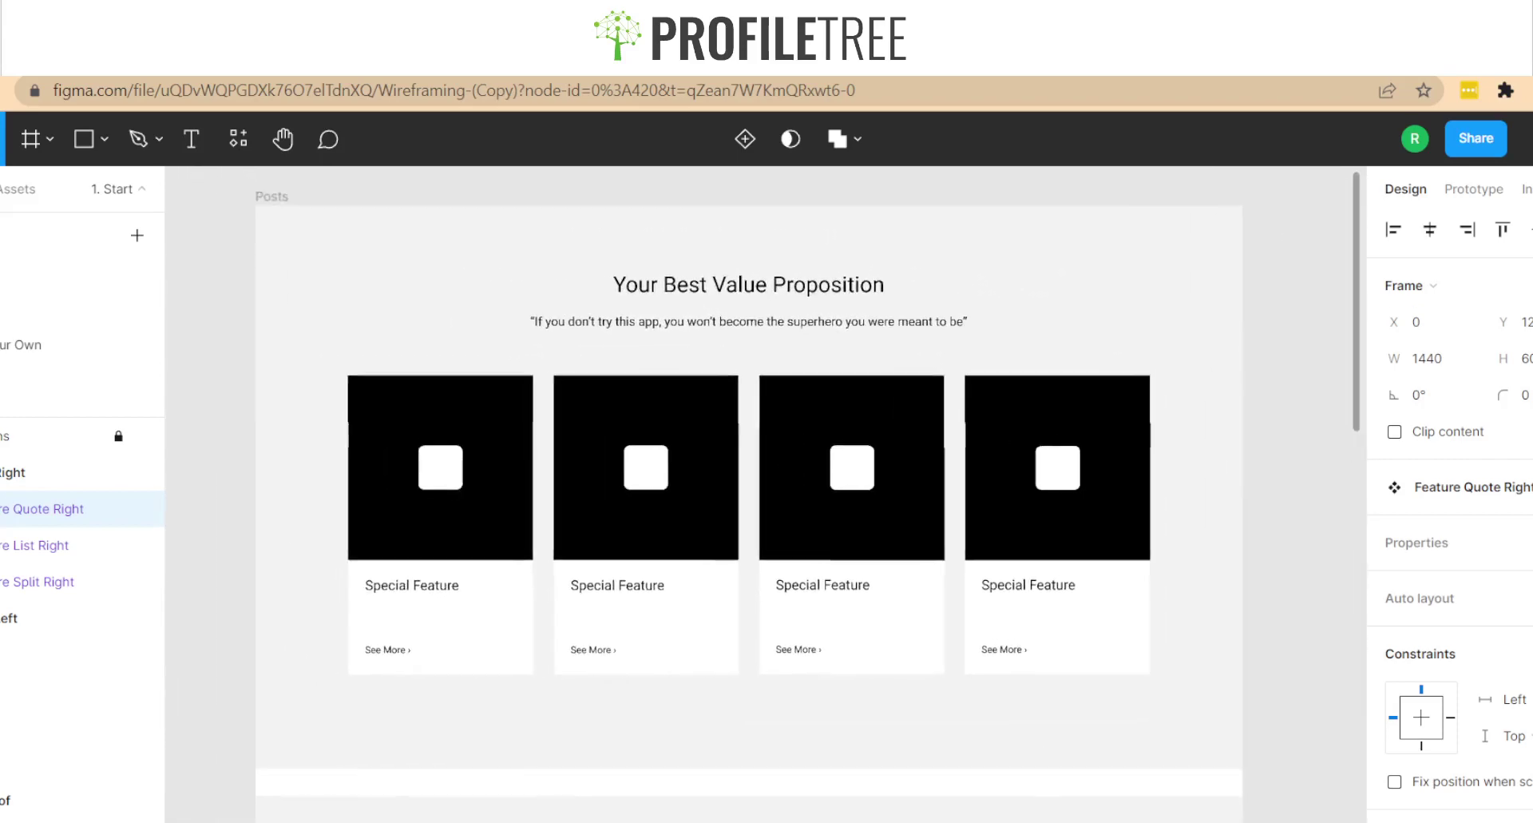
Compare the four-card, three-image, category and featured-article layouts throughout the Posts frame
scroll(1083, 495, "down", 4)
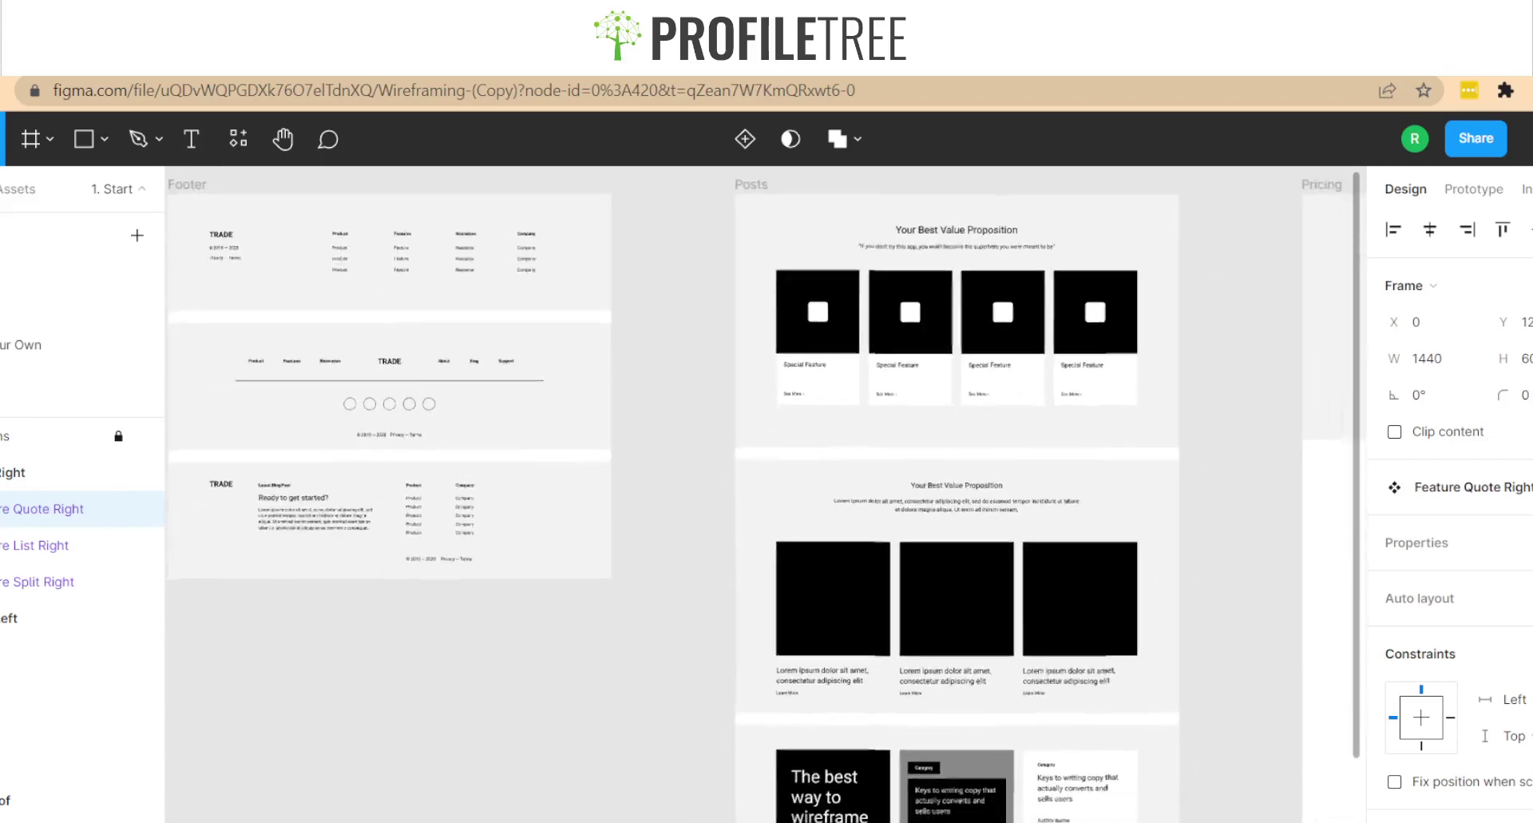
scroll(945, 495, "up", 5)
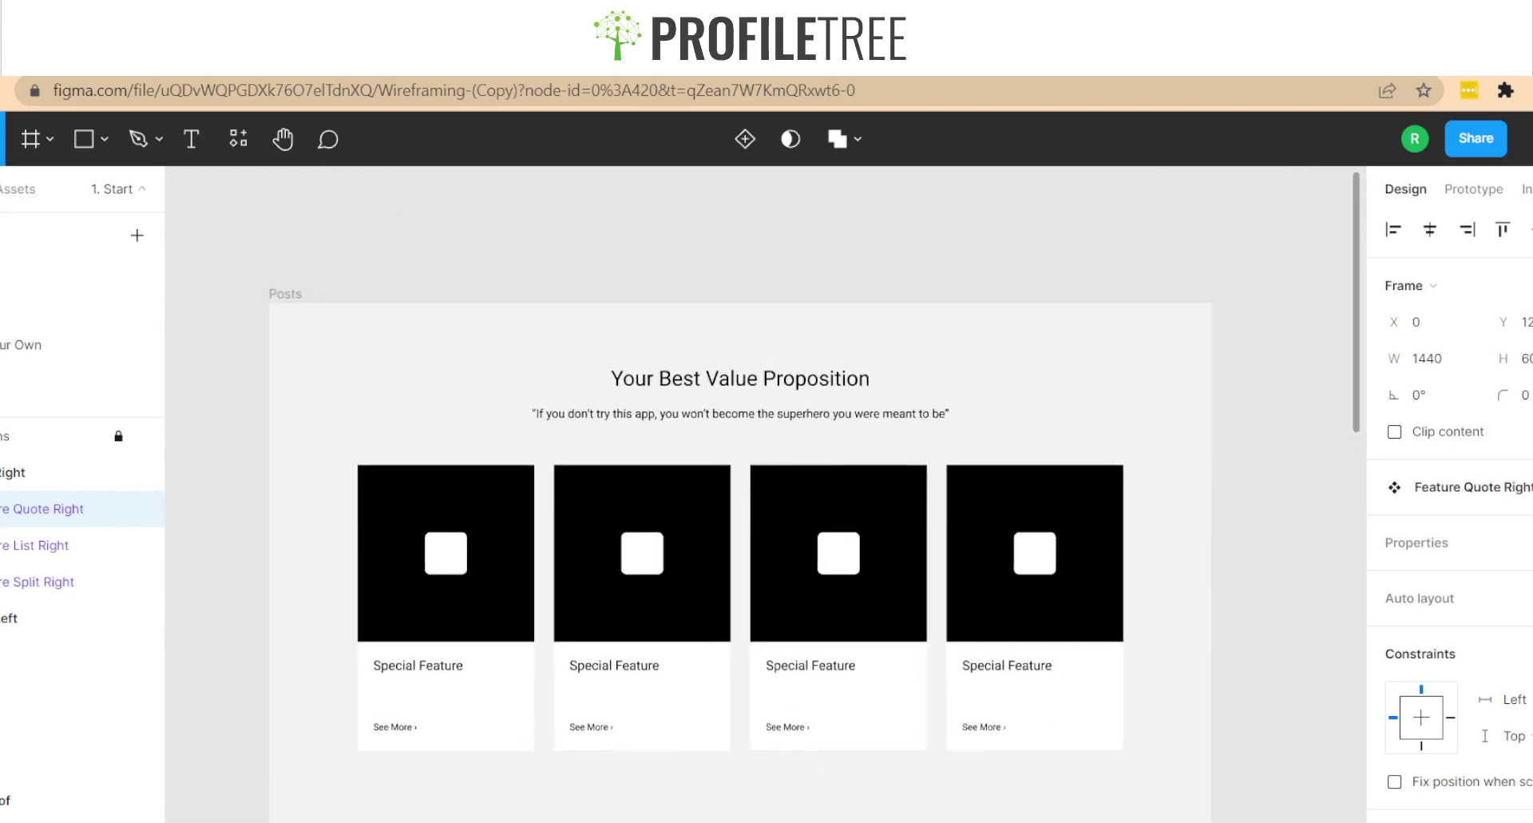
scroll(767, 495, "down", 2)
scroll(767, 495, "down", 5)
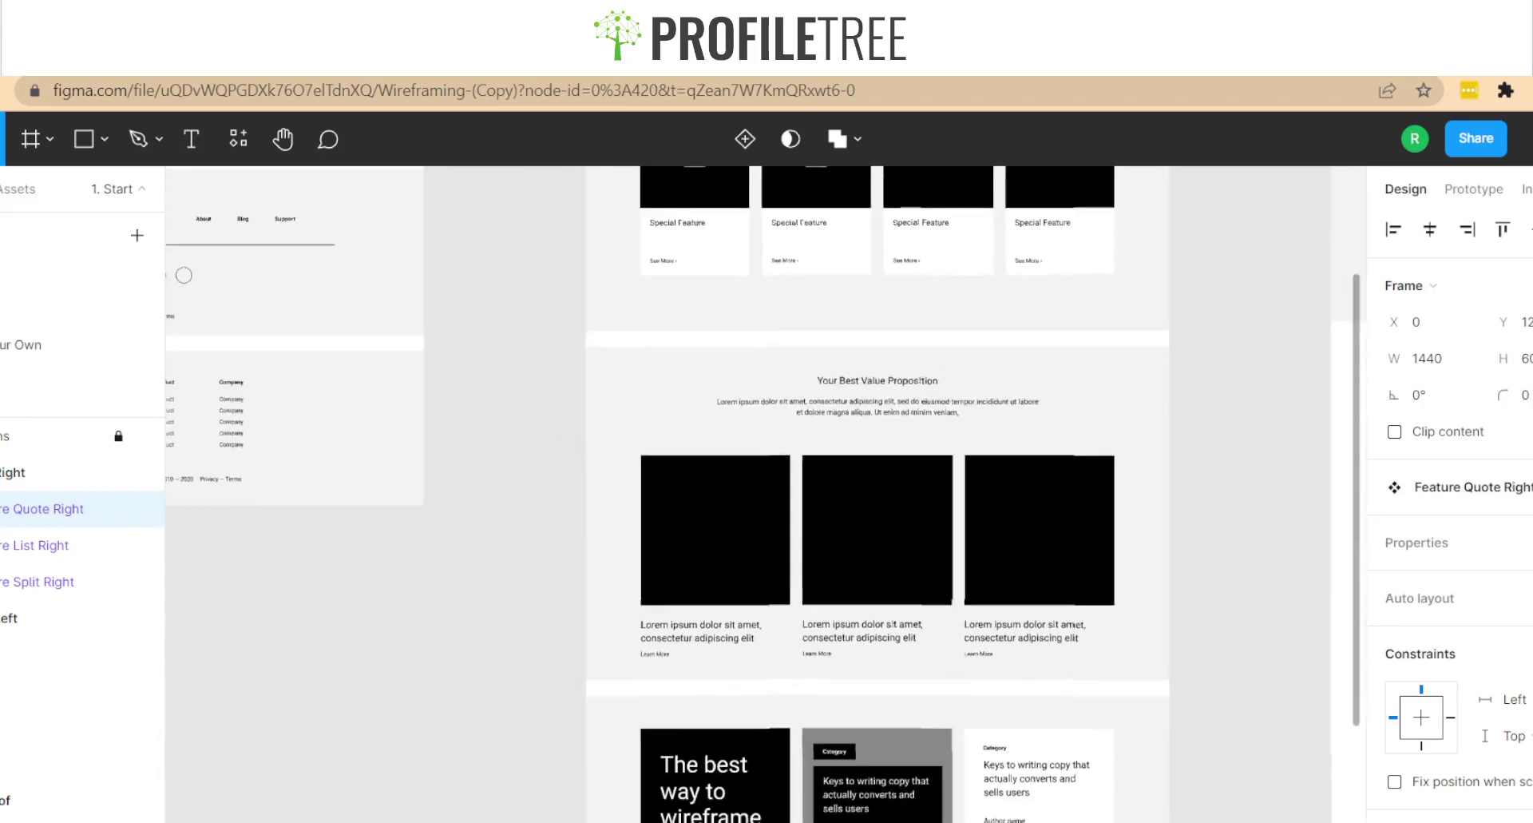
scroll(838, 495, "down", 5)
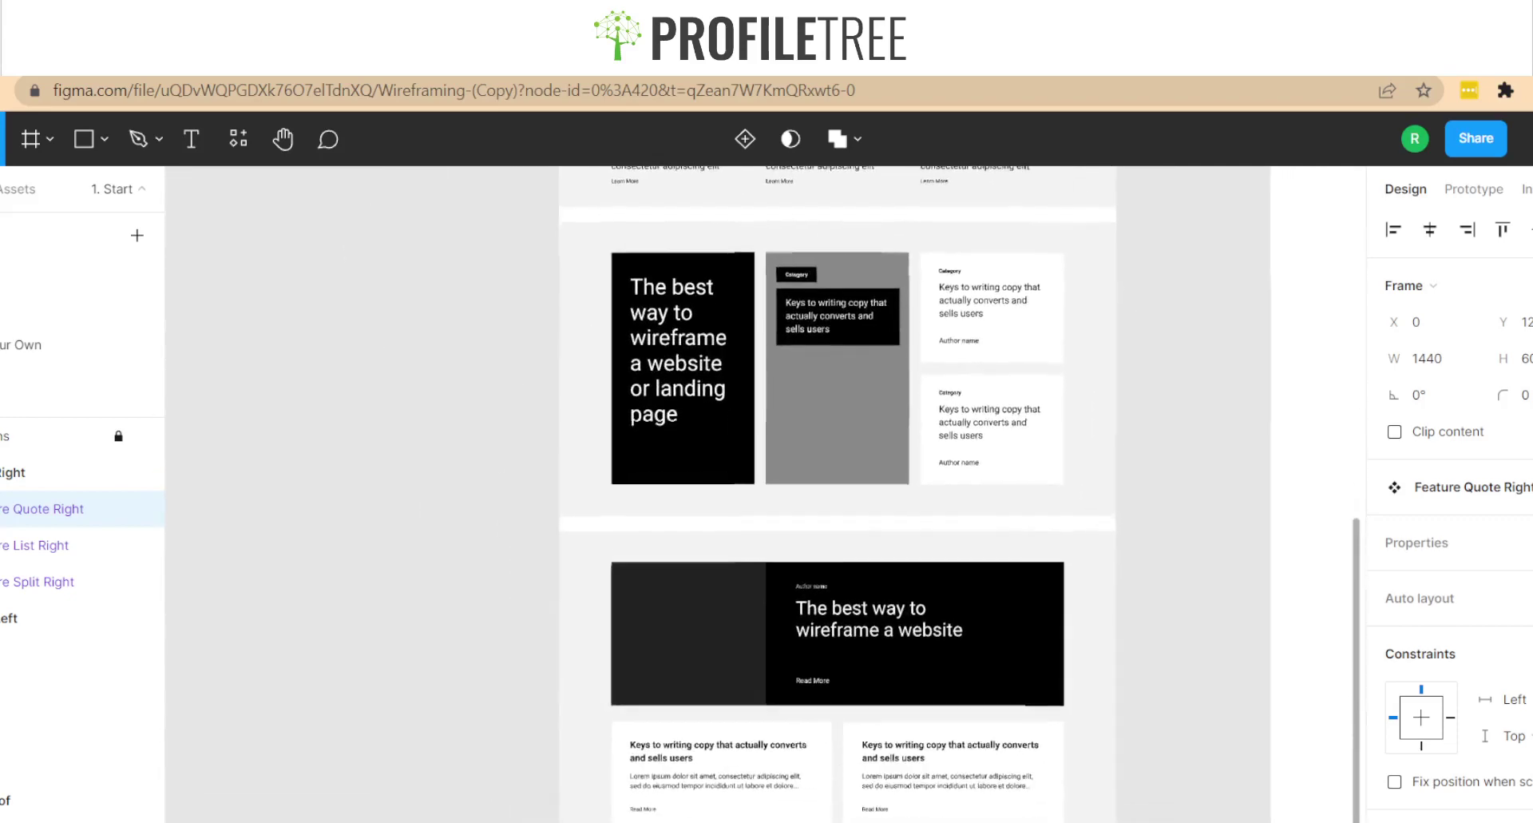
scroll(839, 495, "down", 5)
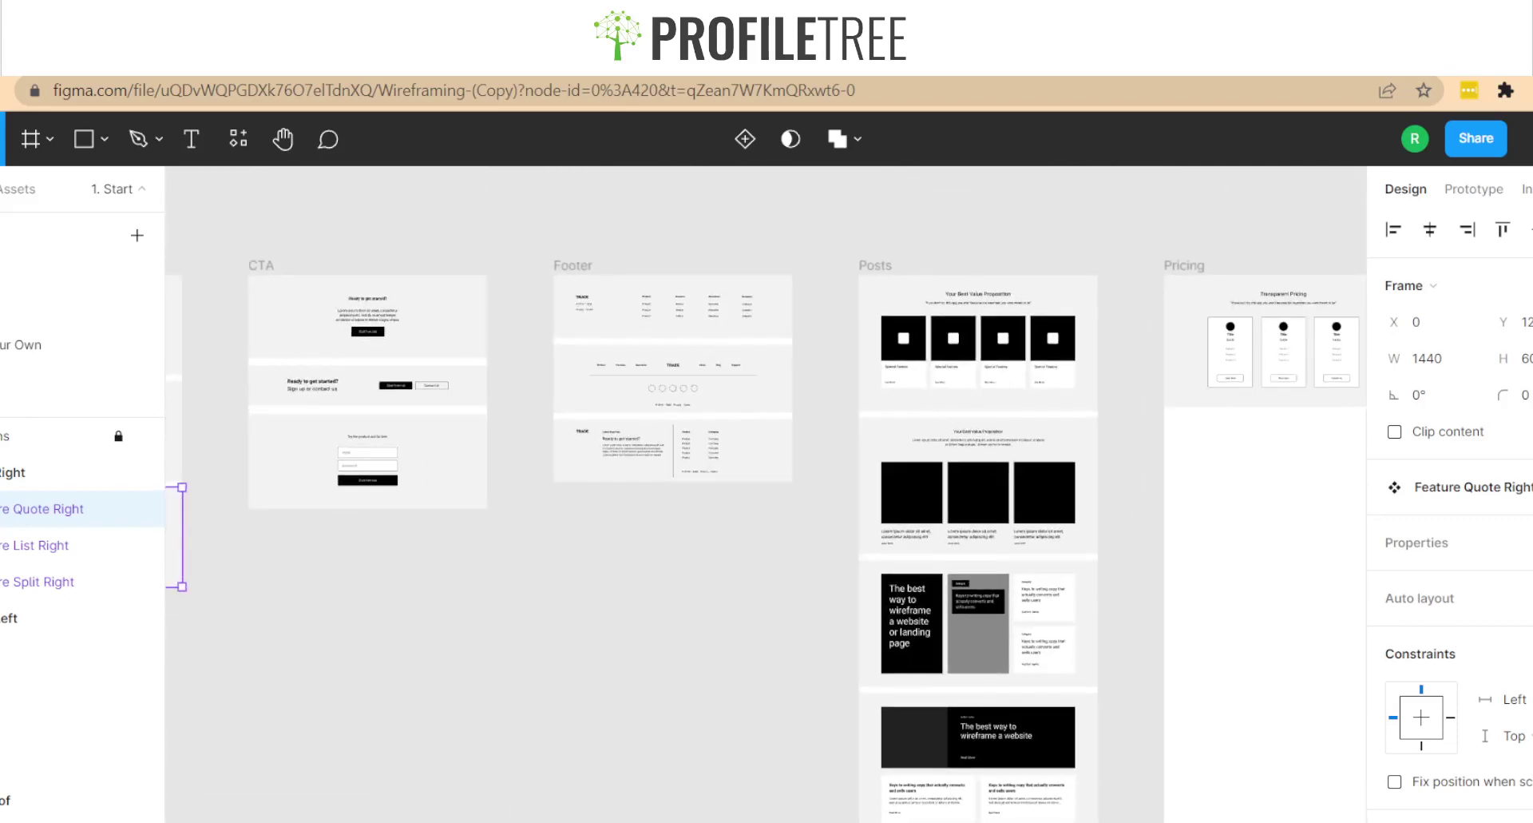
scroll(765, 494, "down", 3)
Examine the three-plan Transparent Pricing block in the Pricing frame
scroll(830, 480, "up", 6)
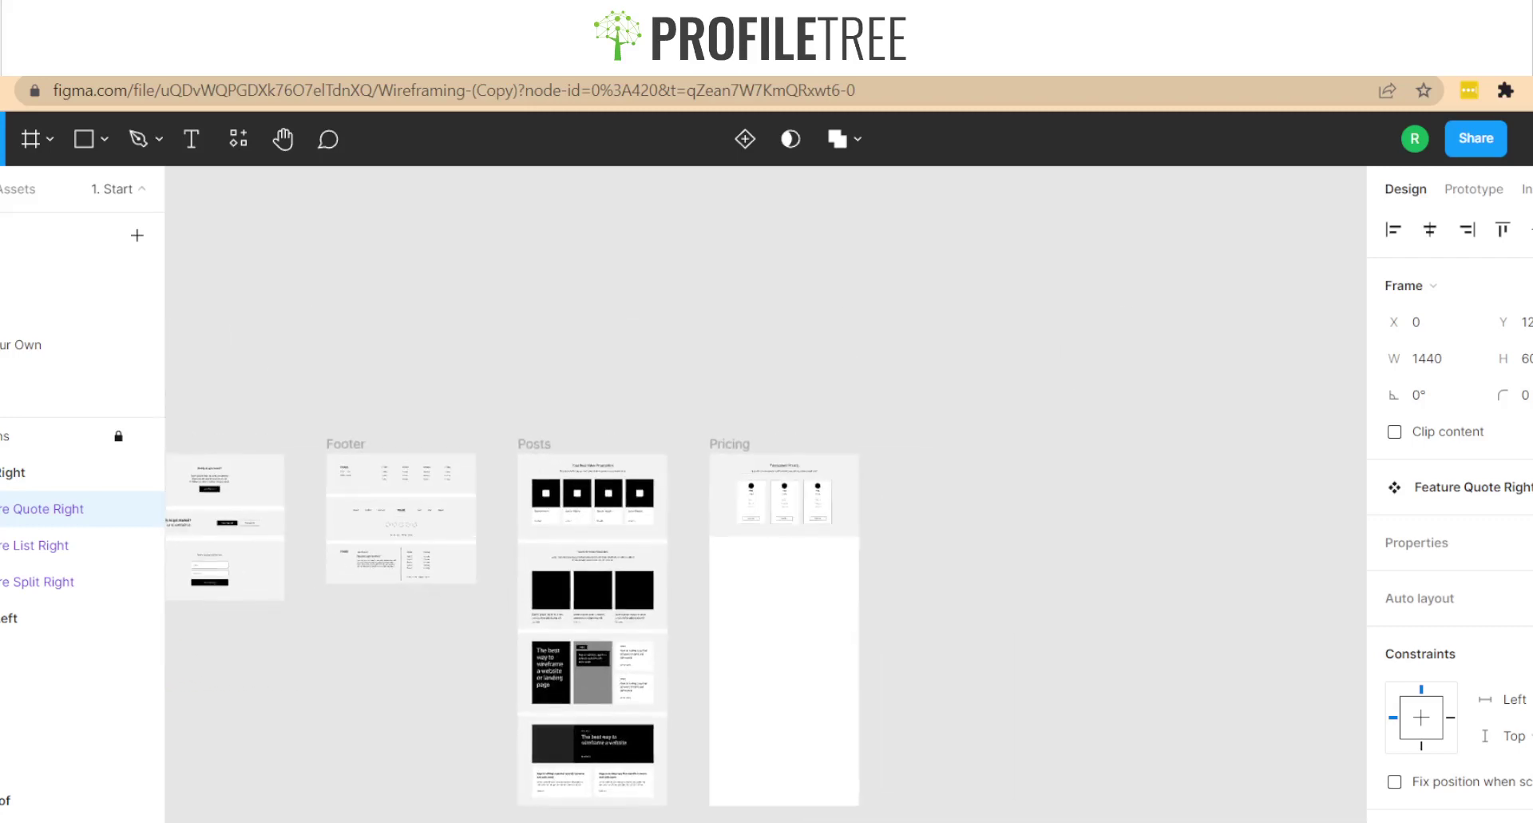
scroll(1007, 538, "up", 4)
scroll(1007, 538, "down", 3)
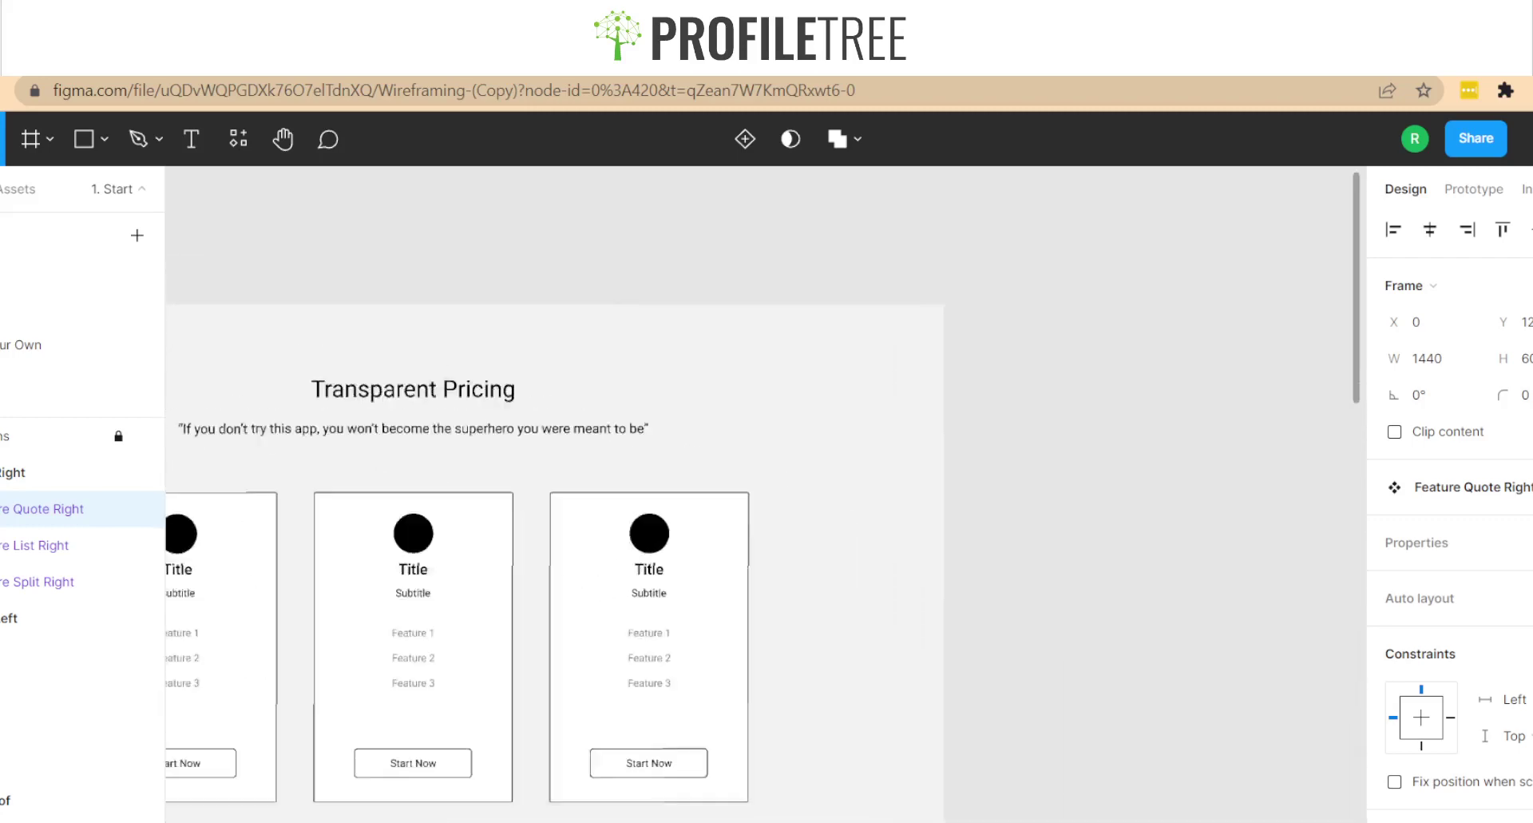
scroll(1166, 556, "down", 2)
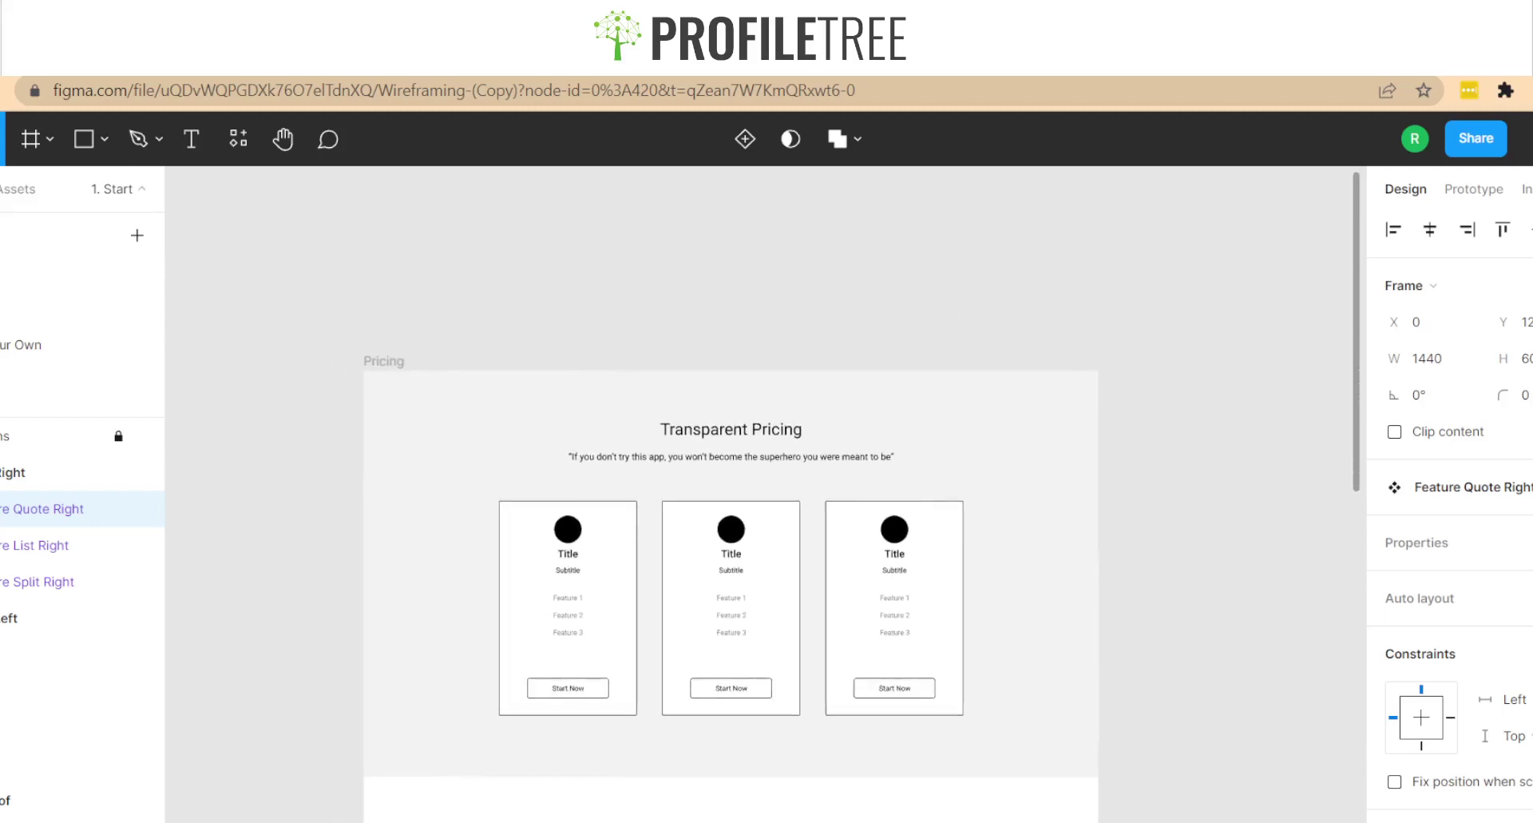
scroll(1150, 417, "down", 5)
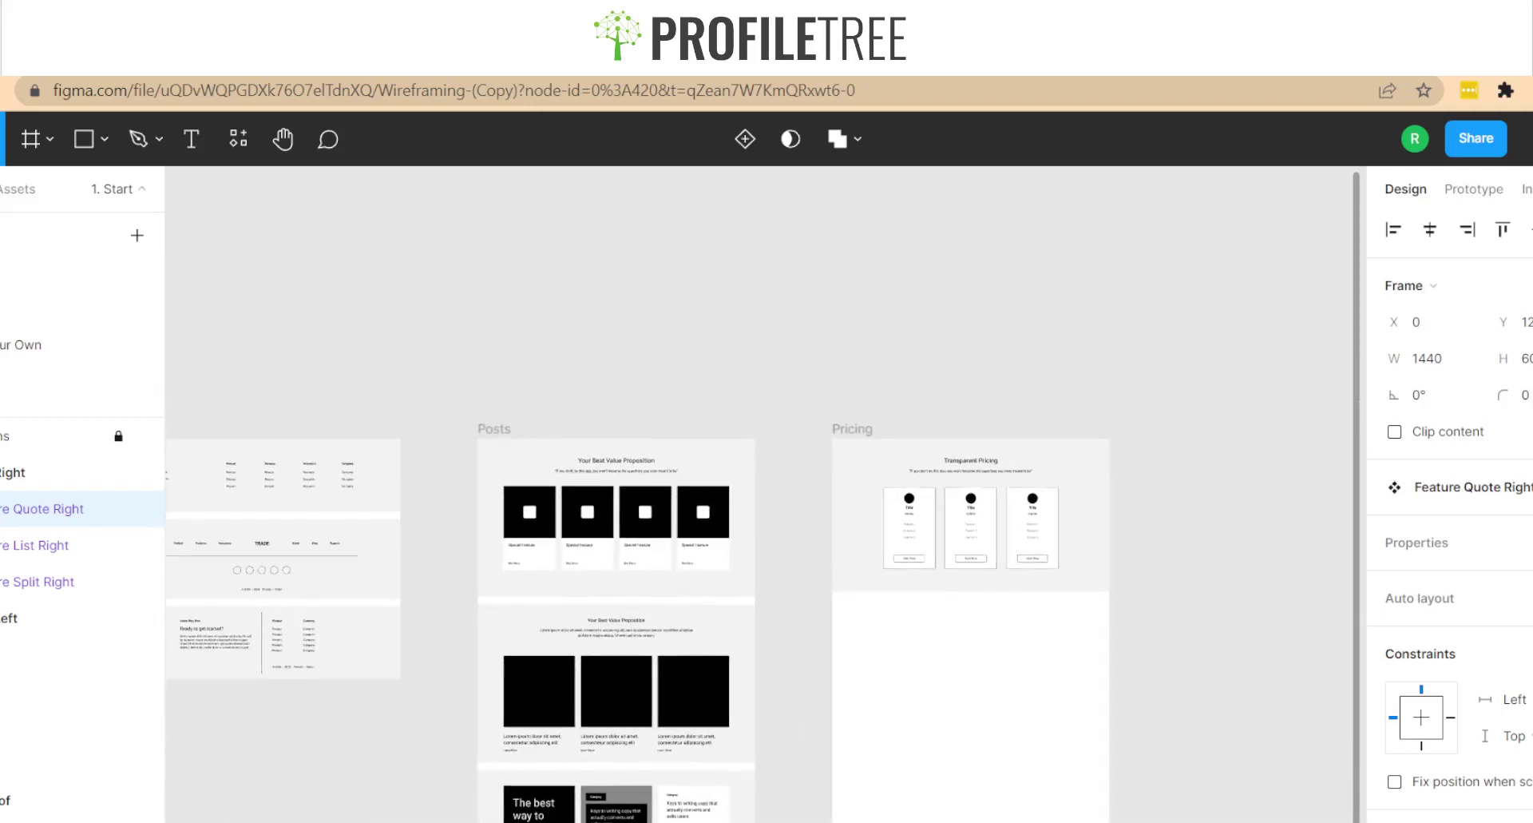
View the frames from Social Proof to Pricing together and clear the selection
scroll(765, 559, "down", 2)
scroll(765, 559, "left", 1)
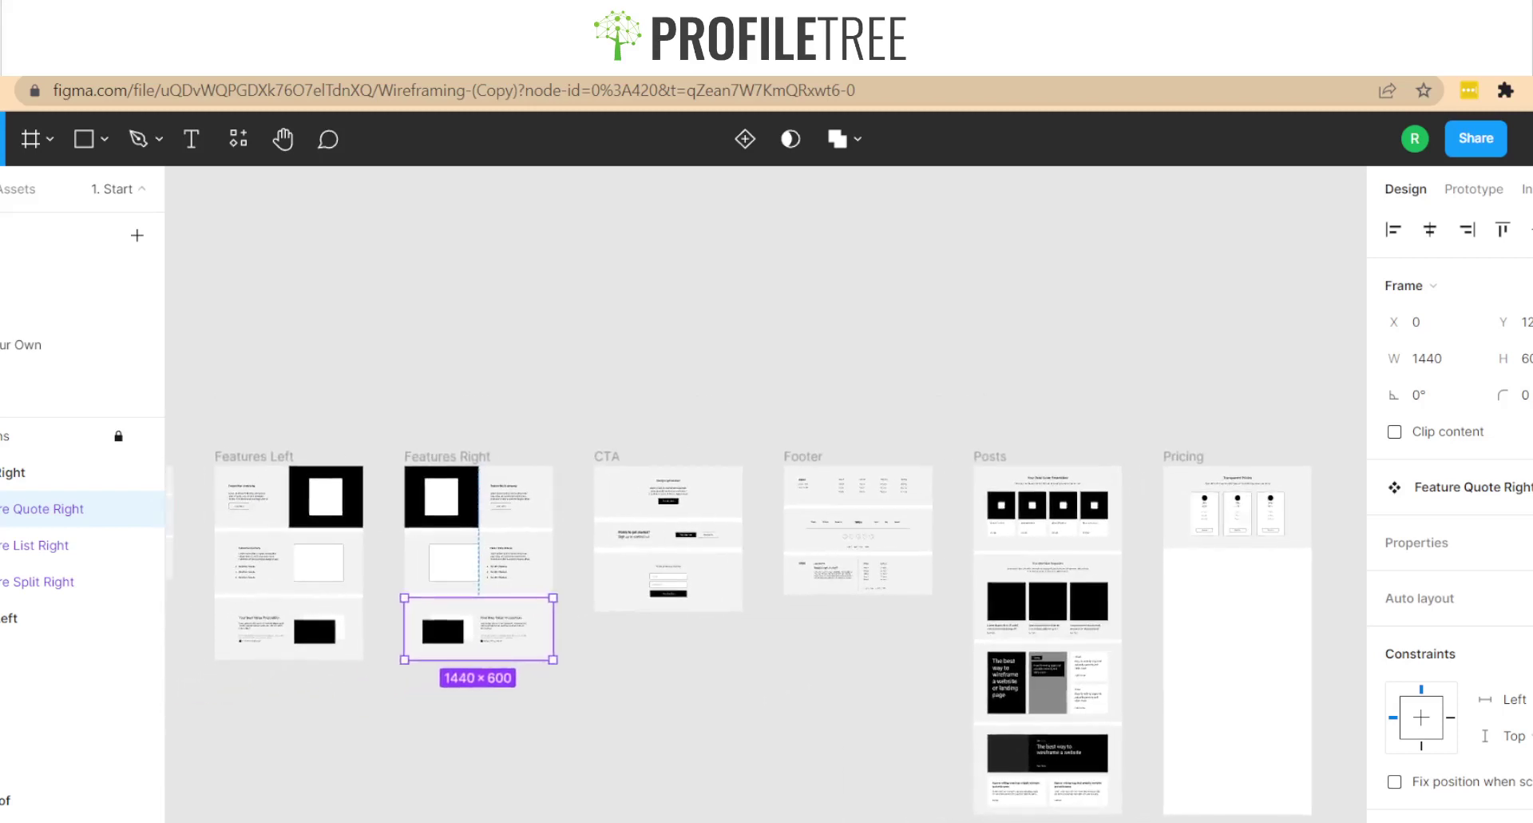
scroll(738, 636, "down", 1)
scroll(738, 636, "left", 2)
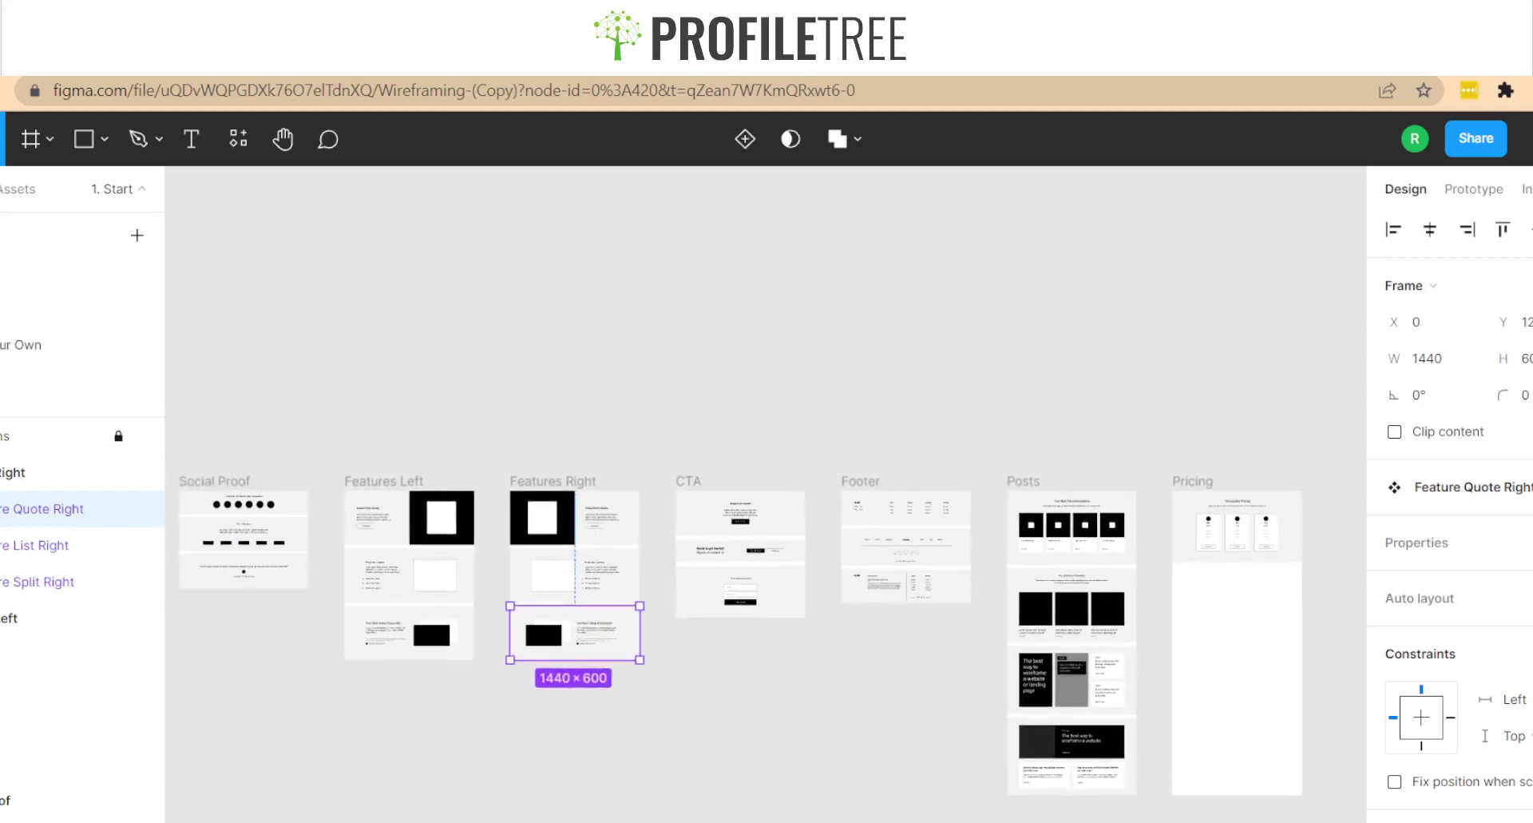
key("Escape")
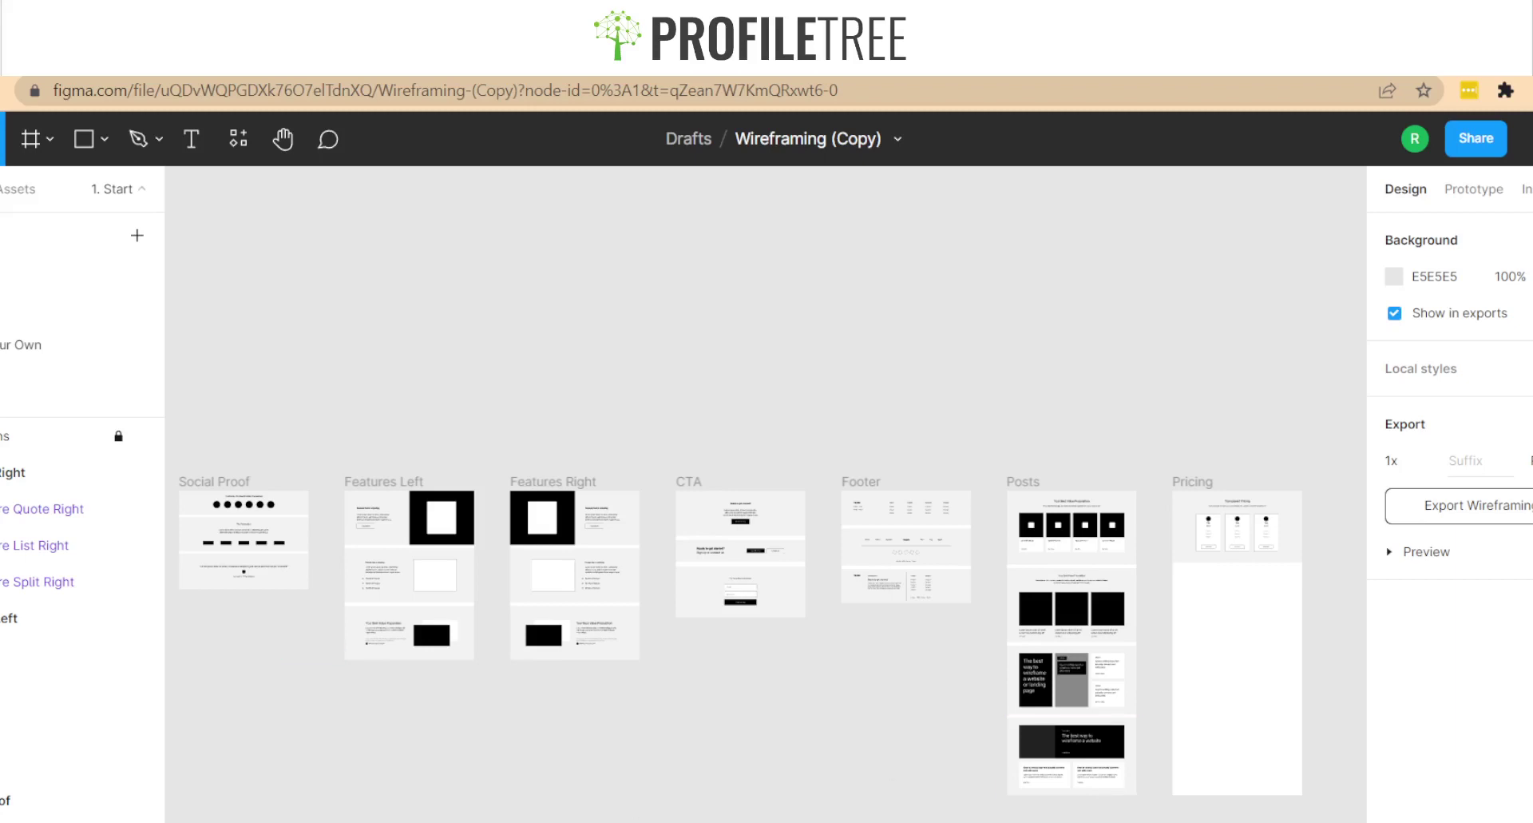
Find and select the Hero Center block among the layers and bring the Hero frame into view
scroll(80, 664, "down", 1)
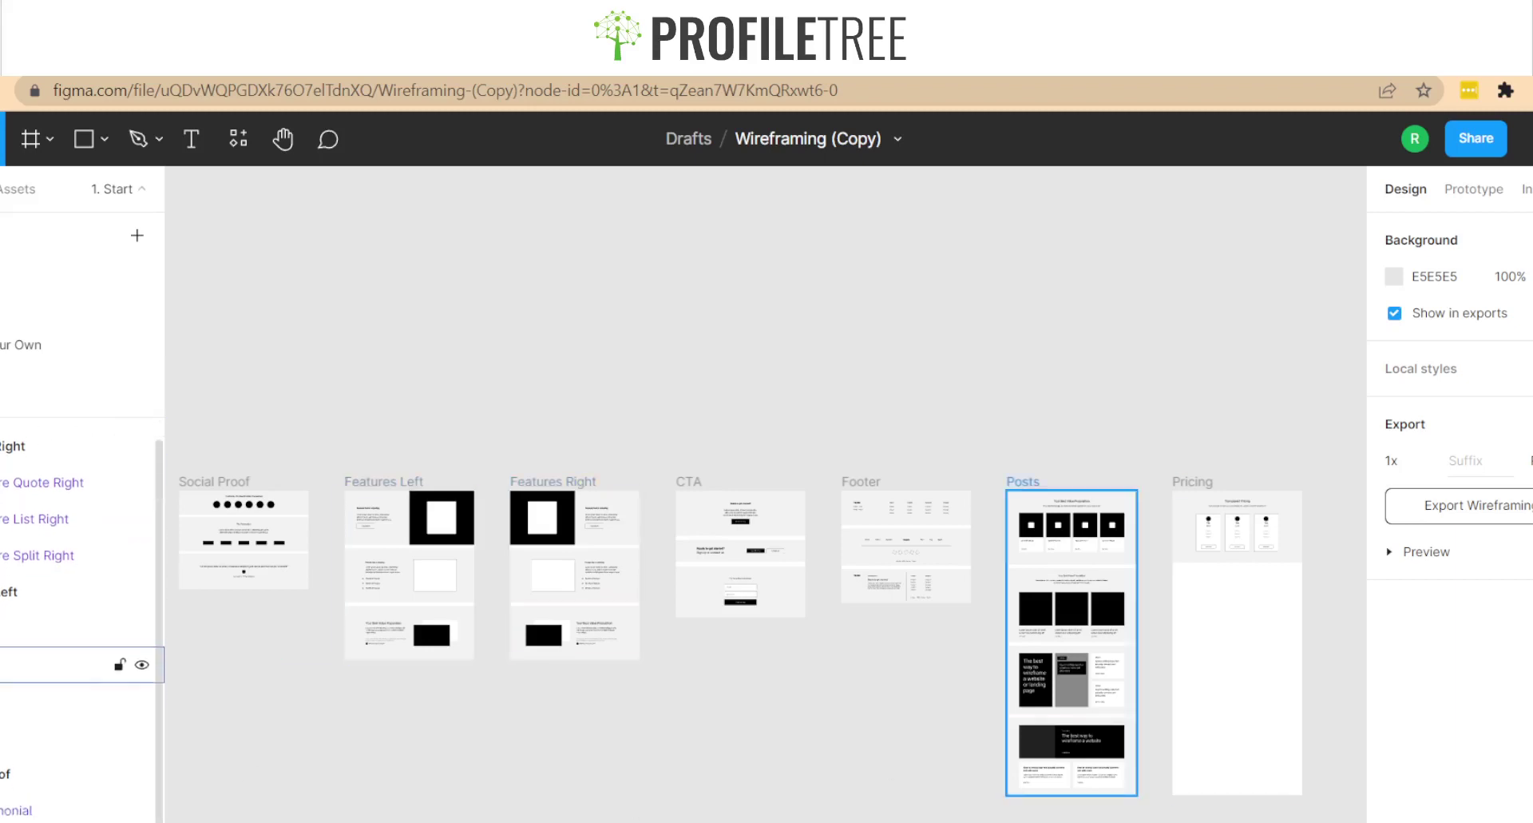
scroll(80, 679, "down", 5)
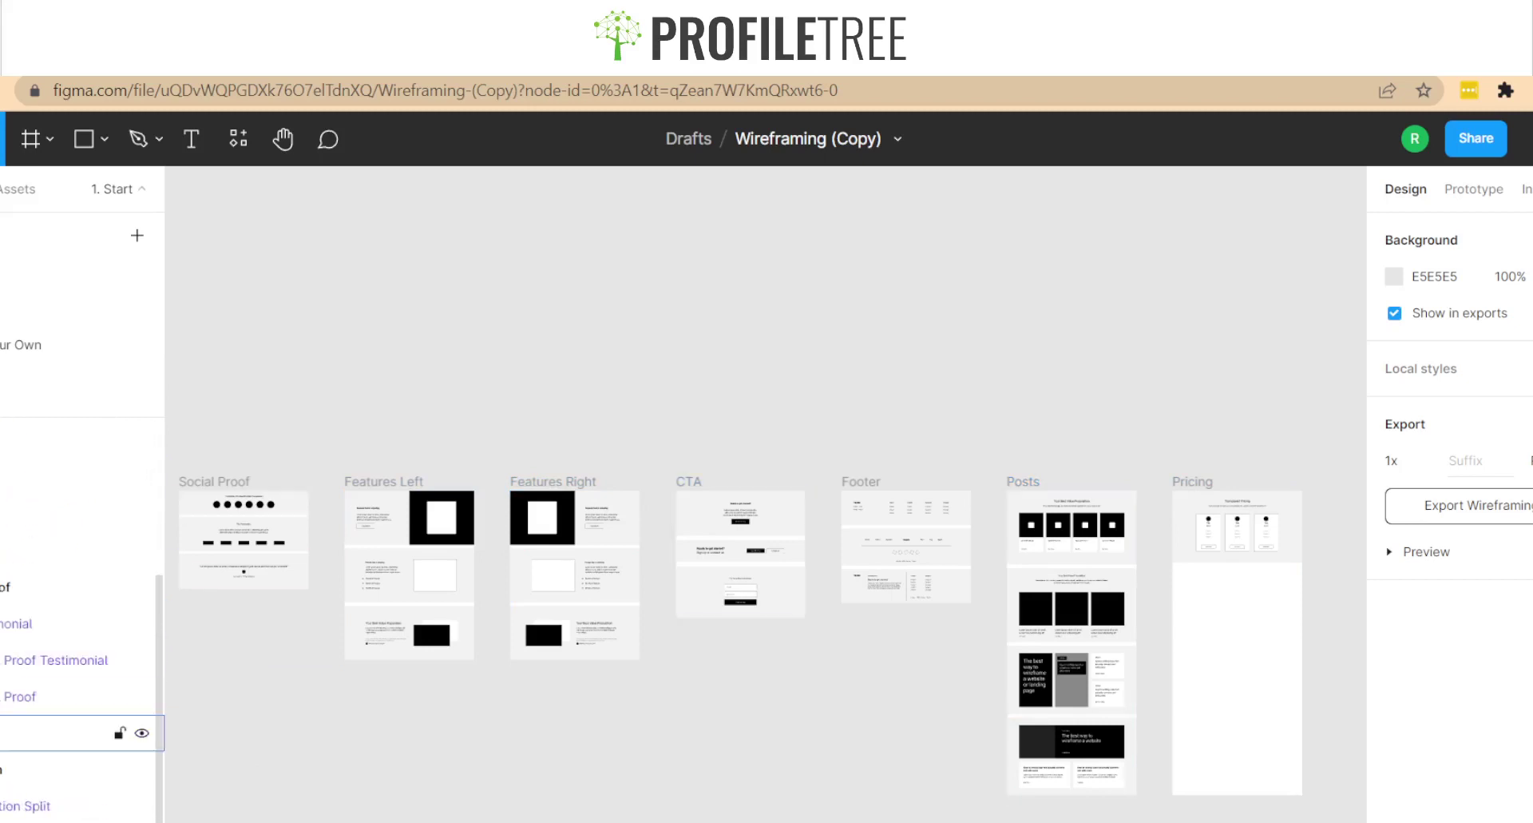
left_click(4, 732)
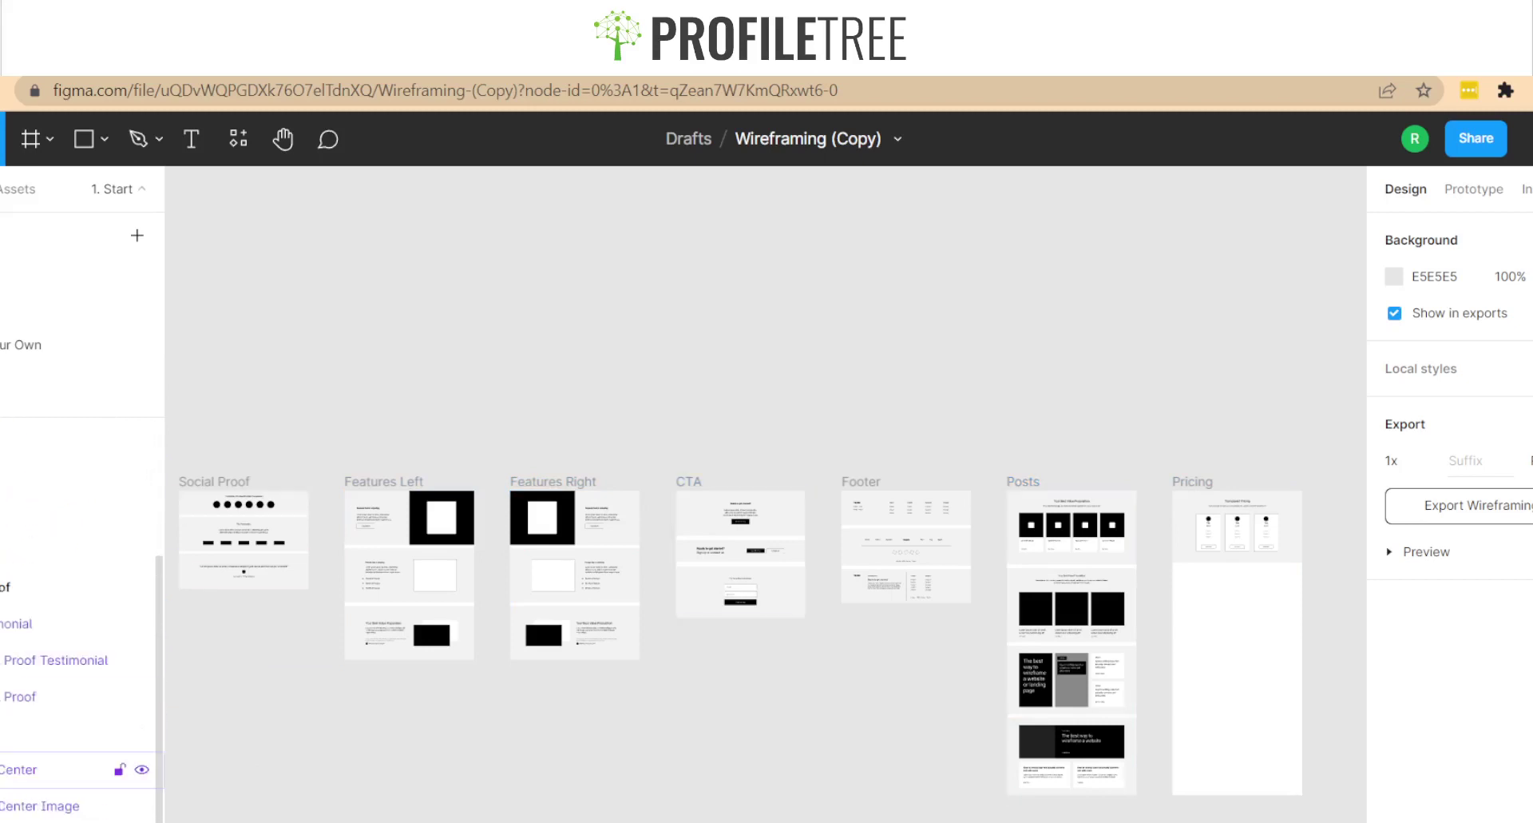
left_click(19, 775)
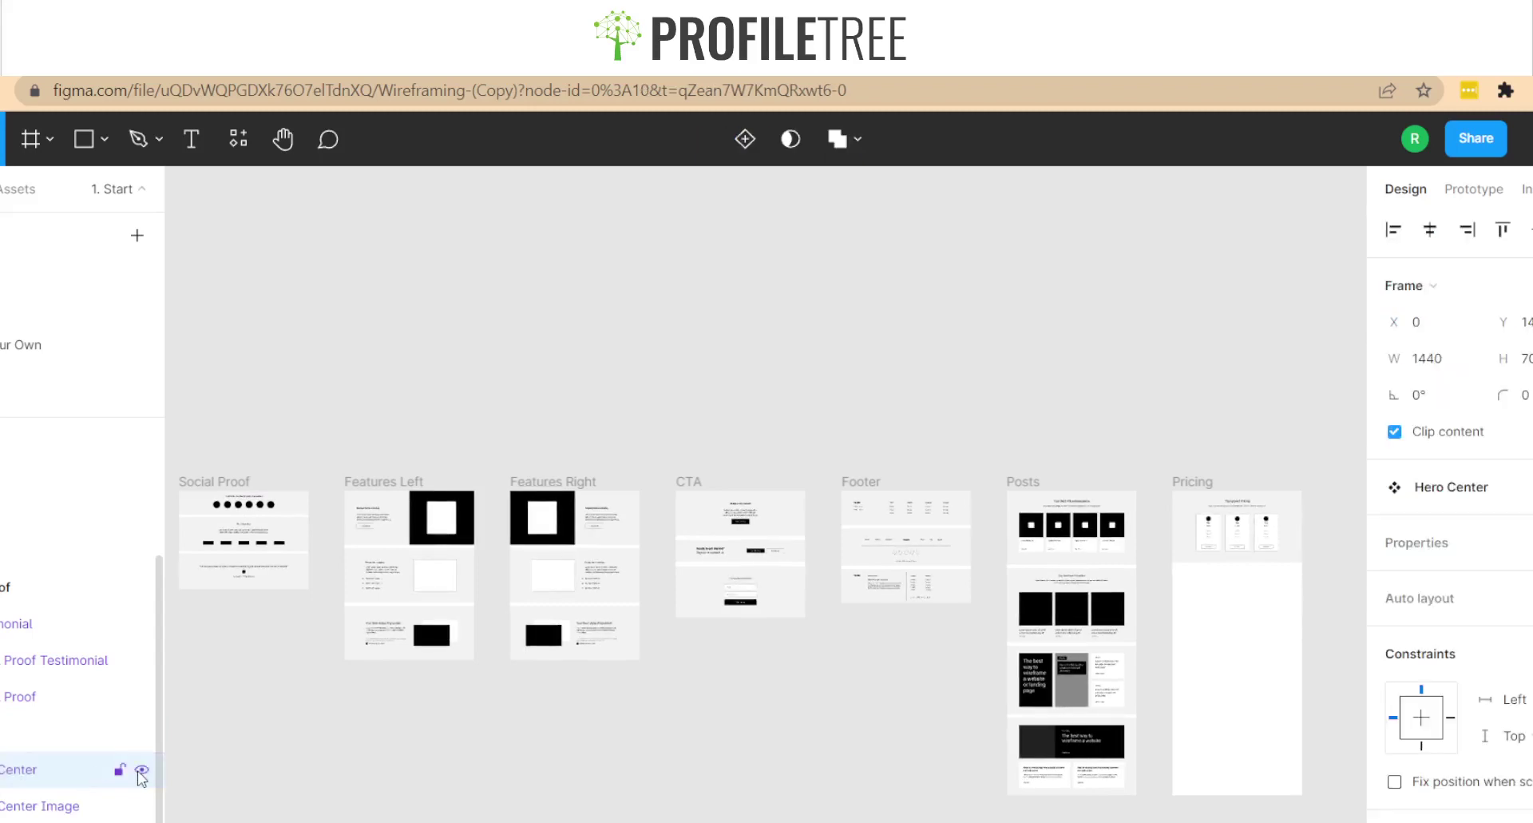
left_click(142, 771)
left_click(142, 771)
scroll(297, 628, "left", 4)
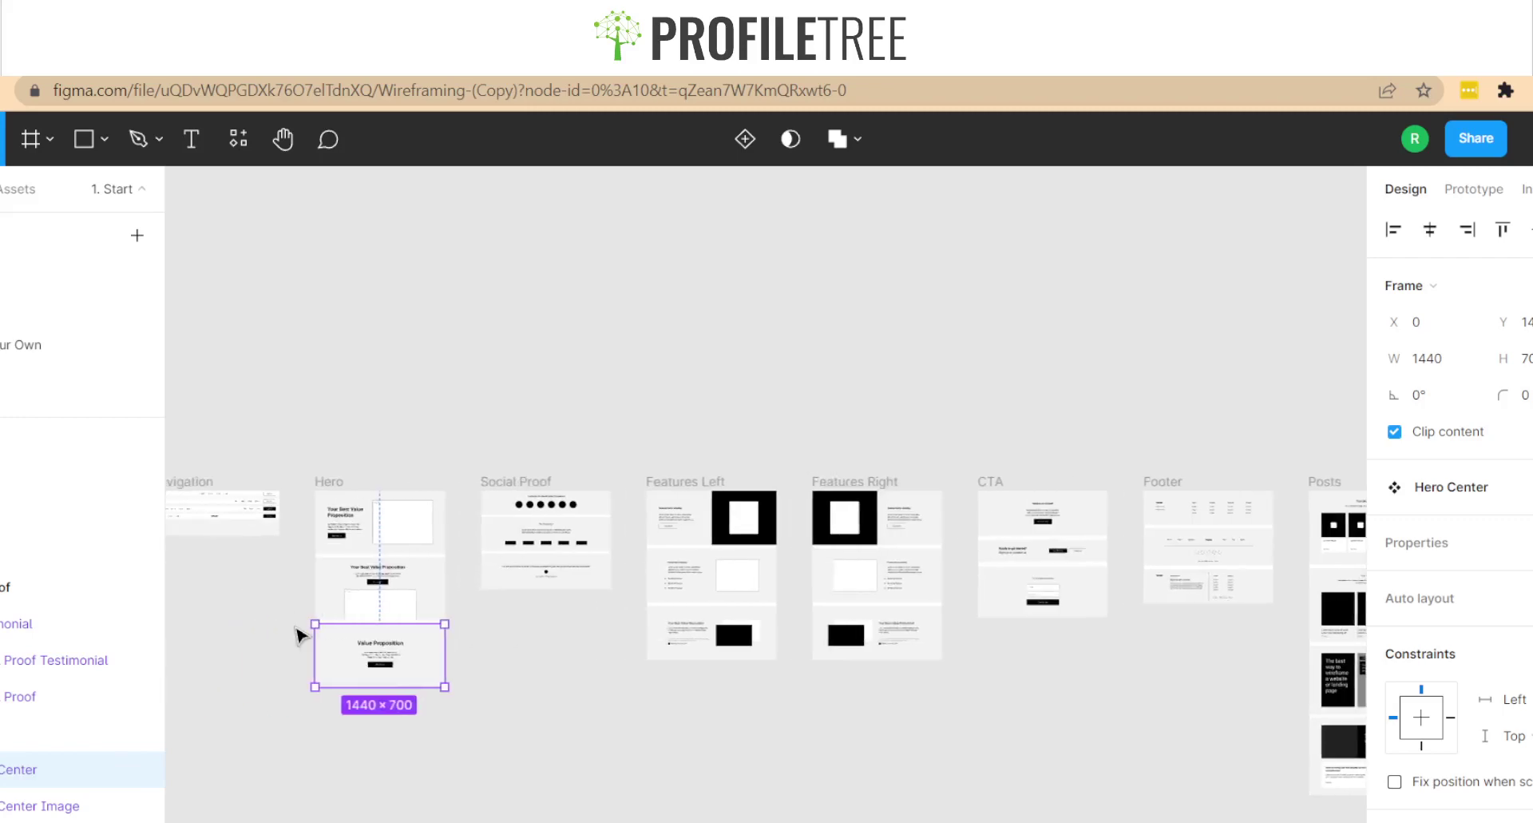
Toggle the visibility of the Hero Center and Hero Center Image blocks off and back on
left_click(142, 771)
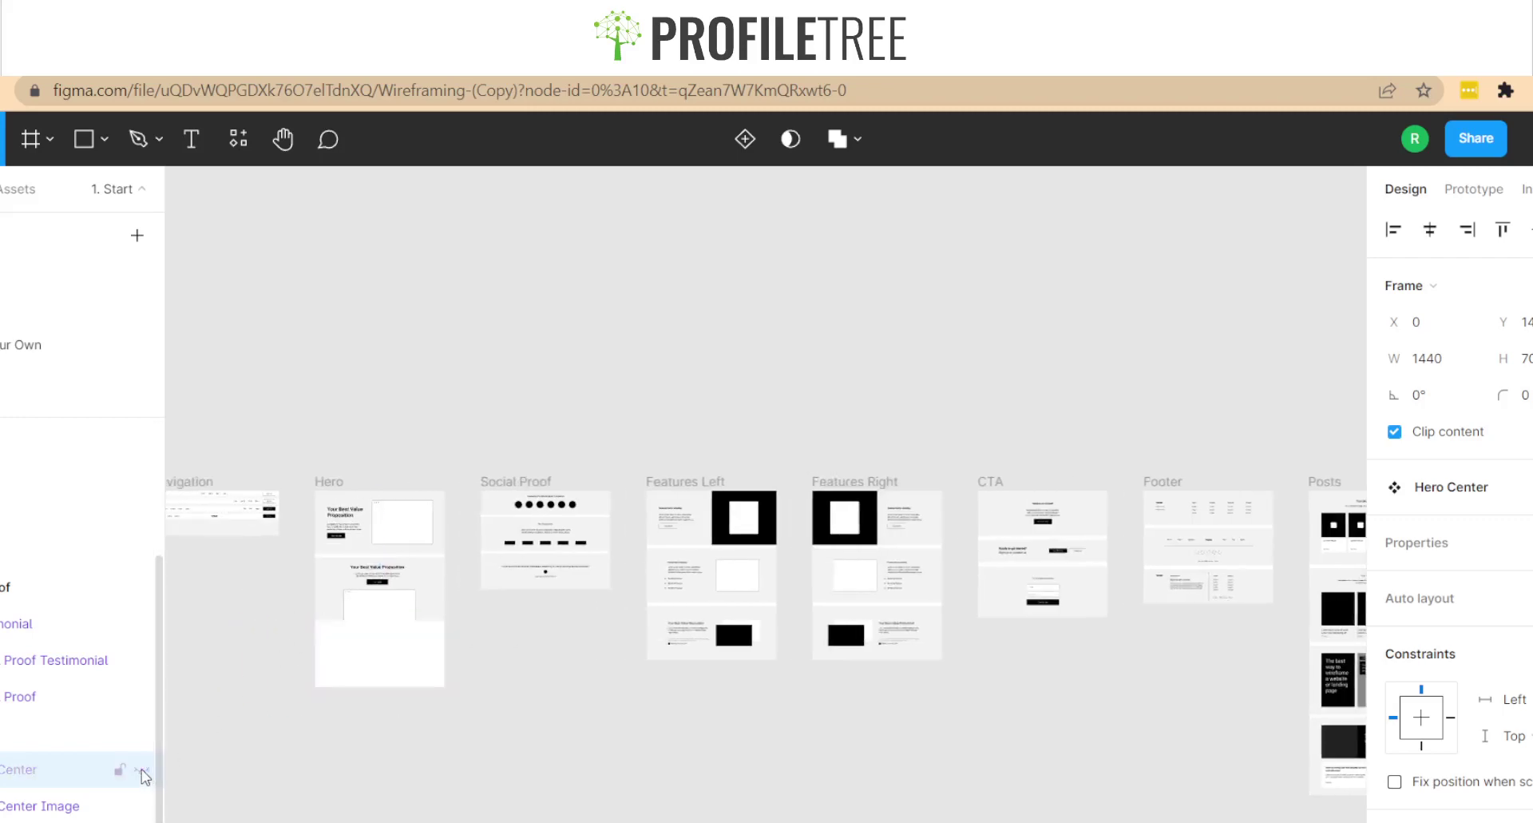
left_click(144, 772)
left_click(144, 772)
left_click(144, 771)
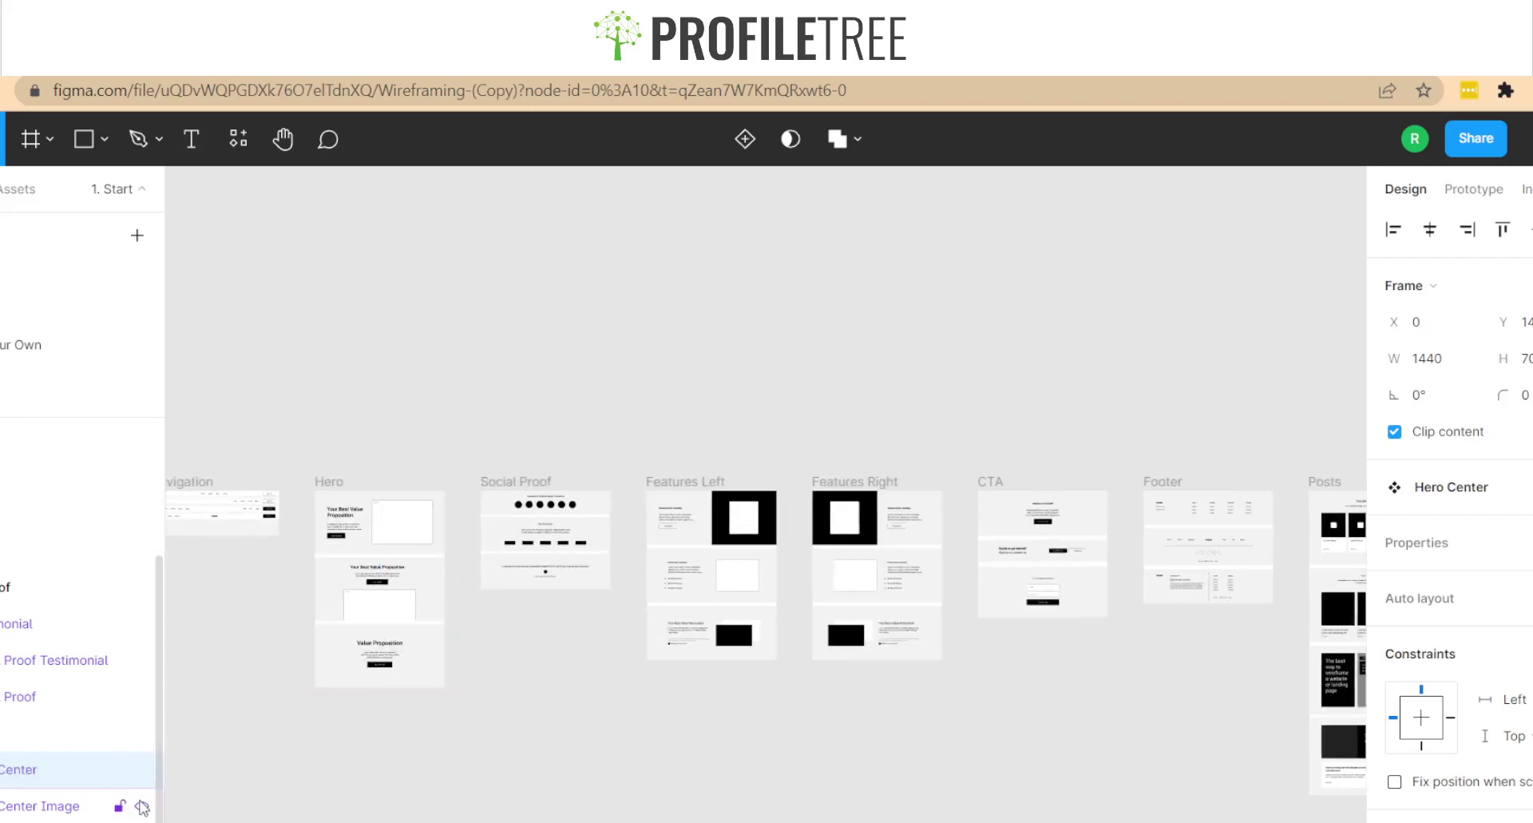
left_click(142, 806)
left_click(142, 807)
scroll(80, 730, "down", 1)
scroll(80, 730, "up", 3)
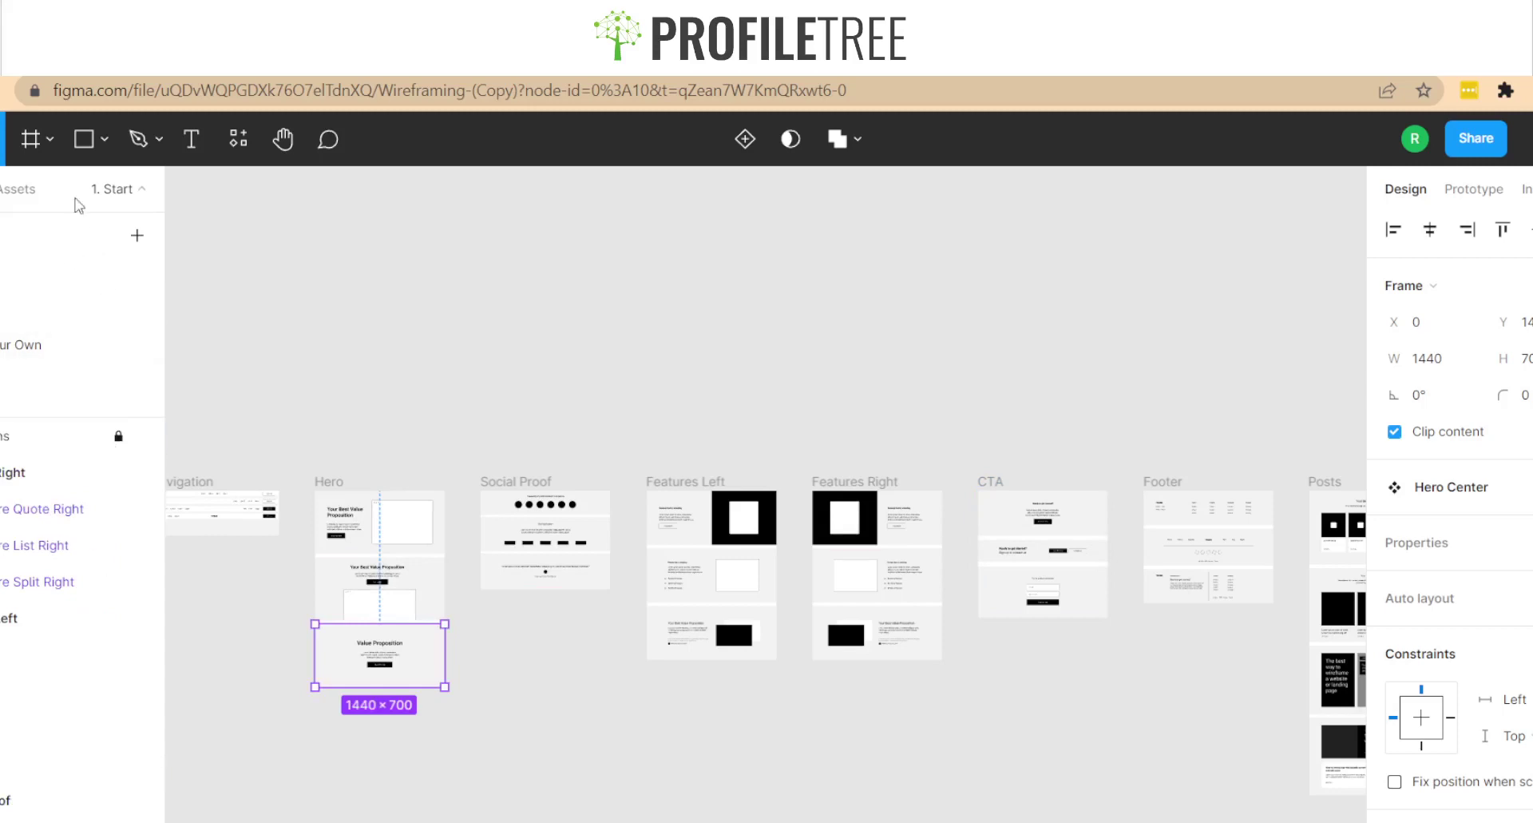
Try placing an empty text box about 654 wide above the Hero frame
left_click(145, 147)
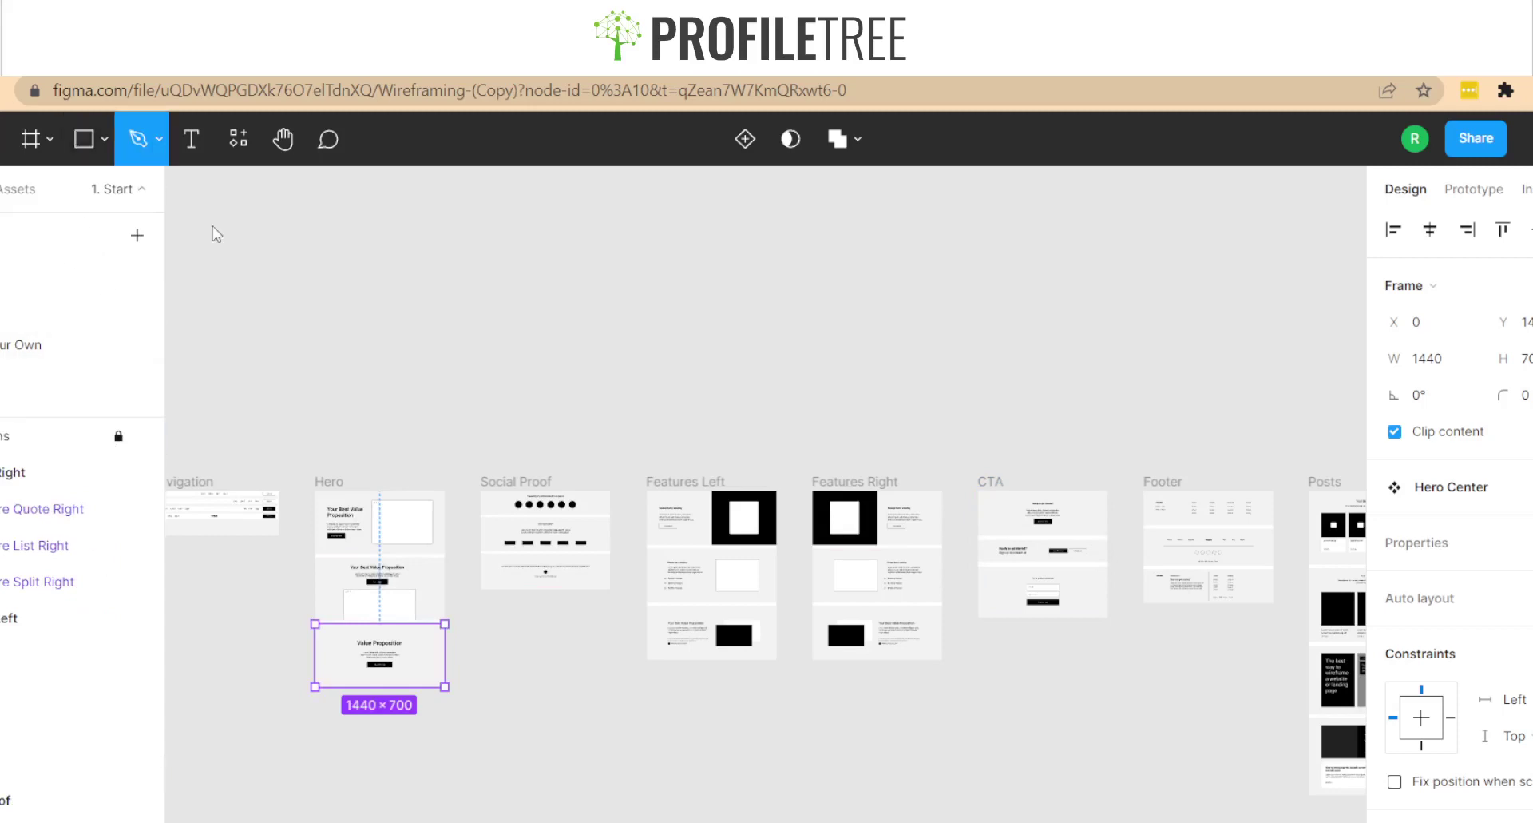
left_click(191, 141)
left_click_drag(315, 246, 376, 276)
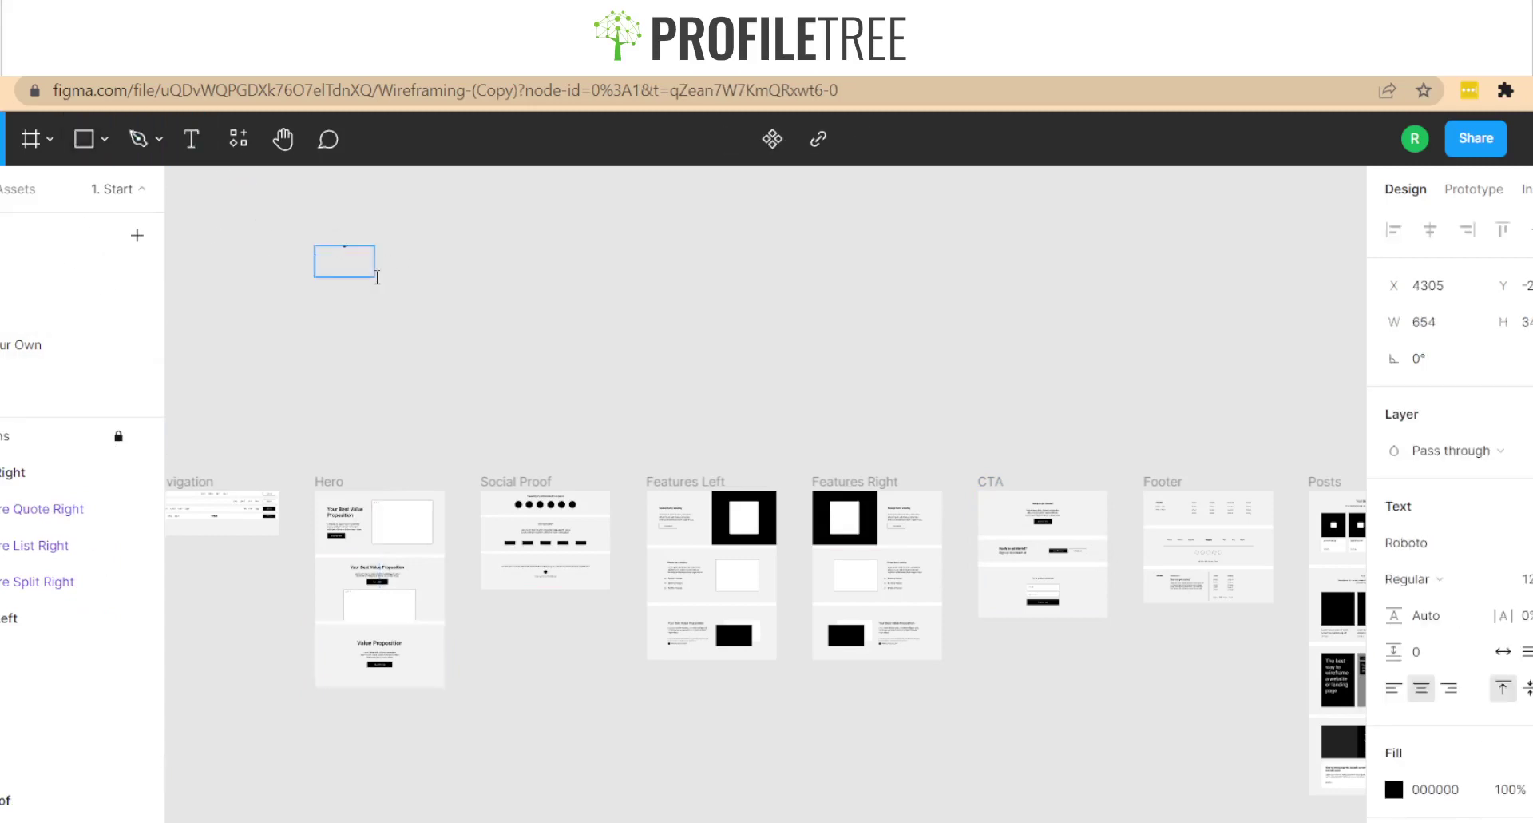
scroll(415, 252, "up", 5)
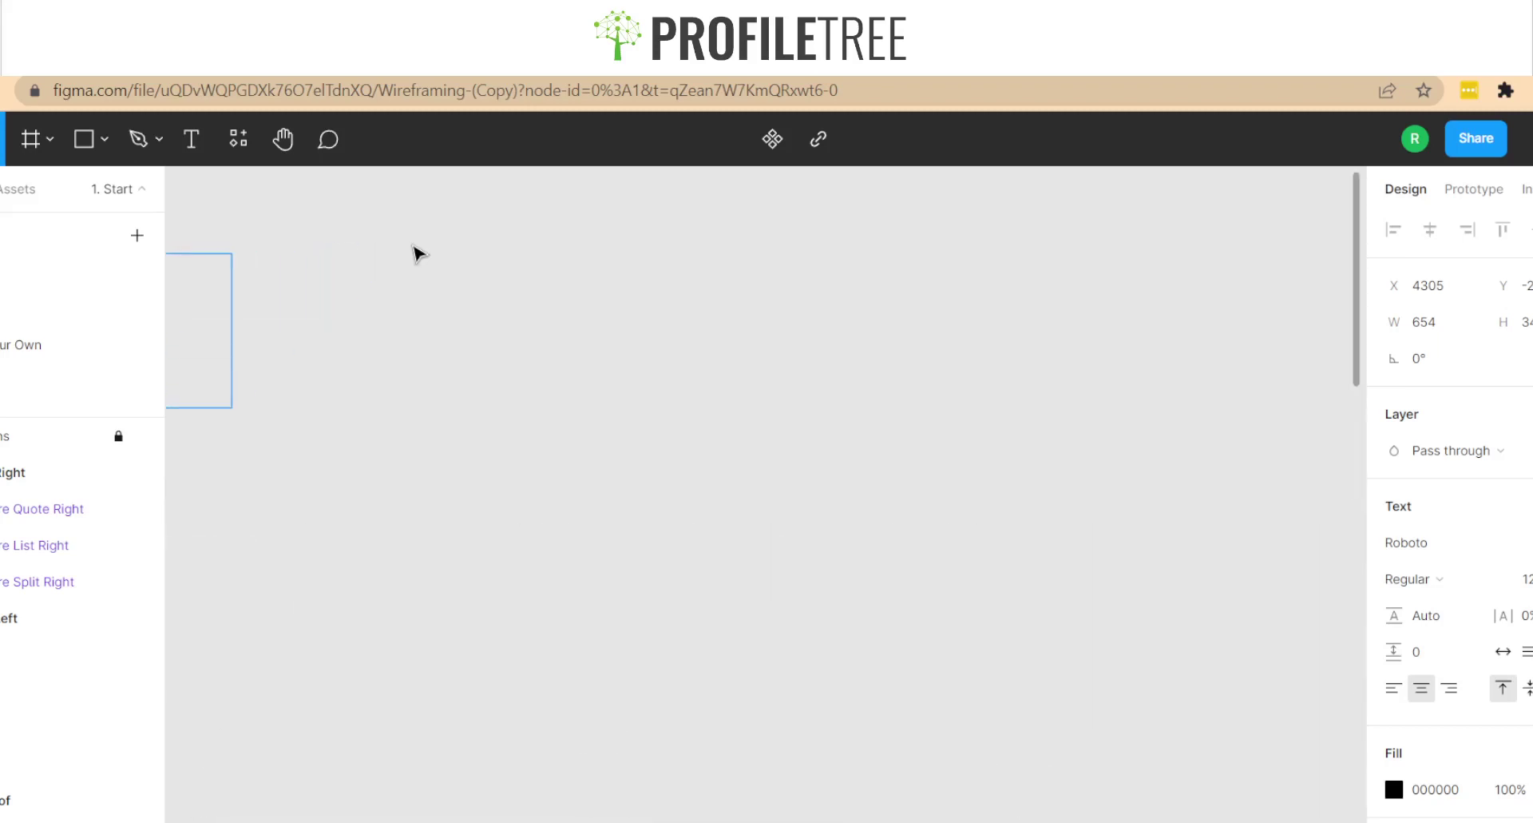
scroll(416, 253, "left", 5)
scroll(414, 275, "right", 1)
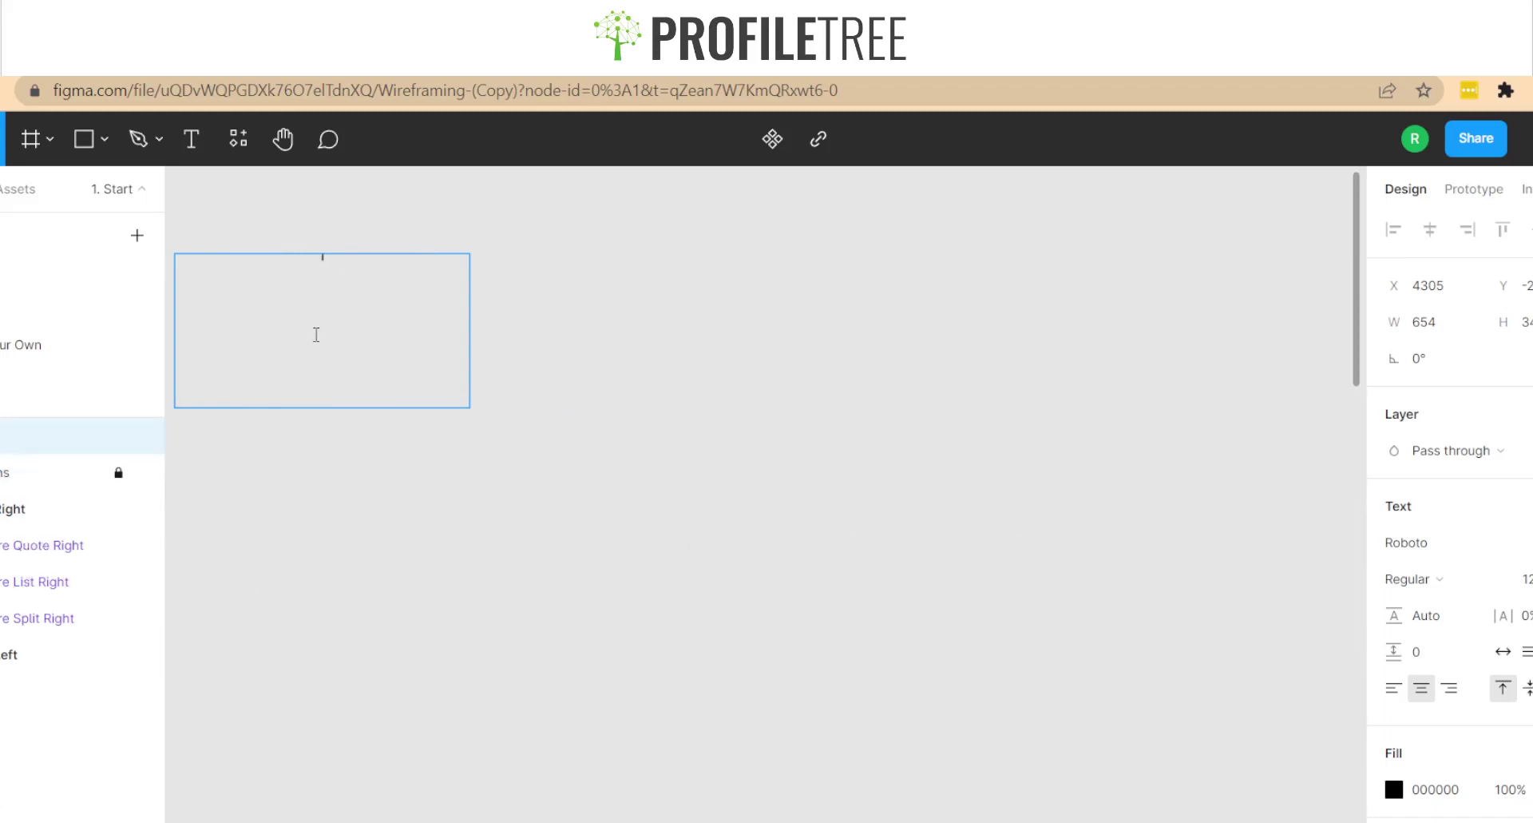
left_click(421, 576)
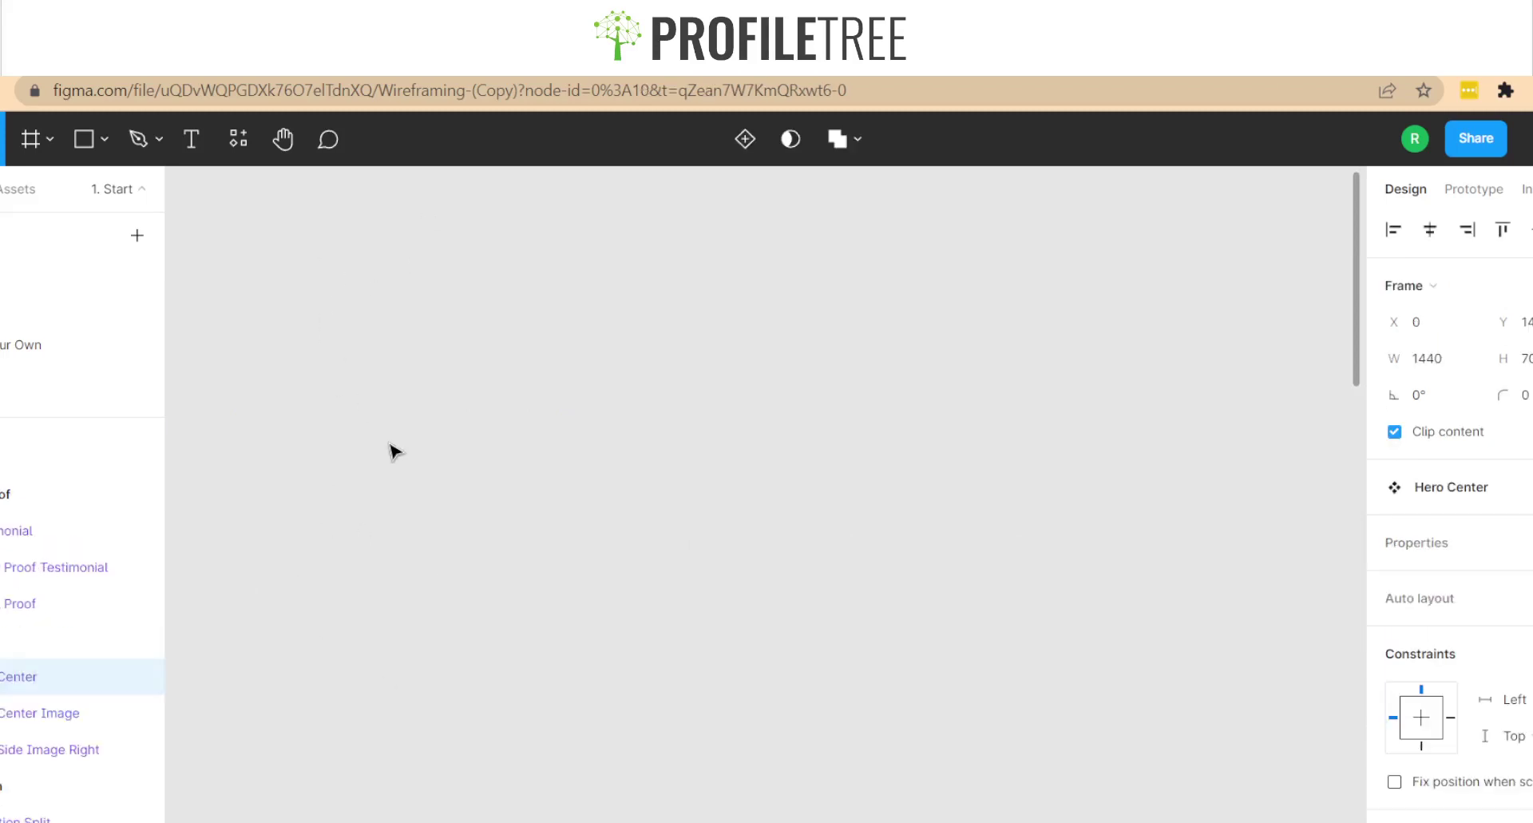
Activate the Text tool and bring all the block frames on the page into one overview
left_click(191, 139)
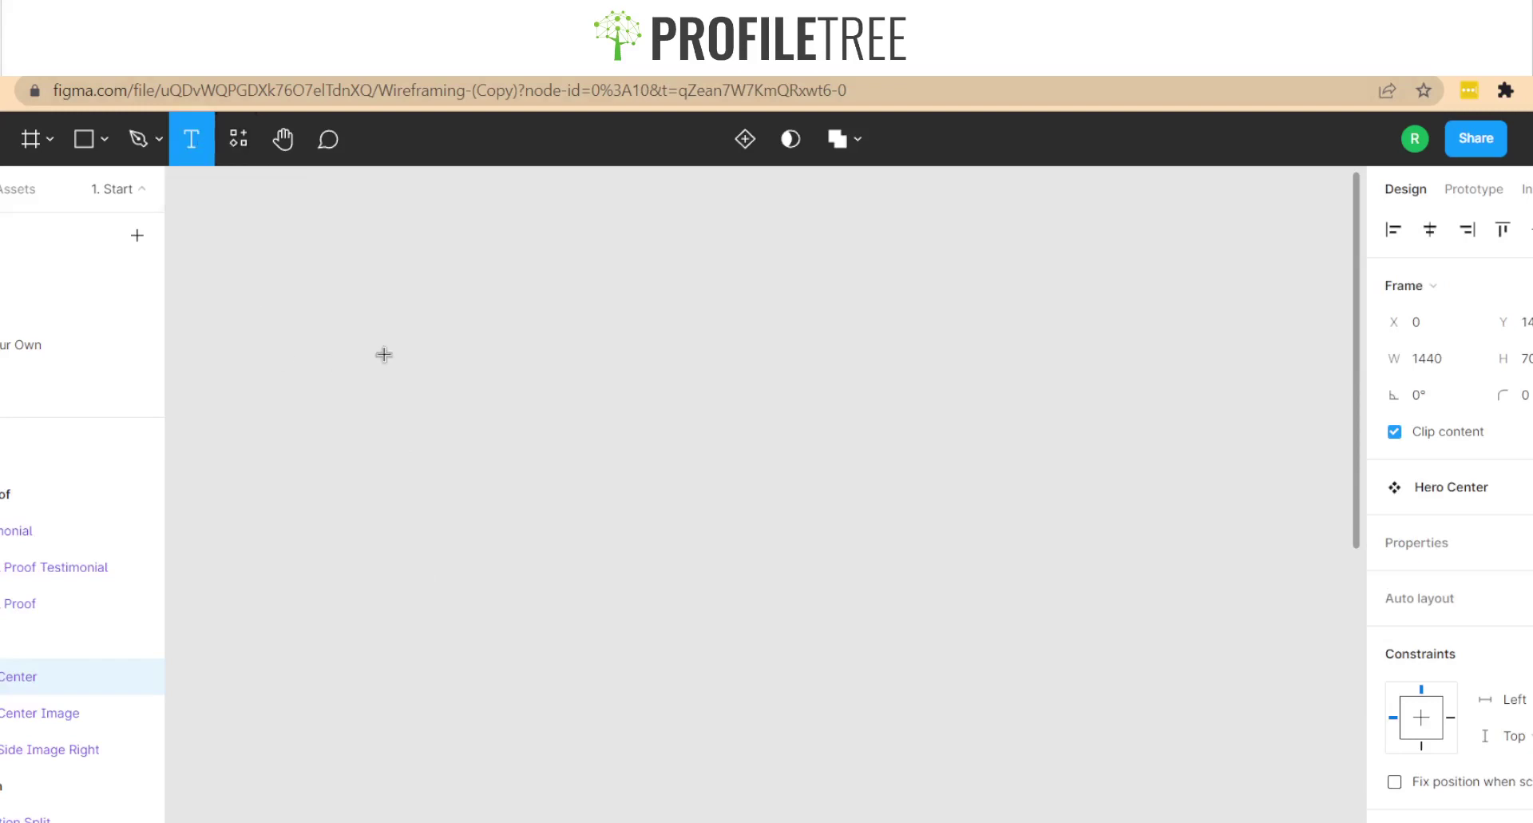
scroll(384, 355, "down", 3)
scroll(384, 355, "down", 3)
scroll(385, 355, "down", 5)
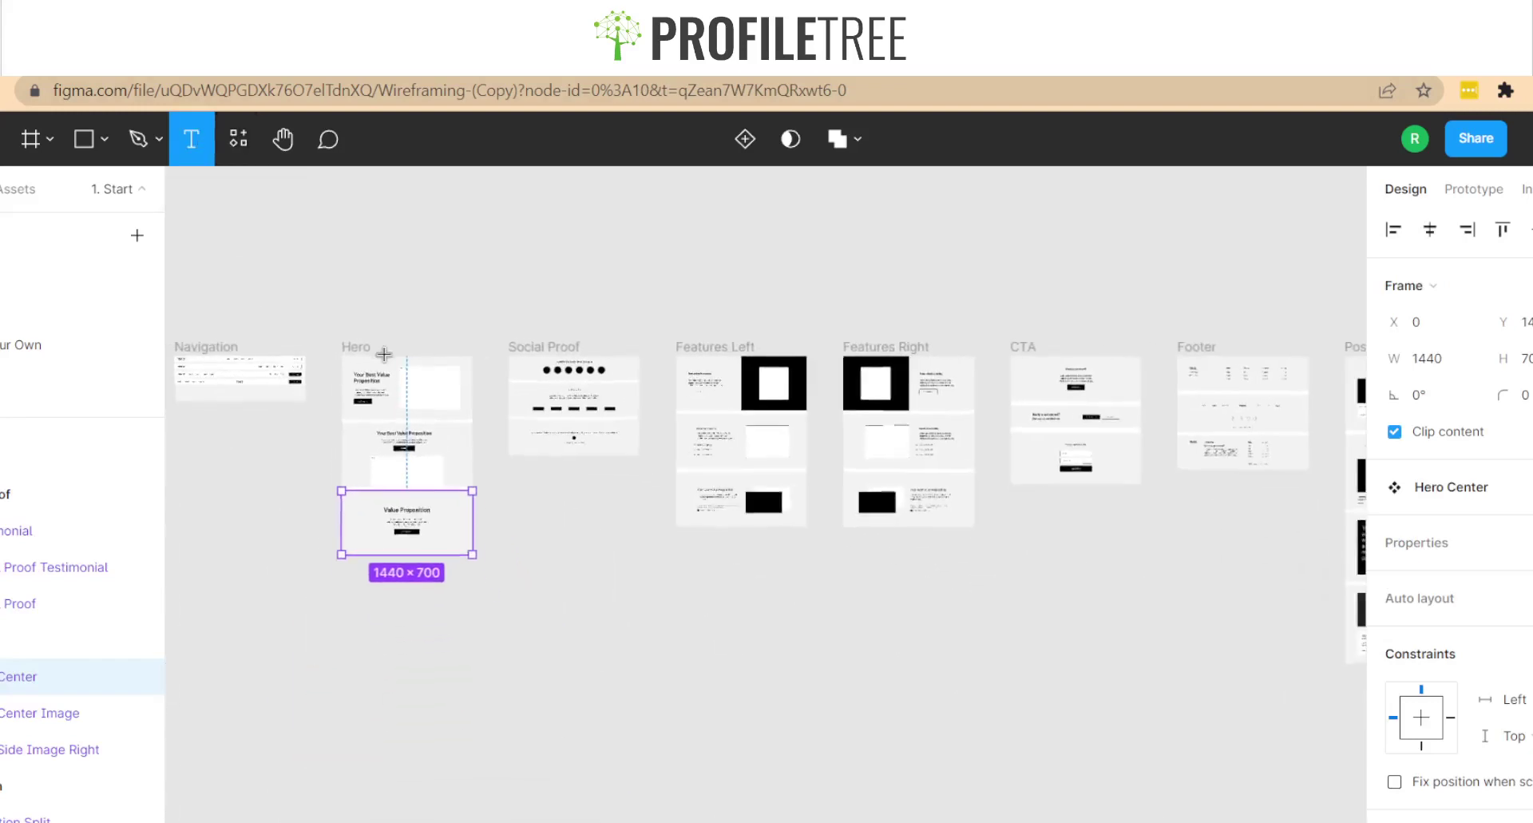
scroll(384, 354, "down", 3)
scroll(384, 353, "left", 3)
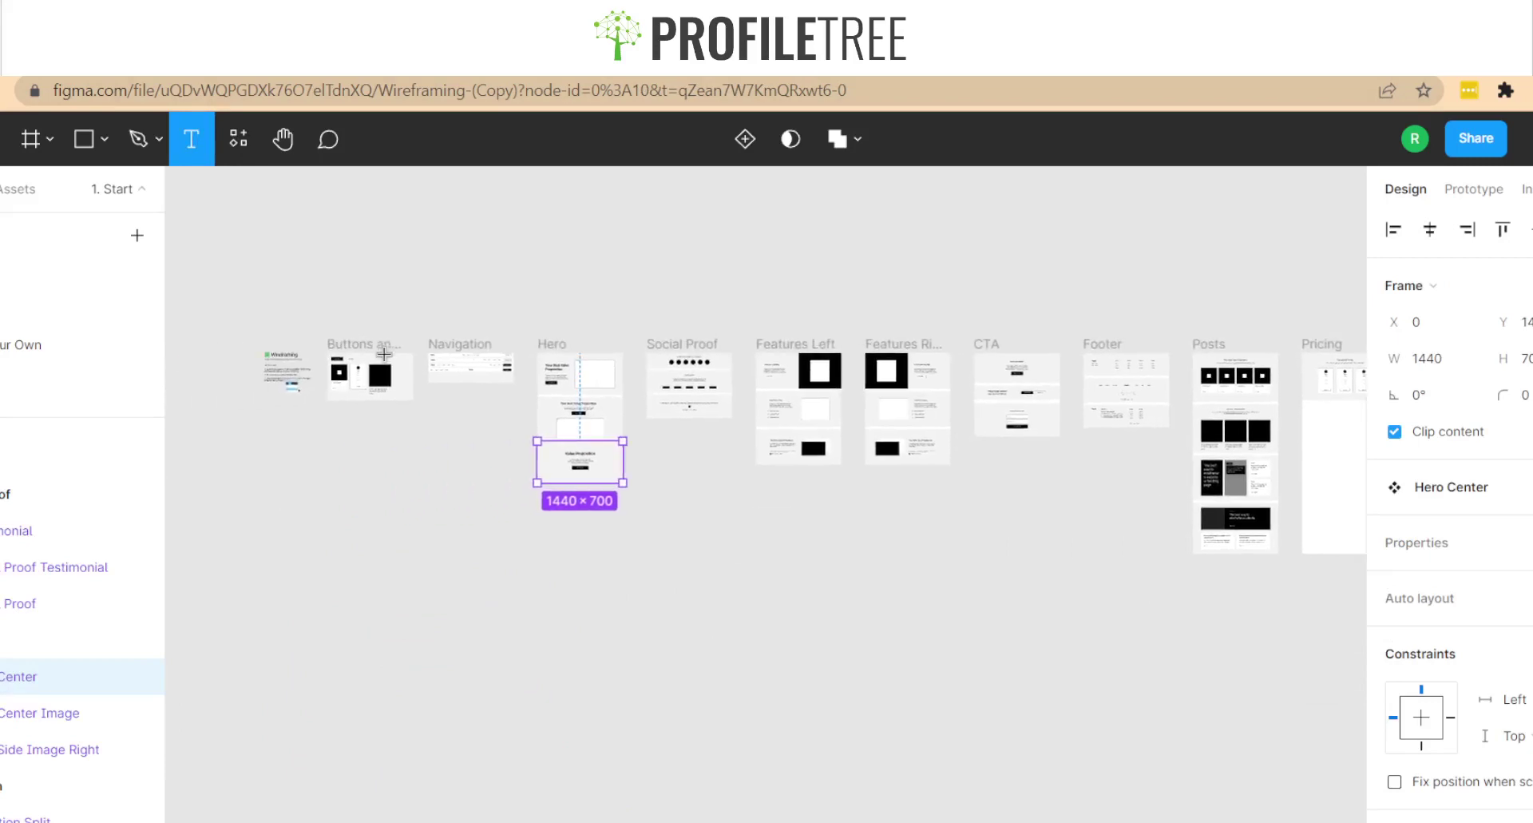
scroll(384, 354, "right", 1)
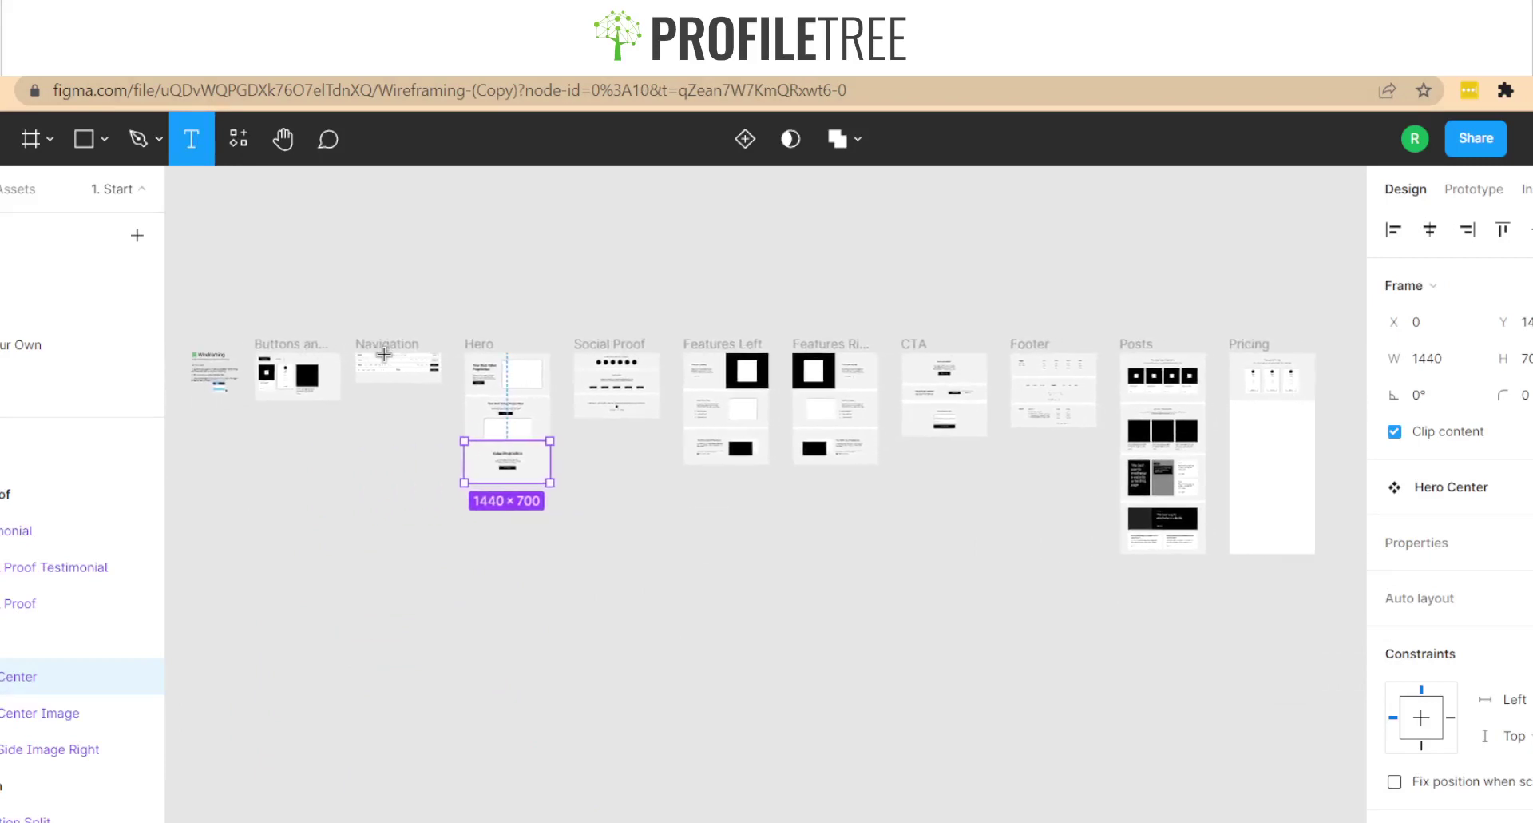
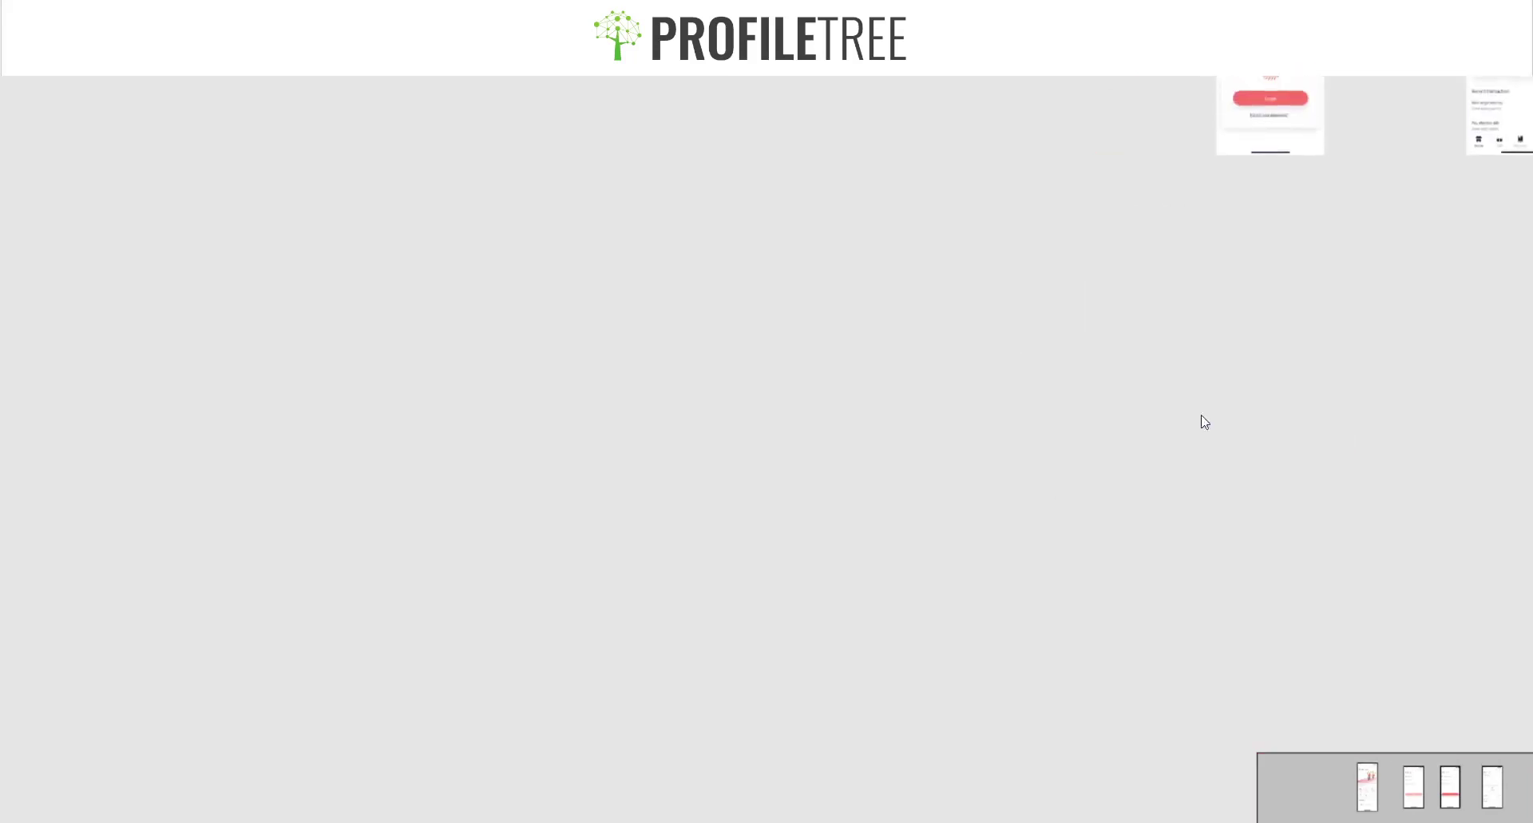
Examine the mobile app flowchart, following the link-a-bank-card and recharge-money paths from the Home screen
scroll(1313, 281, "up", 5)
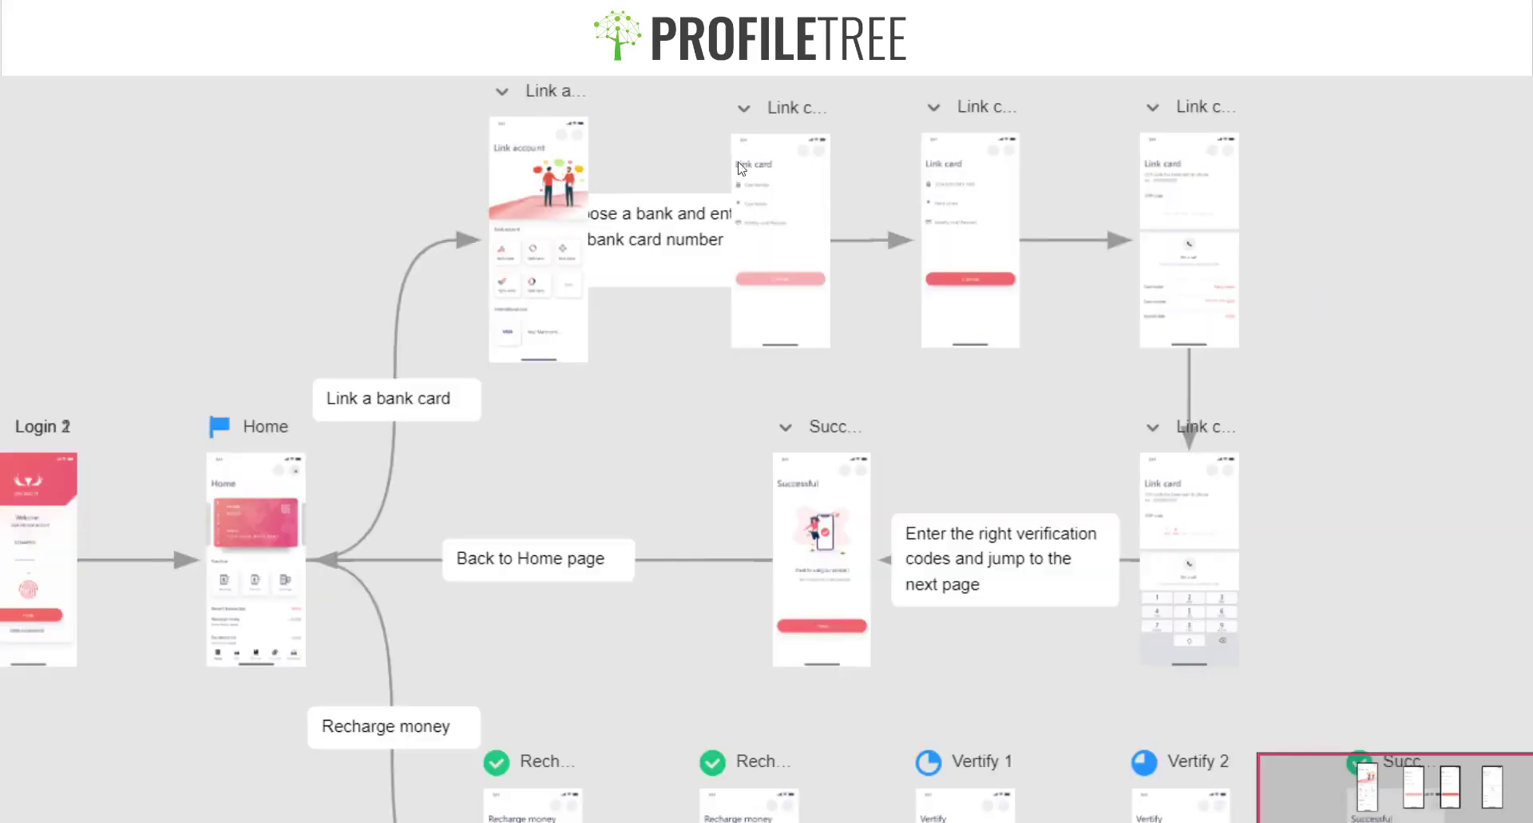
scroll(655, 387, "down", 1)
scroll(655, 387, "up", 2)
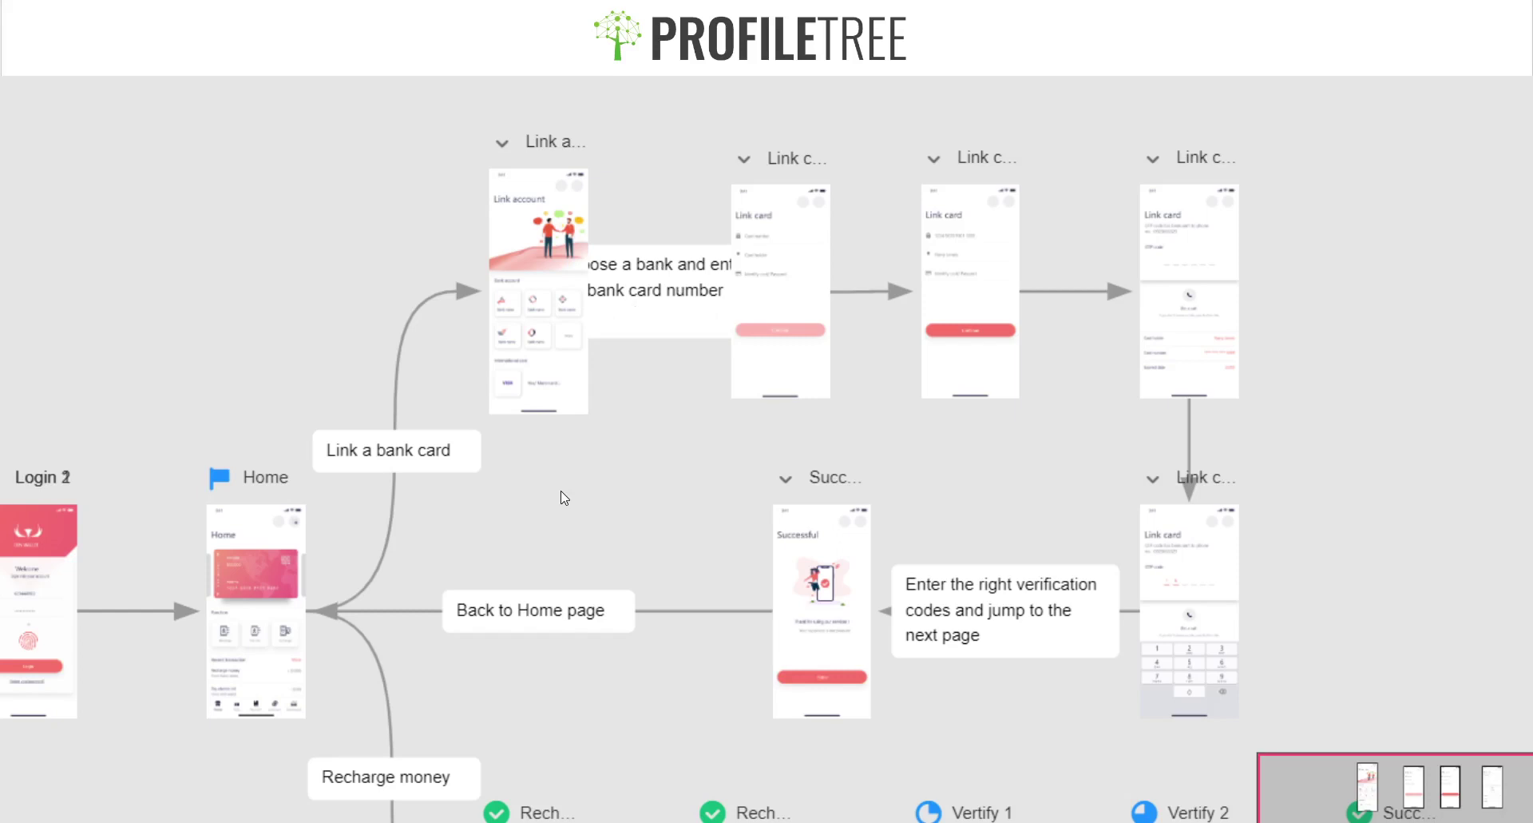
scroll(564, 498, "down", 5)
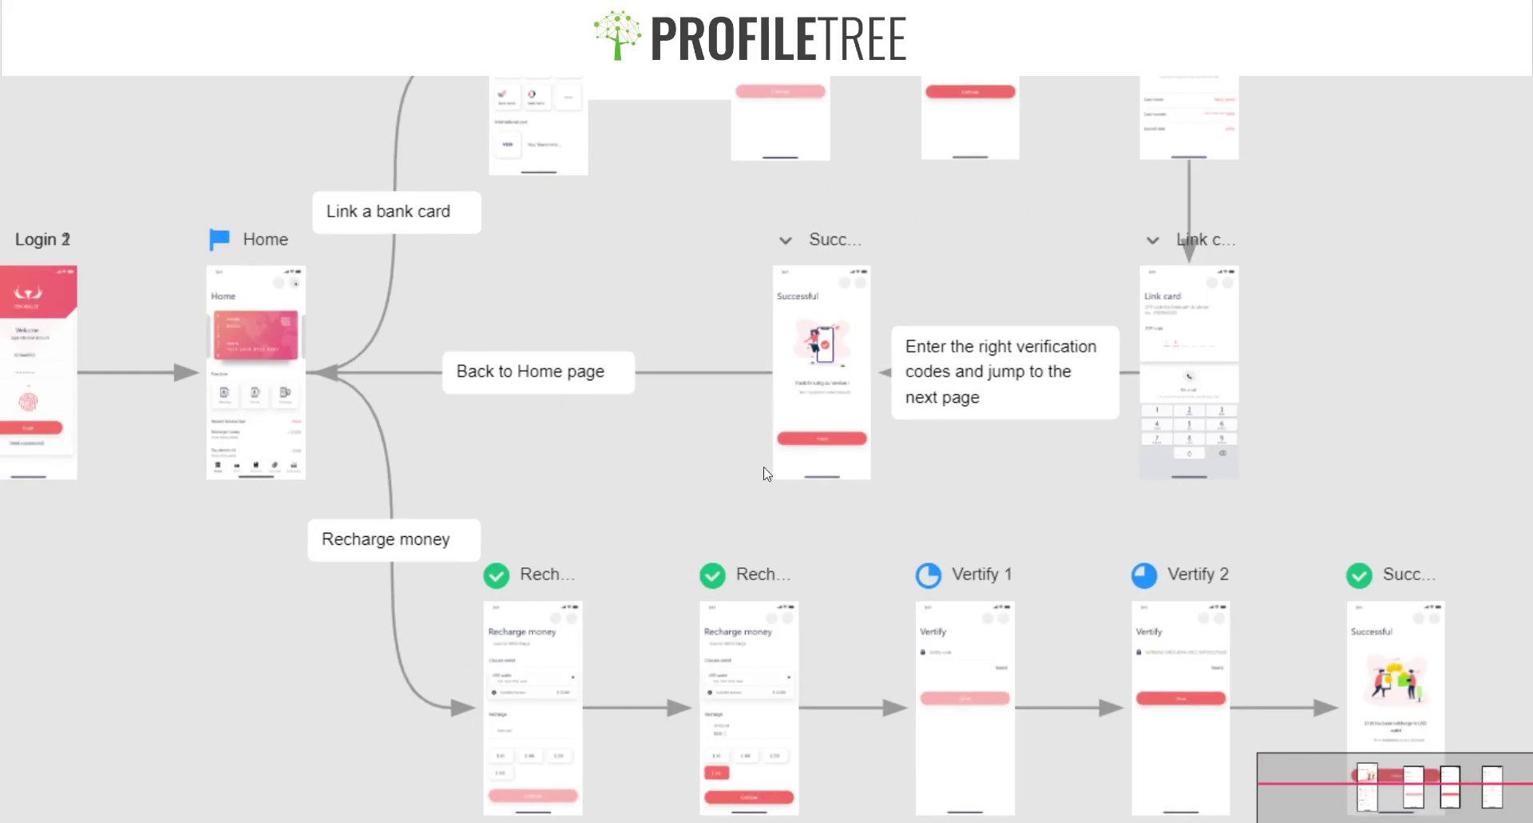
scroll(659, 528, "down", 3)
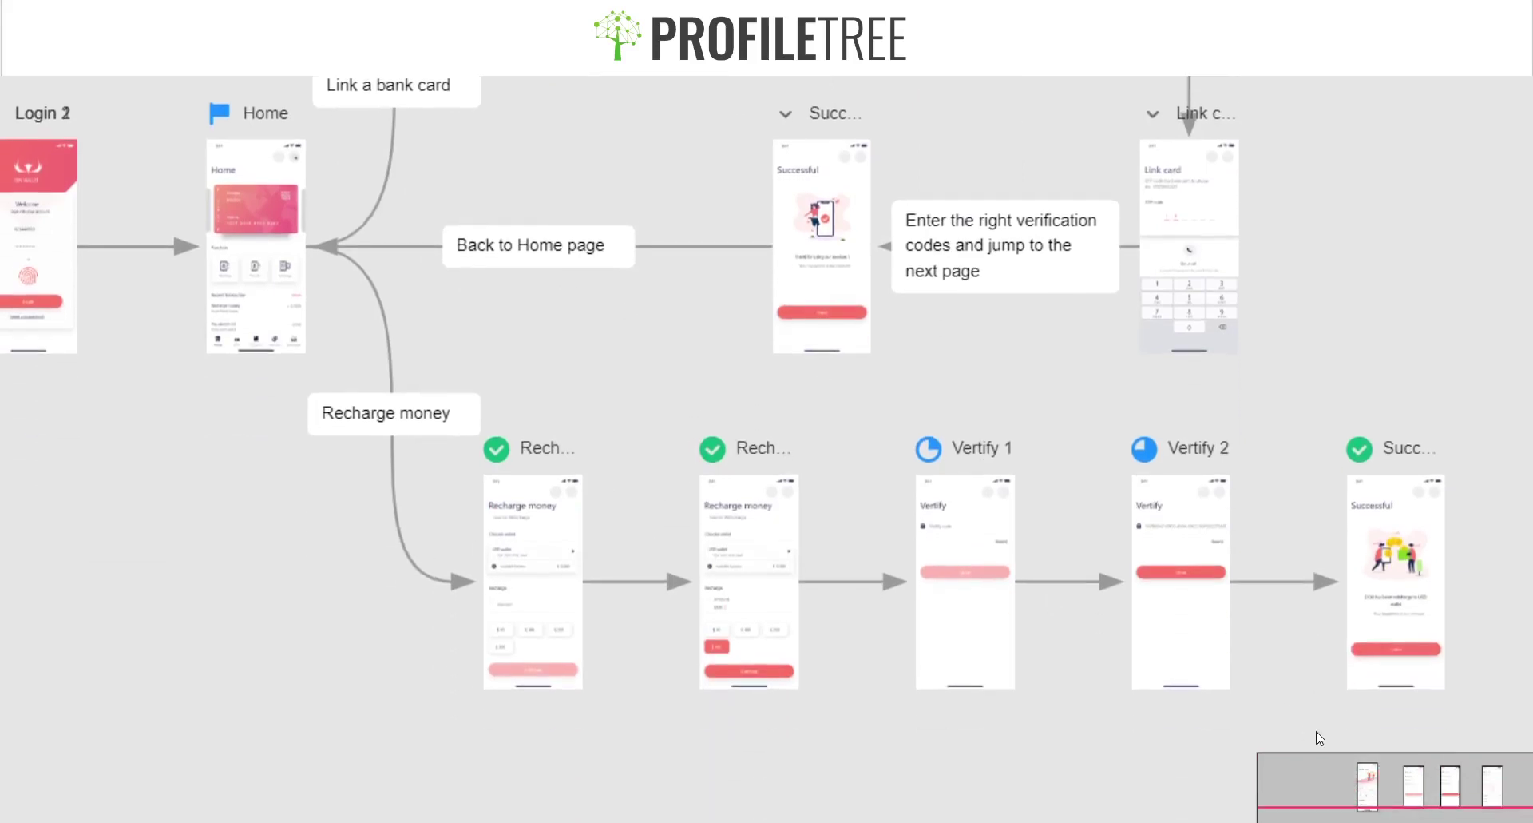
left_click(1360, 788)
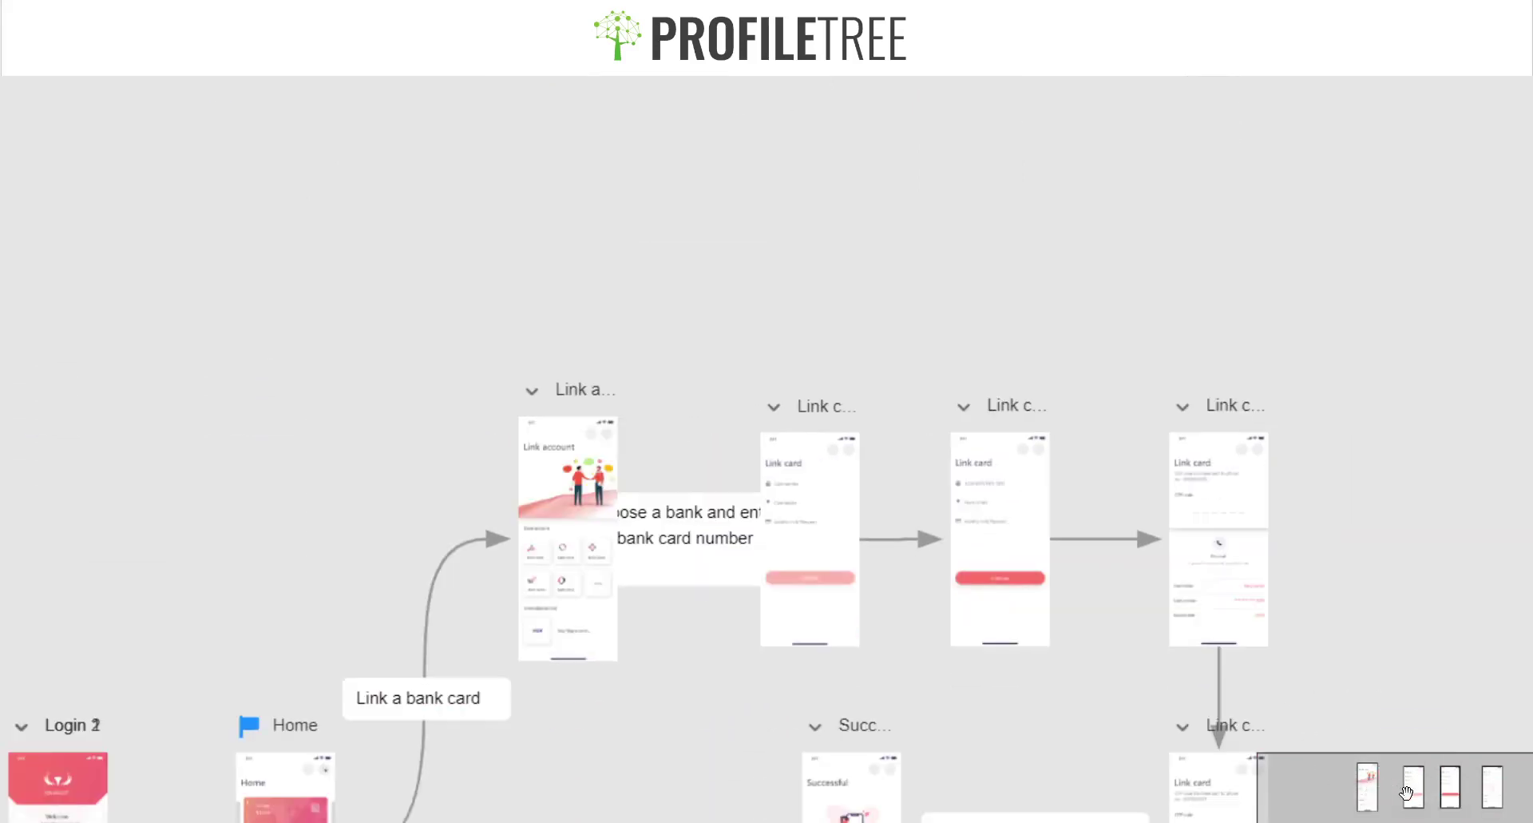
Examine the mobile app flowchart from the Login screen through the link-a-bank-card loop and down to the recharge-money path
left_click_drag(1444, 789, 1364, 821)
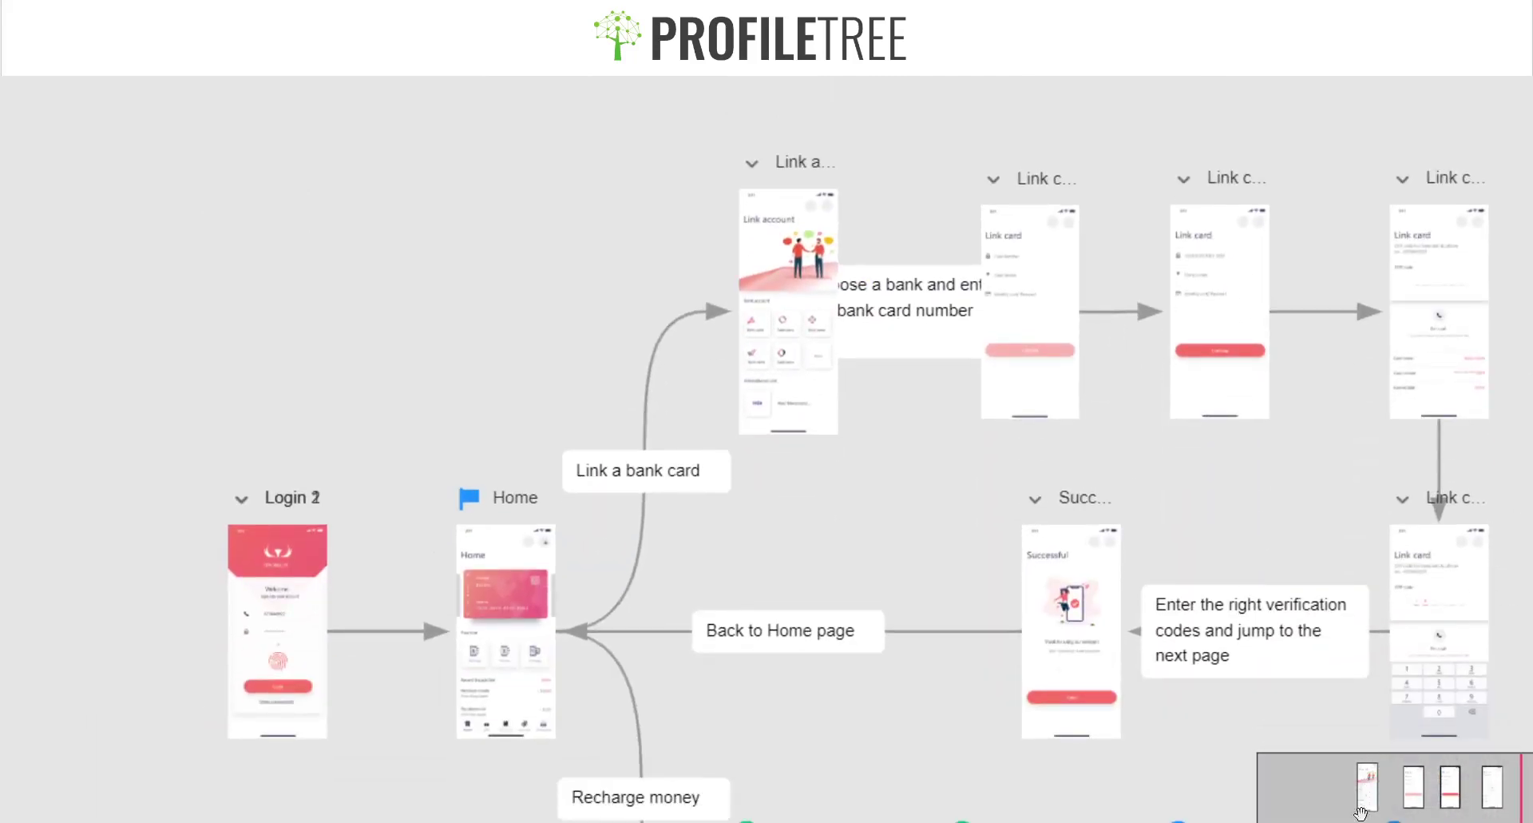
left_click_drag(1345, 770, 1355, 798)
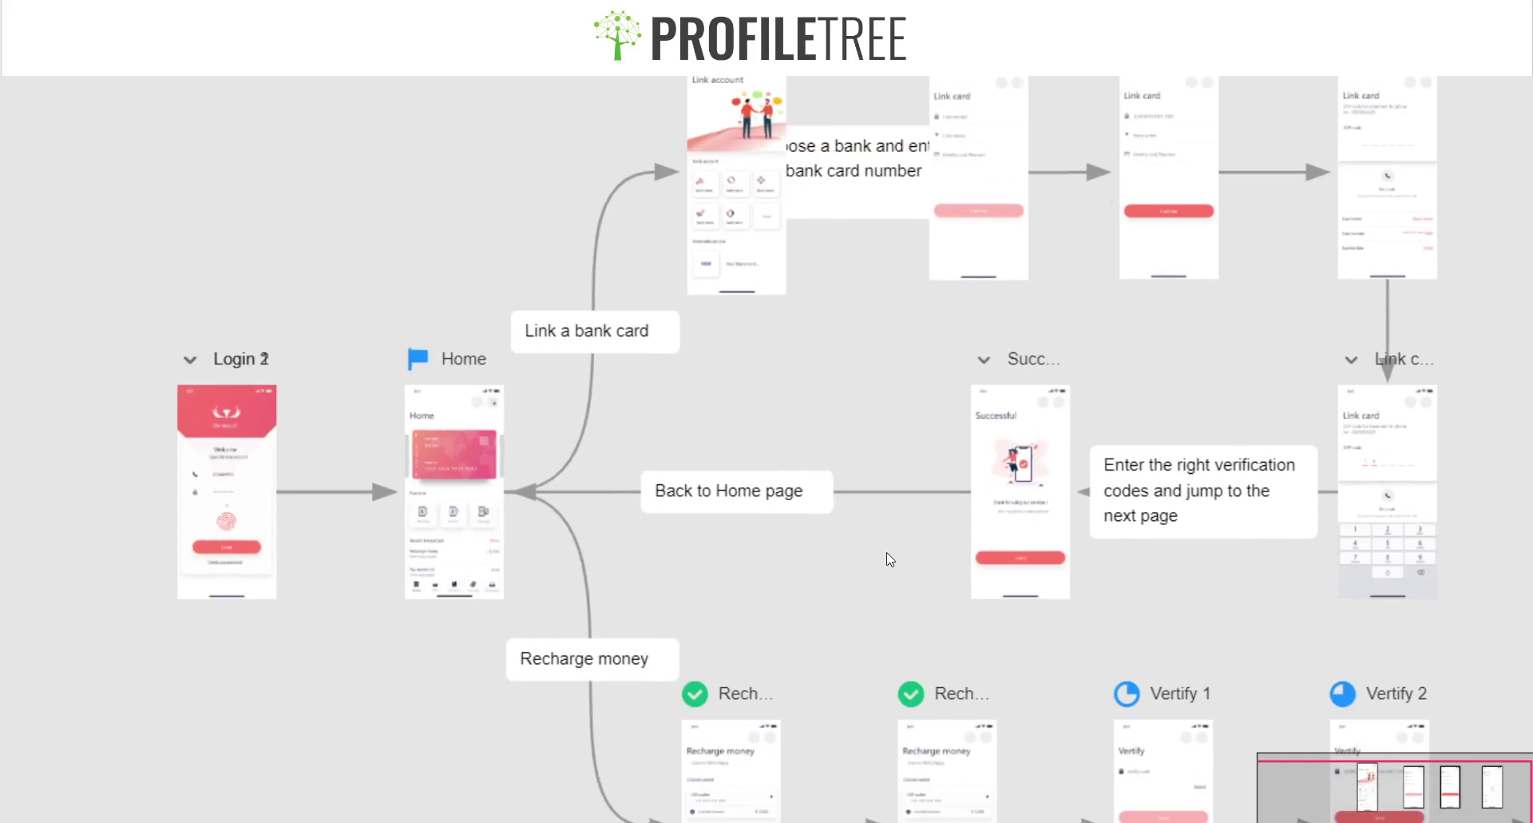
scroll(773, 496, "down", 5)
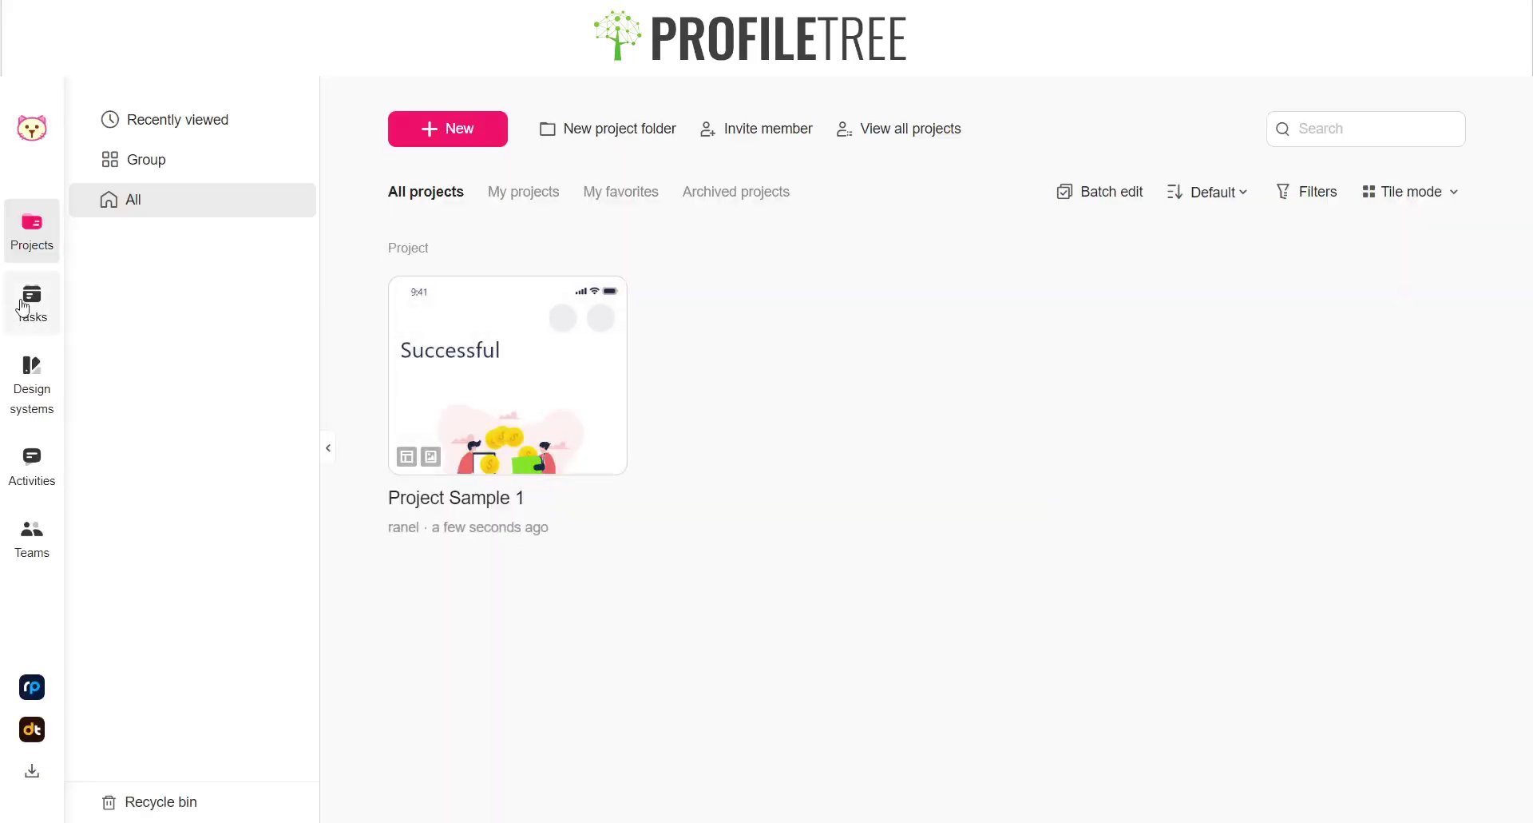
Look at the workspace's task list and its grouped projects
left_click(24, 308)
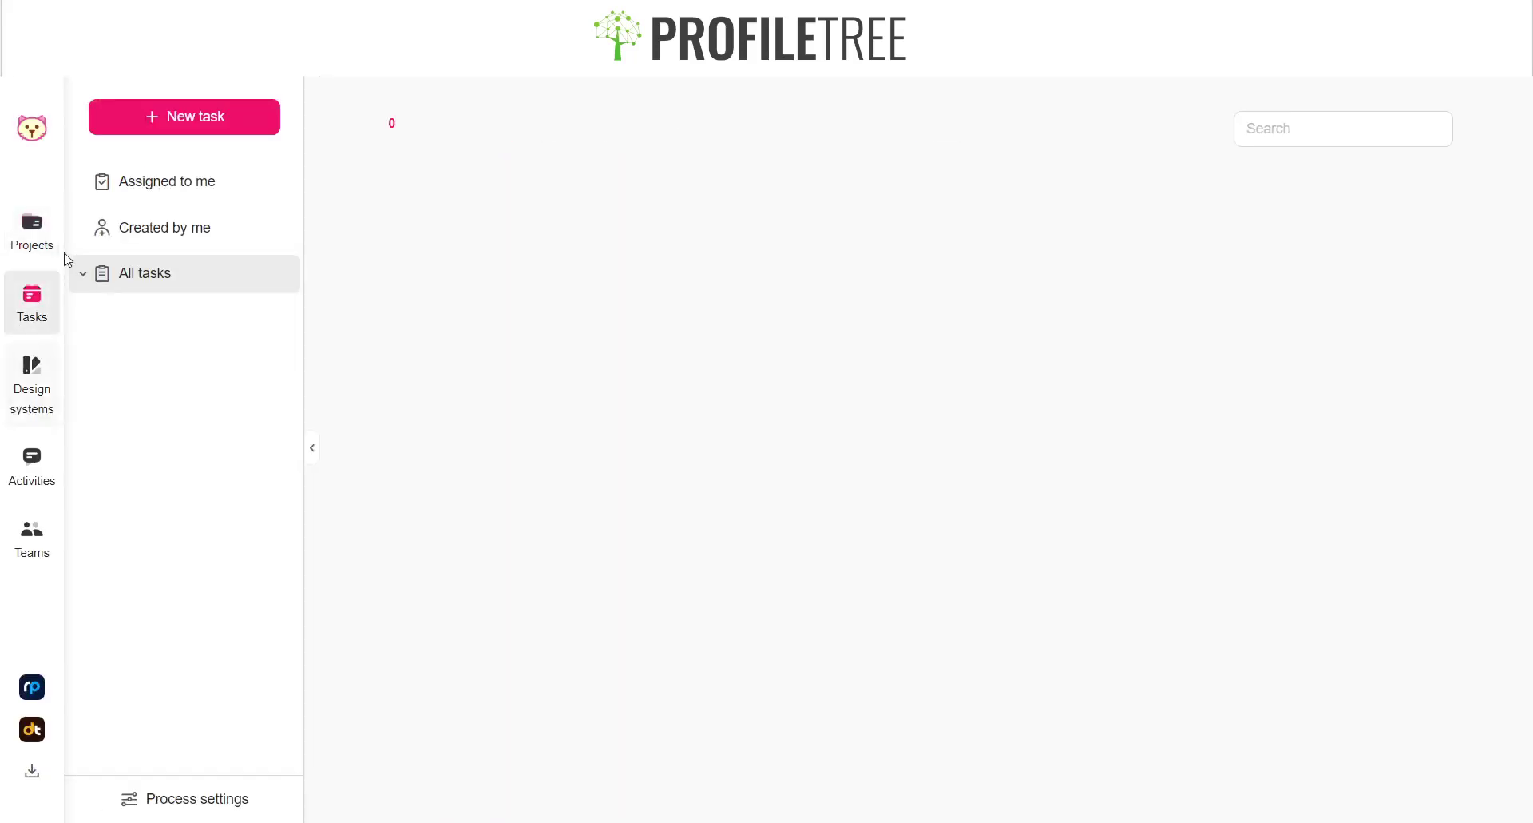
left_click(19, 257)
left_click(152, 160)
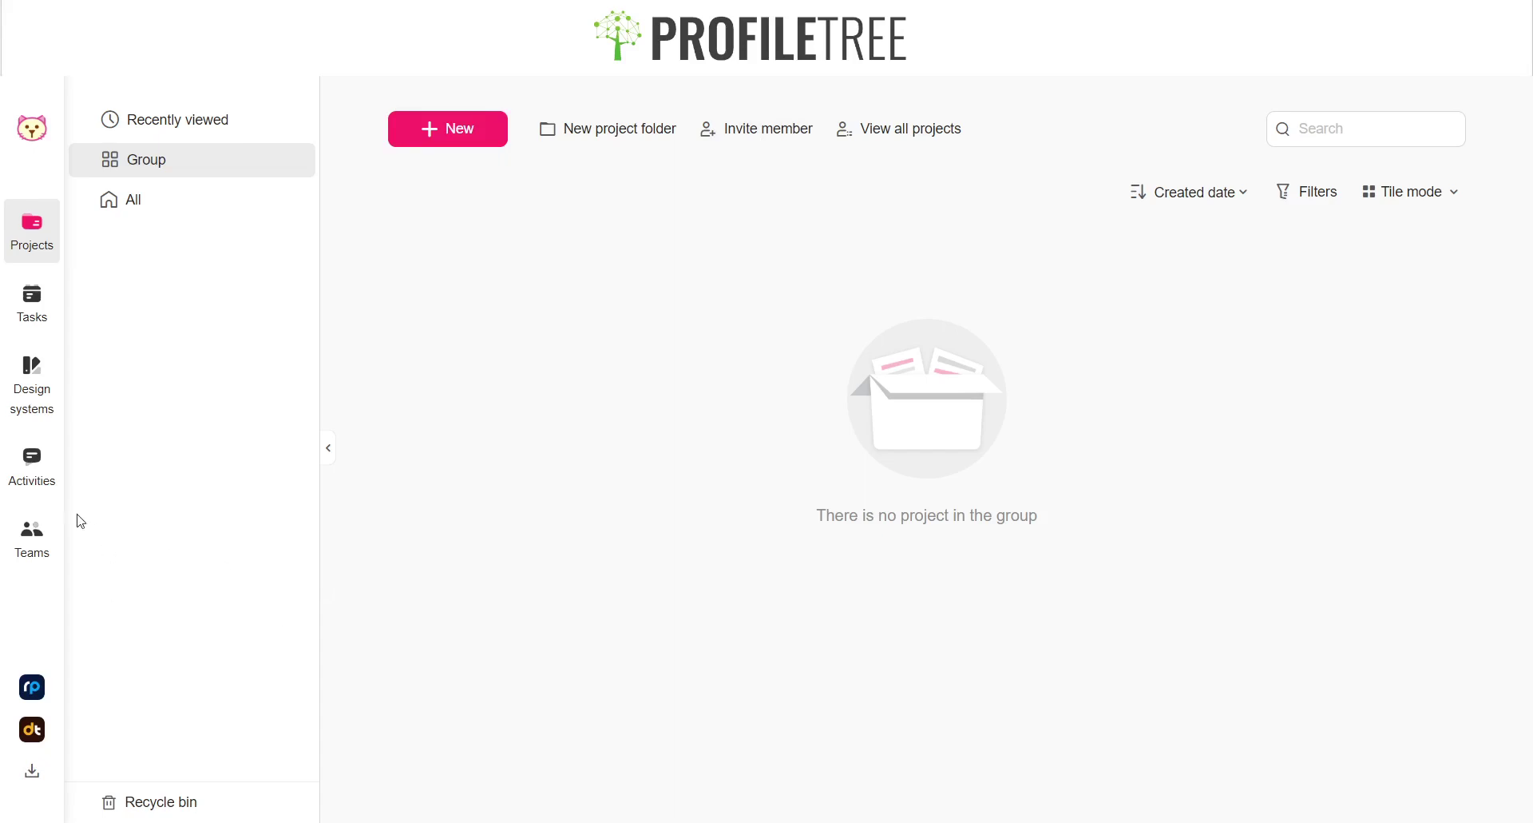
Look at the team preferences and the activity feed, and return to the grouped projects
left_click(38, 529)
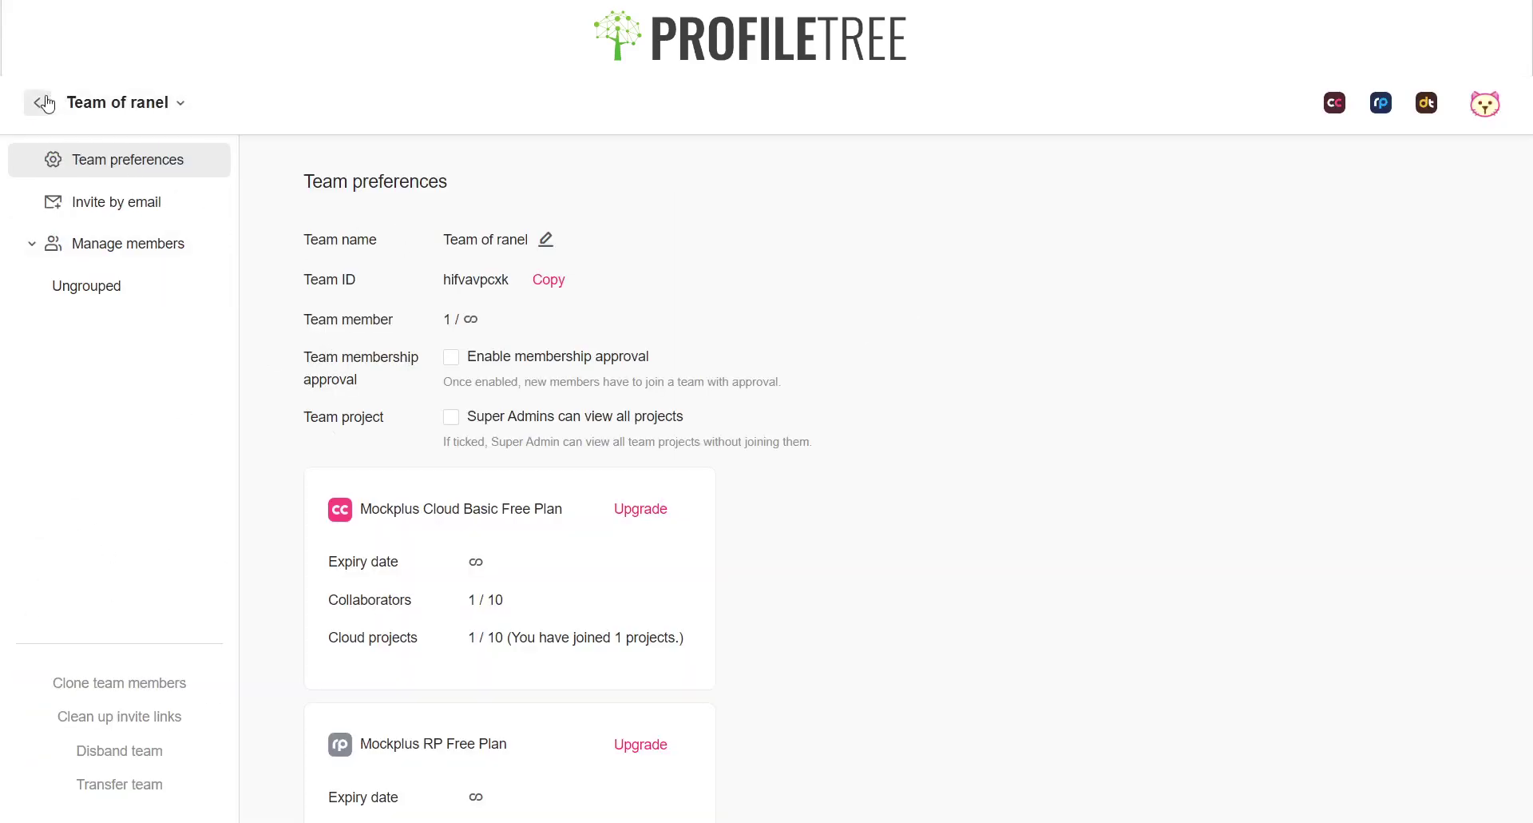
left_click(41, 102)
left_click(44, 471)
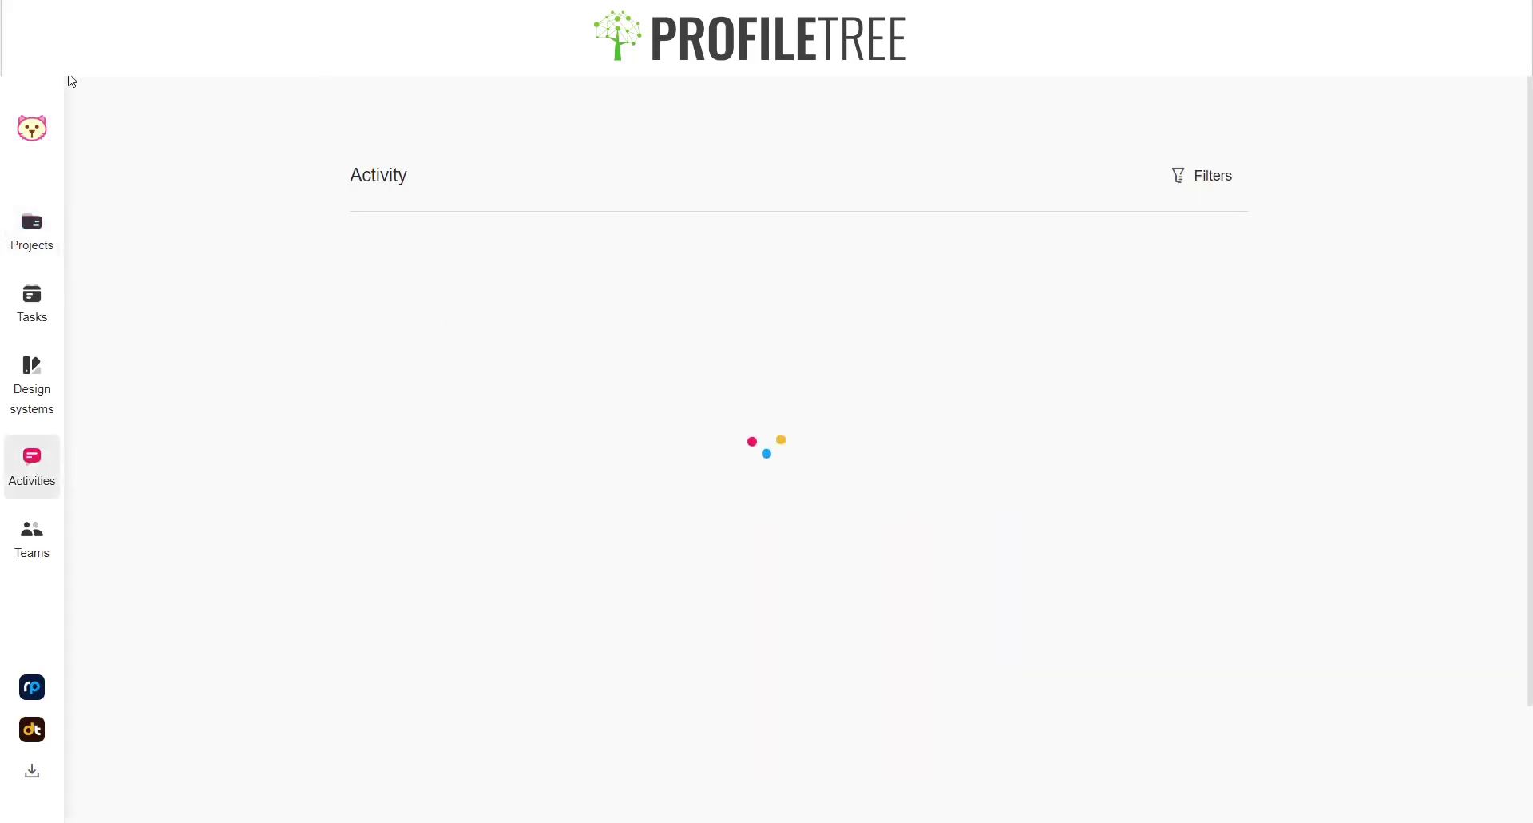
left_click(32, 128)
left_click(17, 59)
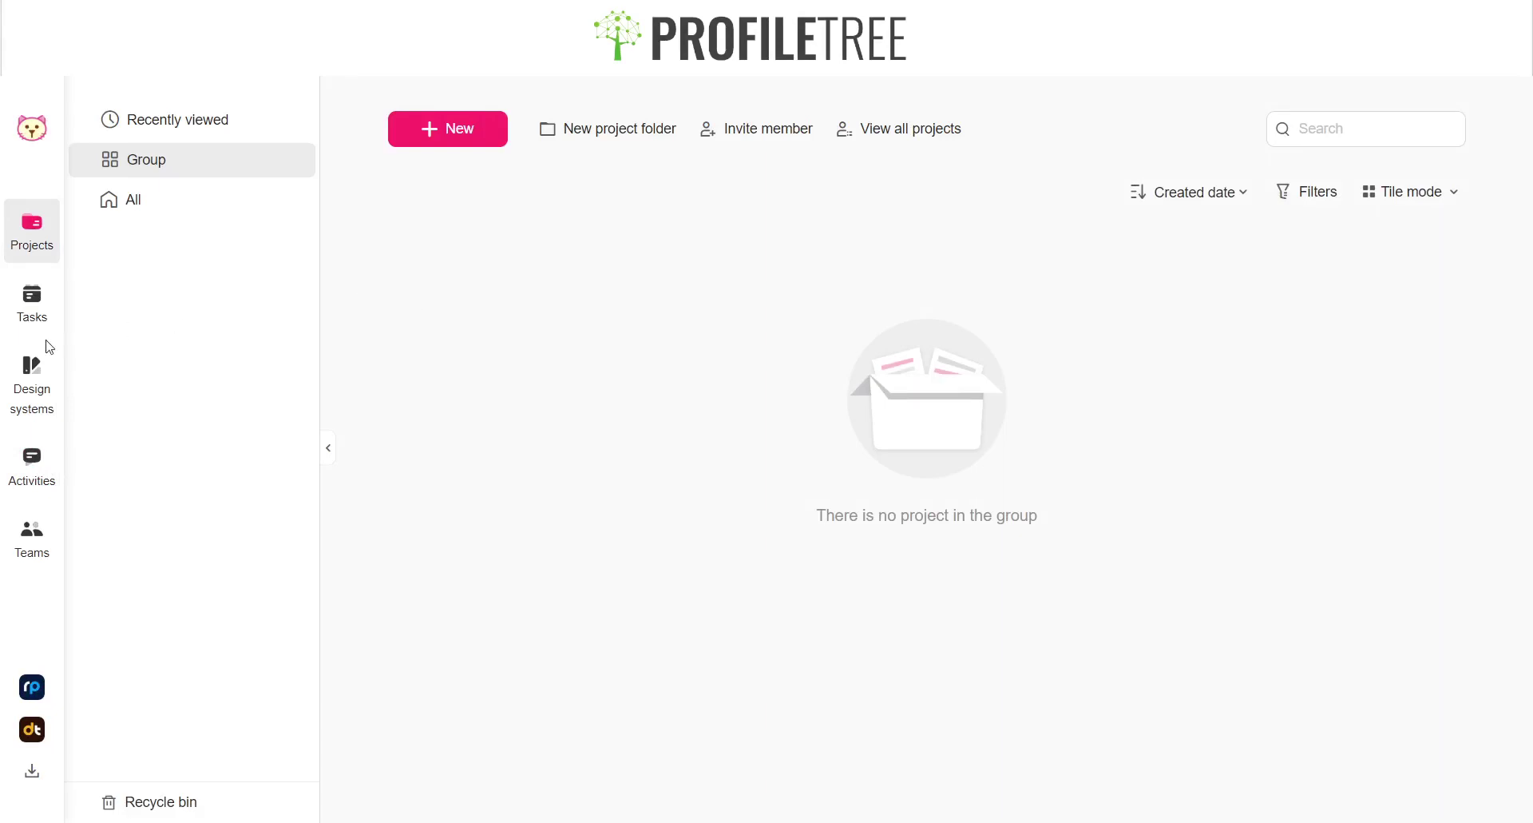
View the list of all tasks once more and return to the list of all projects
left_click(28, 323)
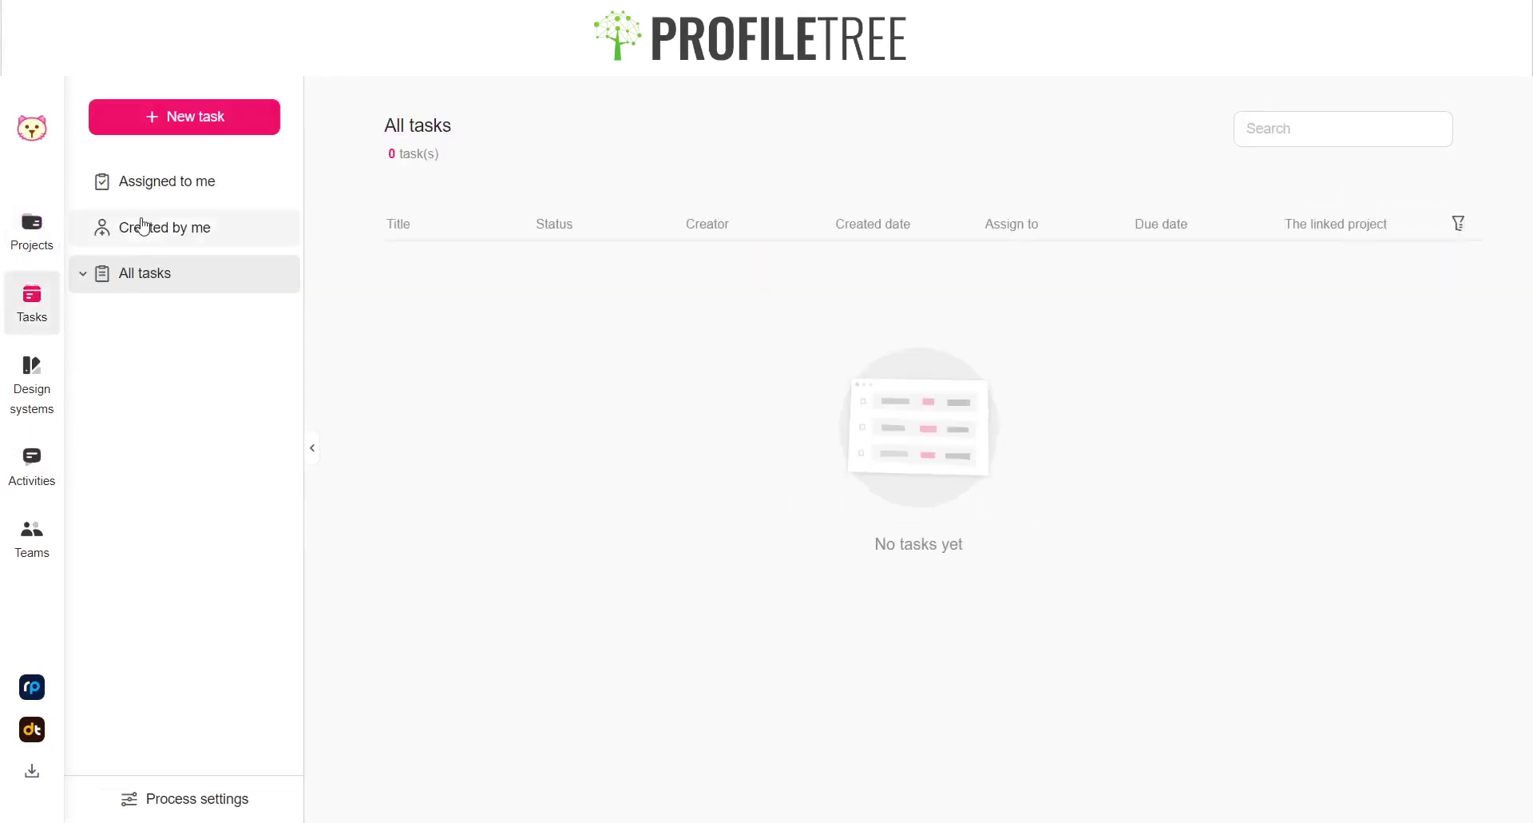
left_click(34, 238)
left_click(179, 203)
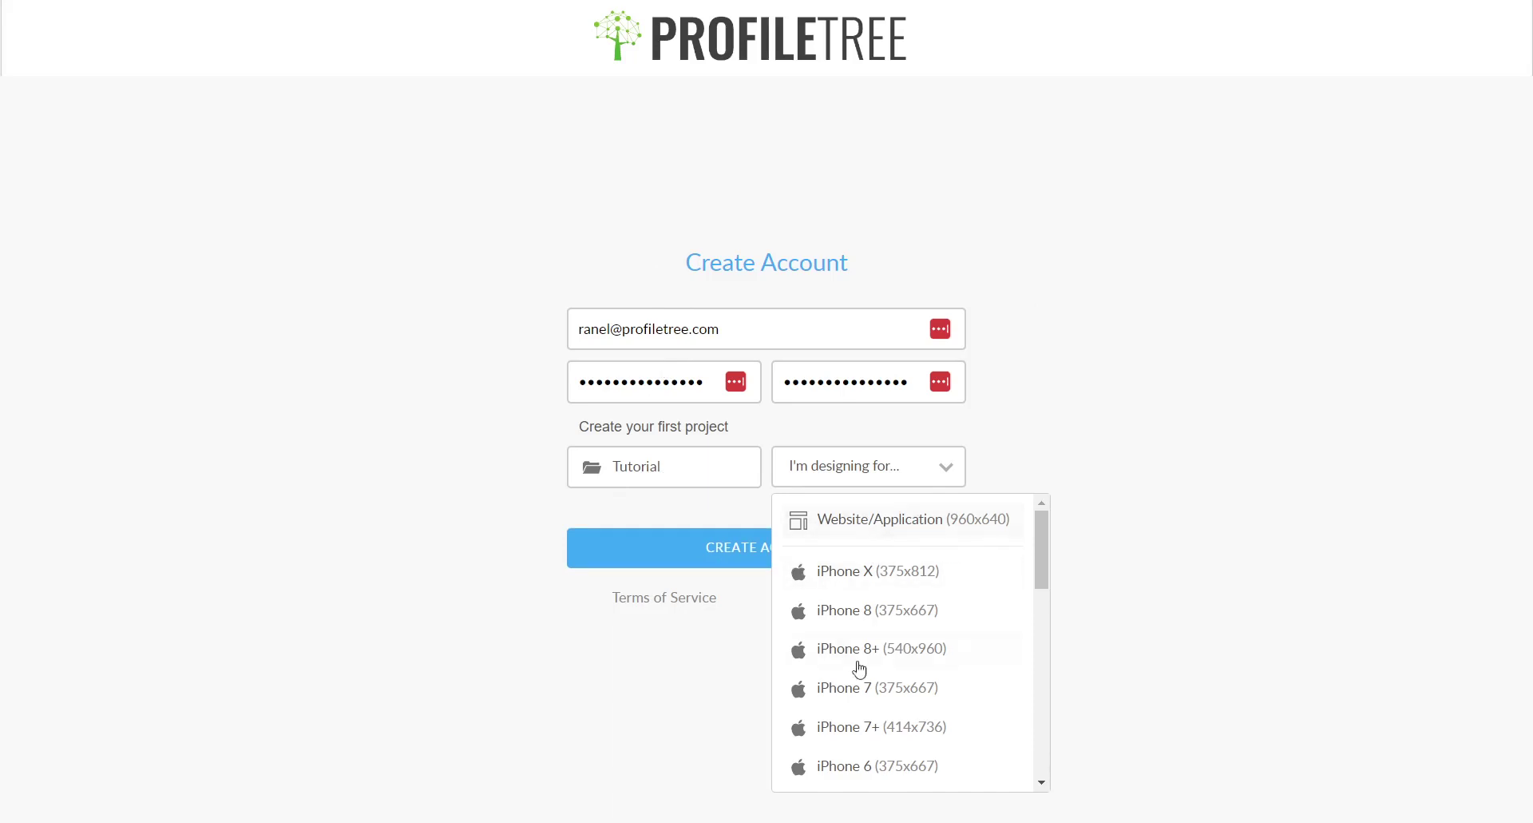
In Fluid UI's sign-up form, set the Tutorial project to Website/Application (960x640), create the account and dismiss the password-saving offer
scroll(875, 665, "down", 2)
scroll(875, 664, "down", 4)
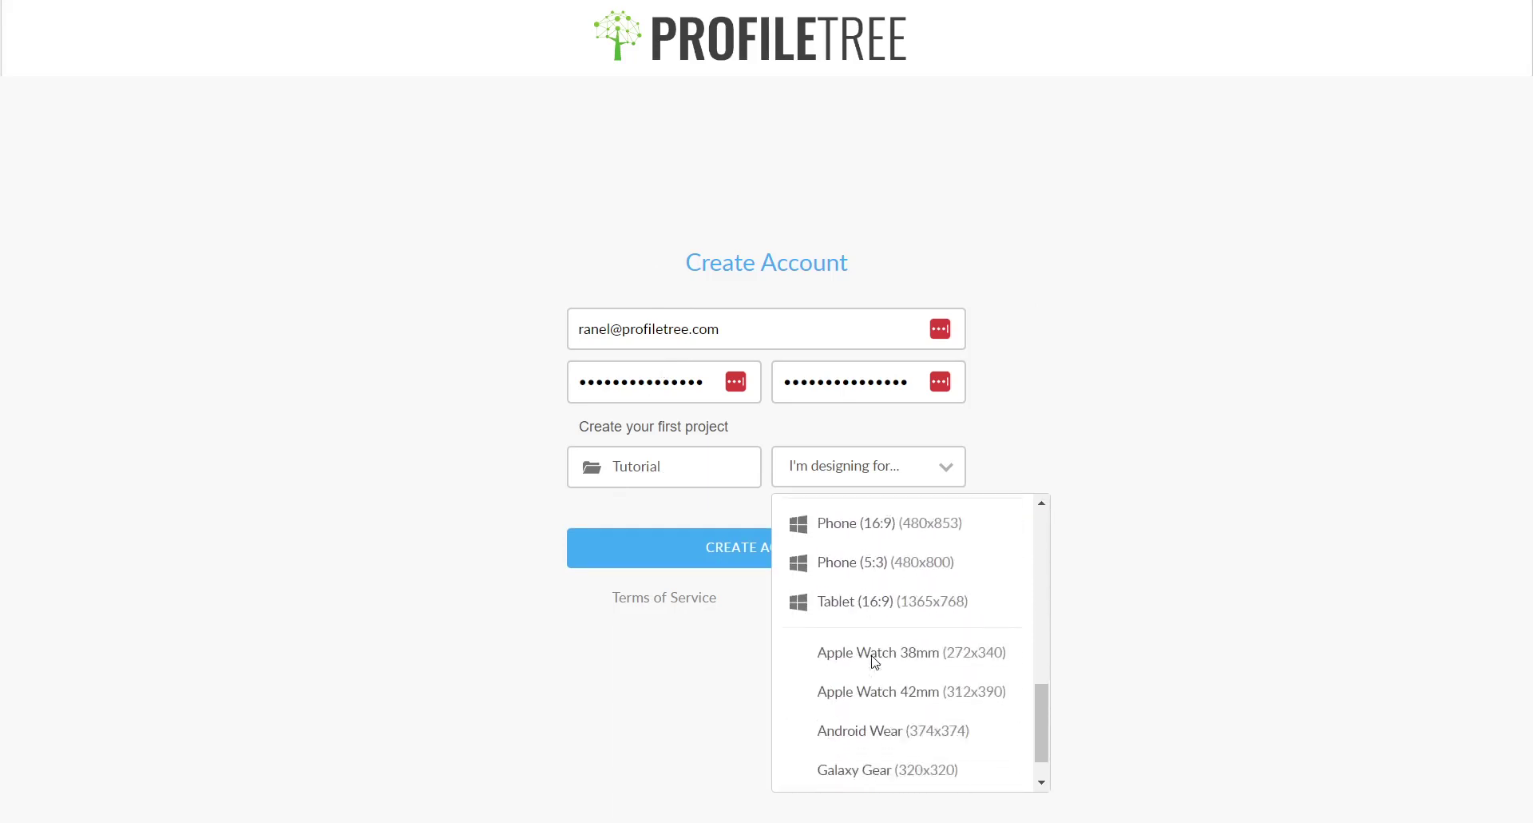
scroll(875, 665, "up", 6)
scroll(874, 664, "down", 1)
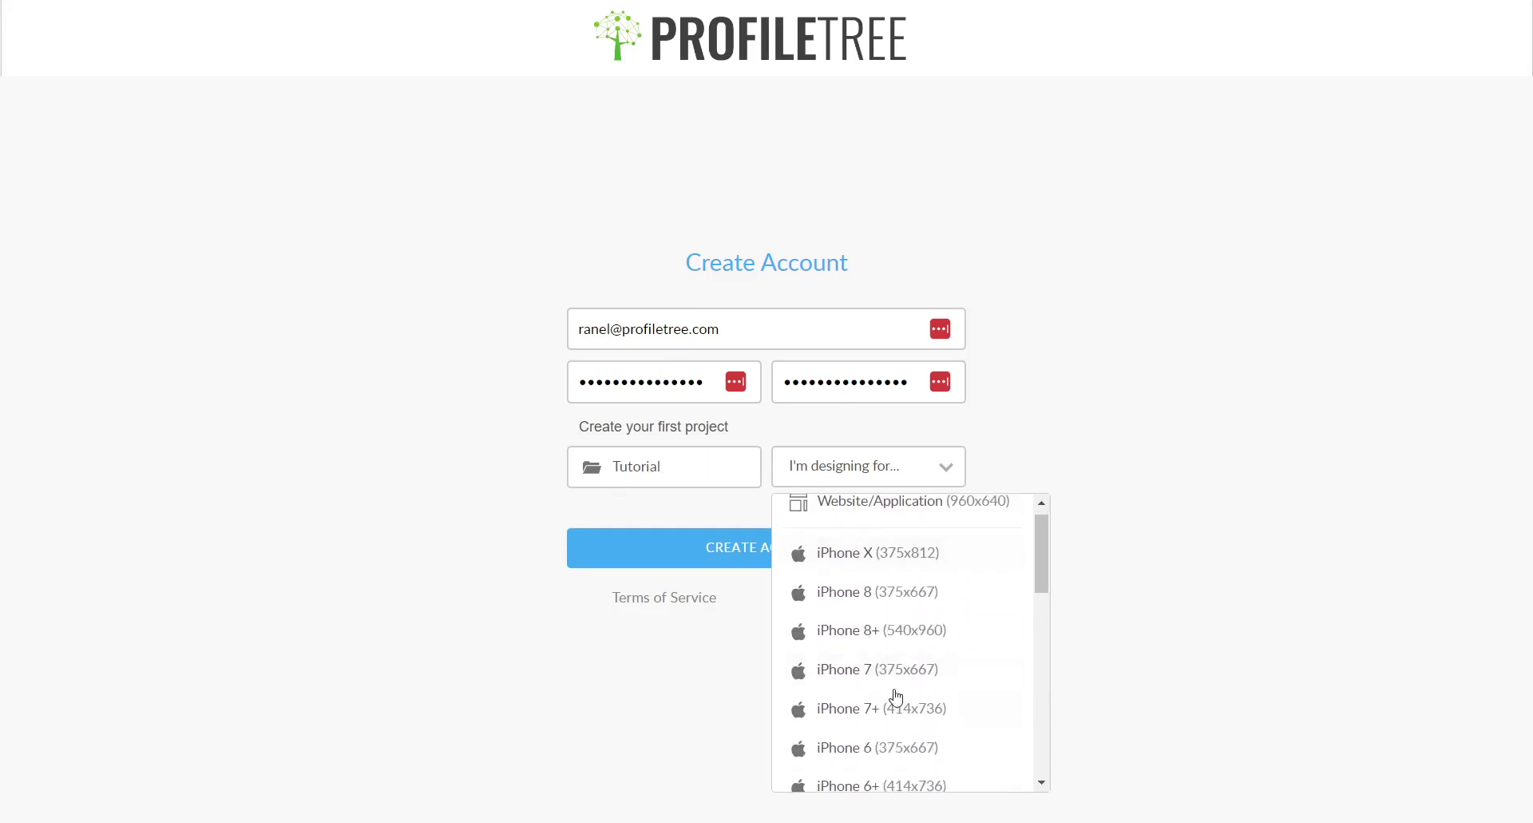
scroll(887, 591, "up", 1)
left_click(835, 521)
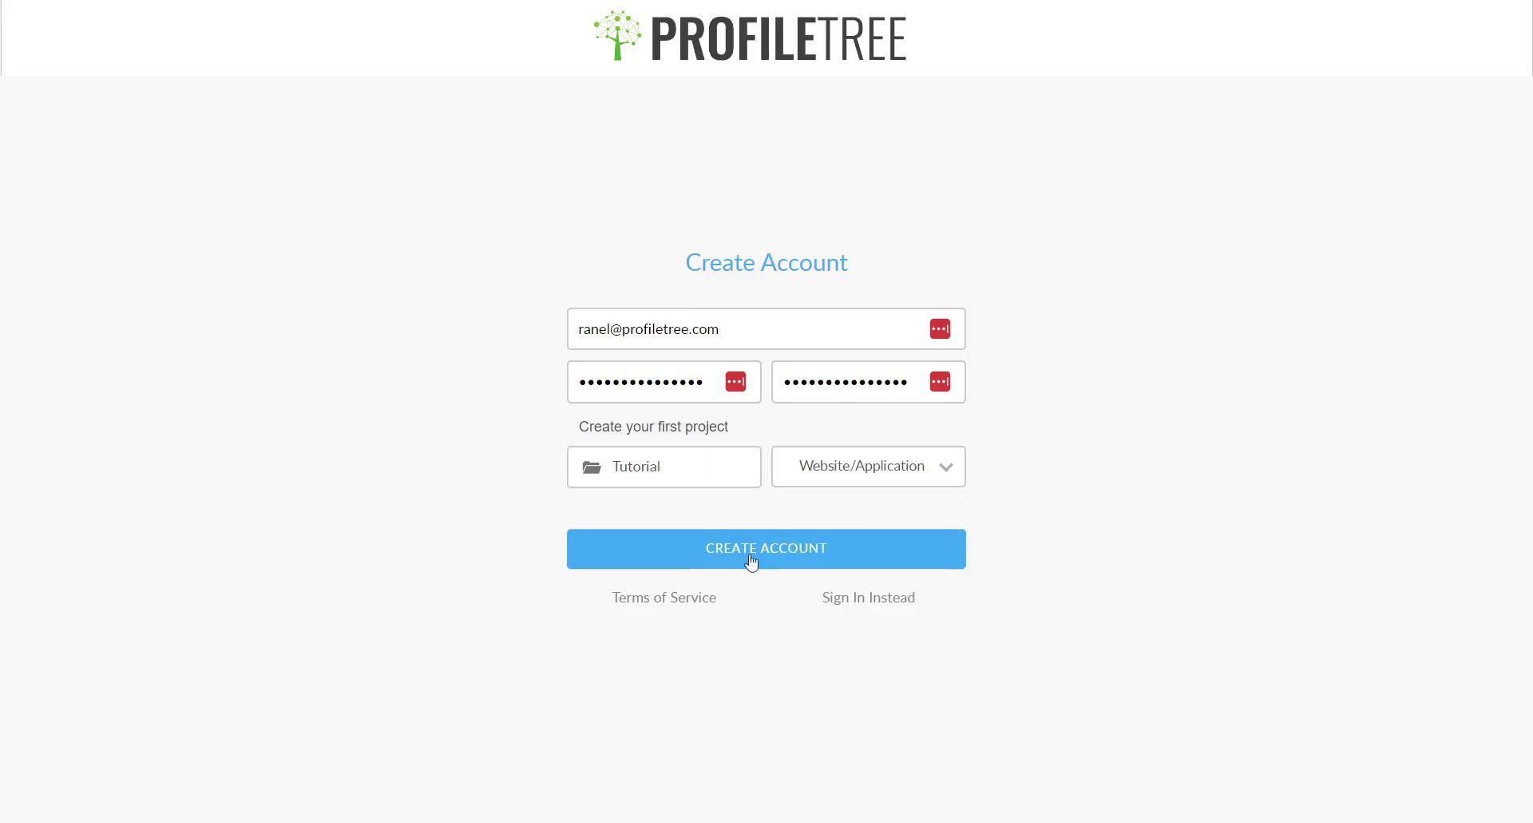
left_click(750, 559)
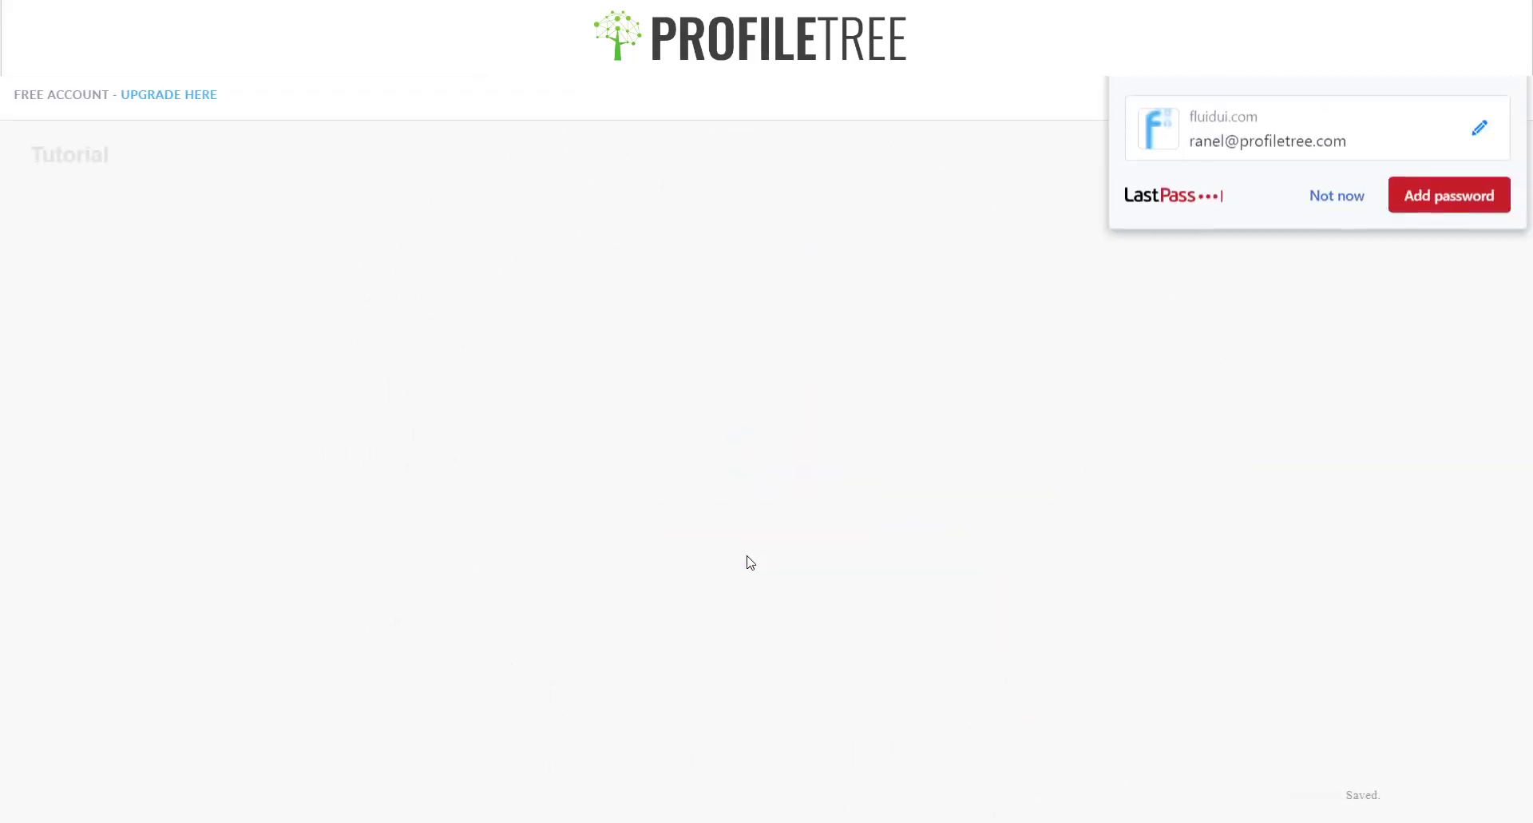
left_click(1486, 113)
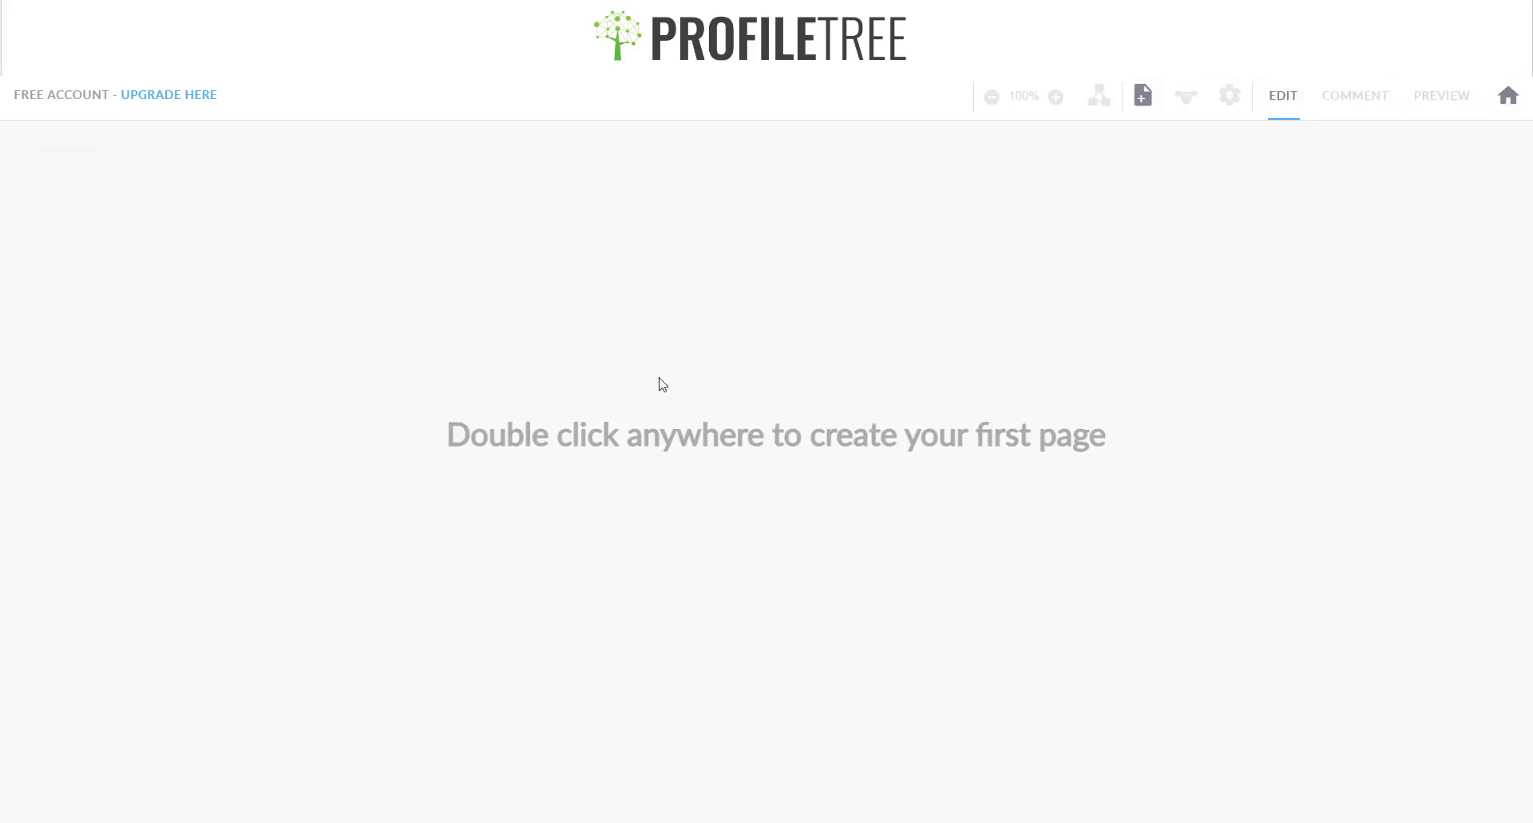
Create the project's first page on the canvas and zoom into it for editing
double_click(638, 449)
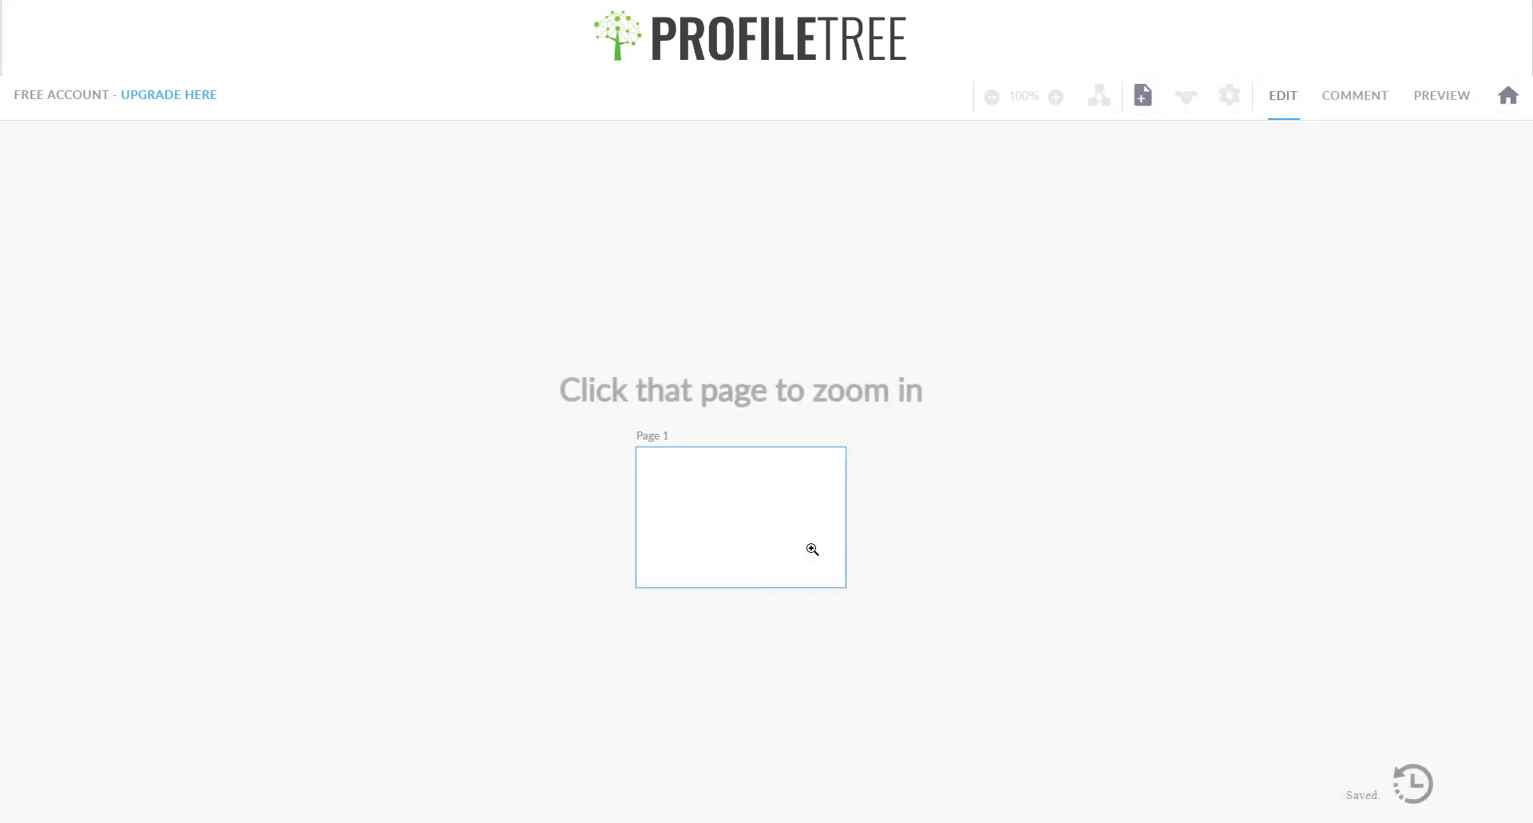
left_click(749, 515)
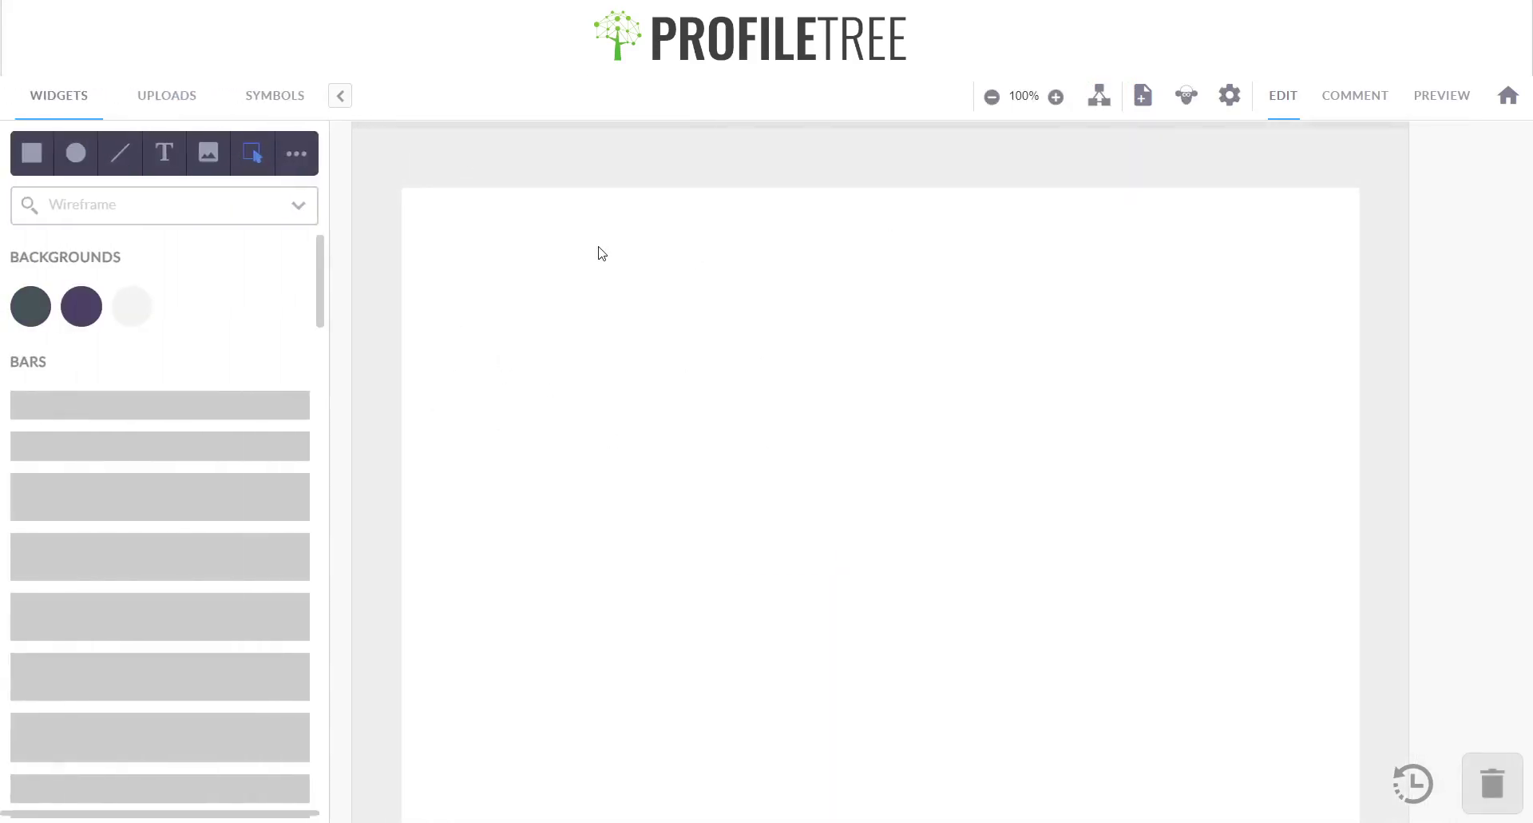
scroll(593, 250, "down", 1)
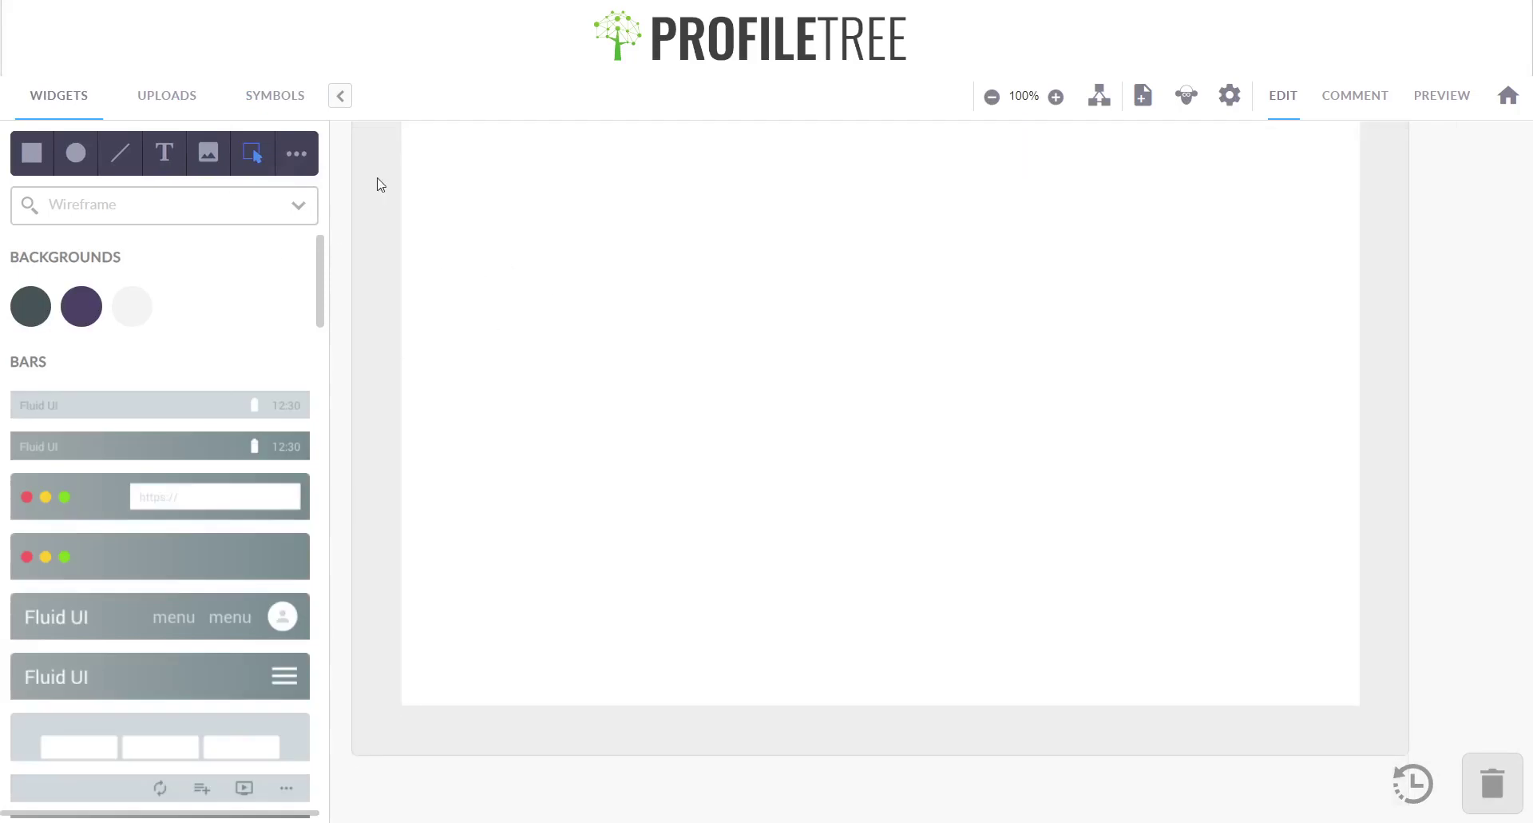
Draw a rectangle about 263 by 256 on the page and place a text box about 371 by 57 near the page's upper edge
left_click(31, 152)
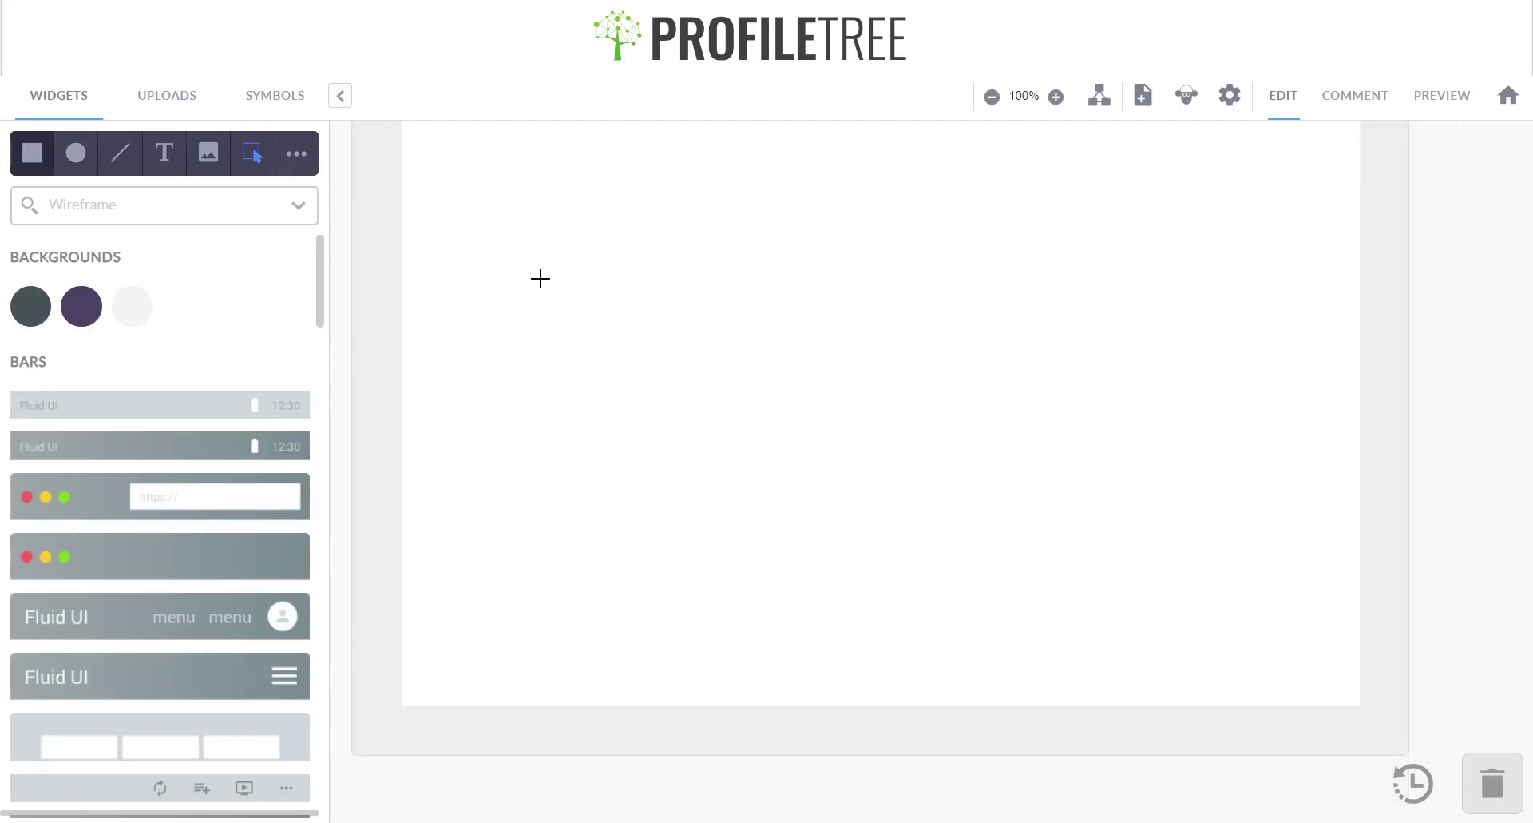
mouse_move(473, 196)
left_mouse_down()
mouse_move(729, 381)
mouse_move(737, 451)
left_mouse_up()
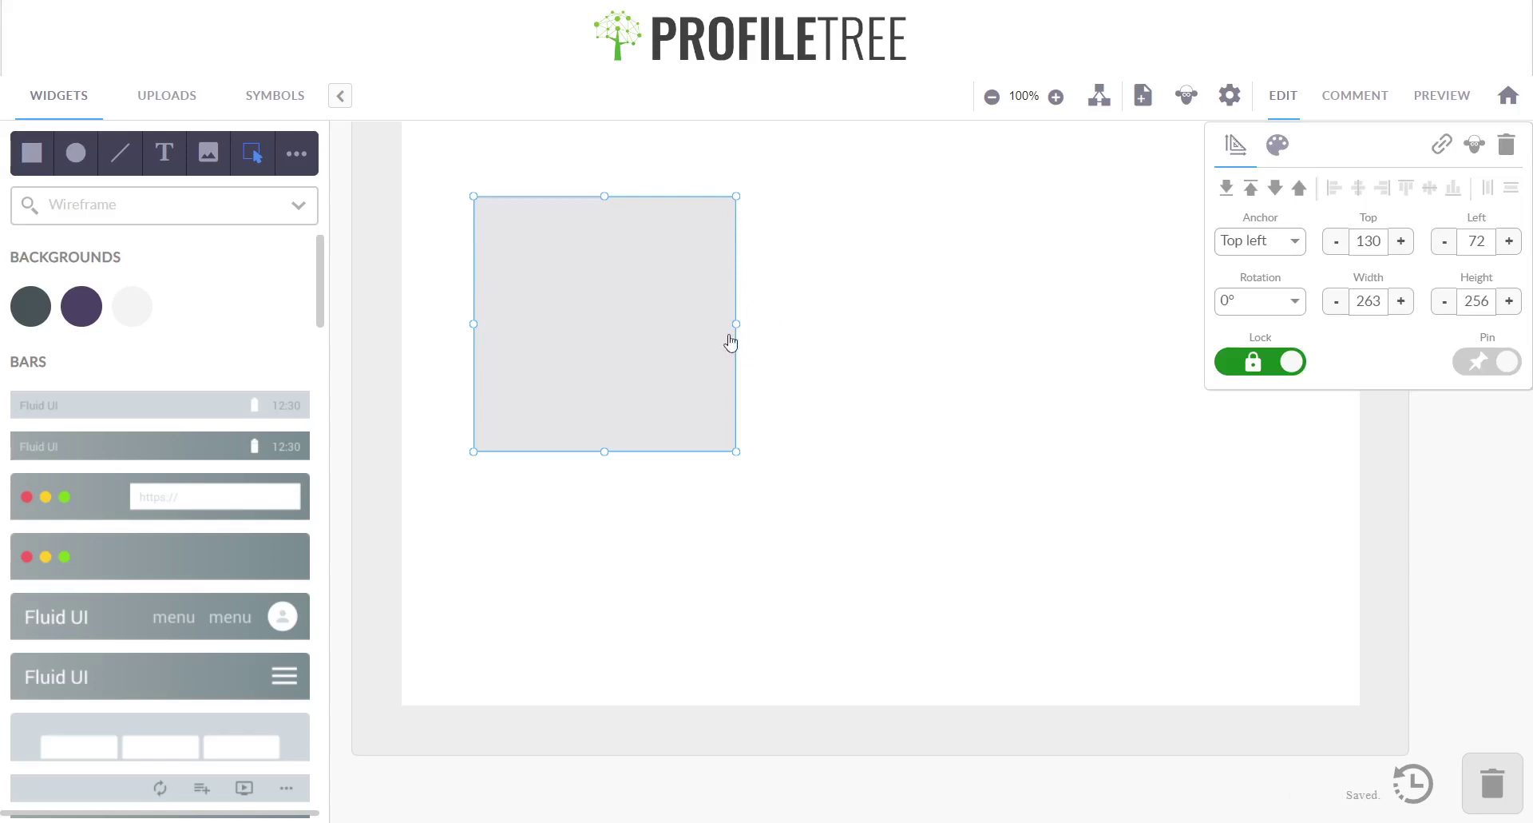
left_click(182, 161)
left_click_drag(769, 206, 1140, 263)
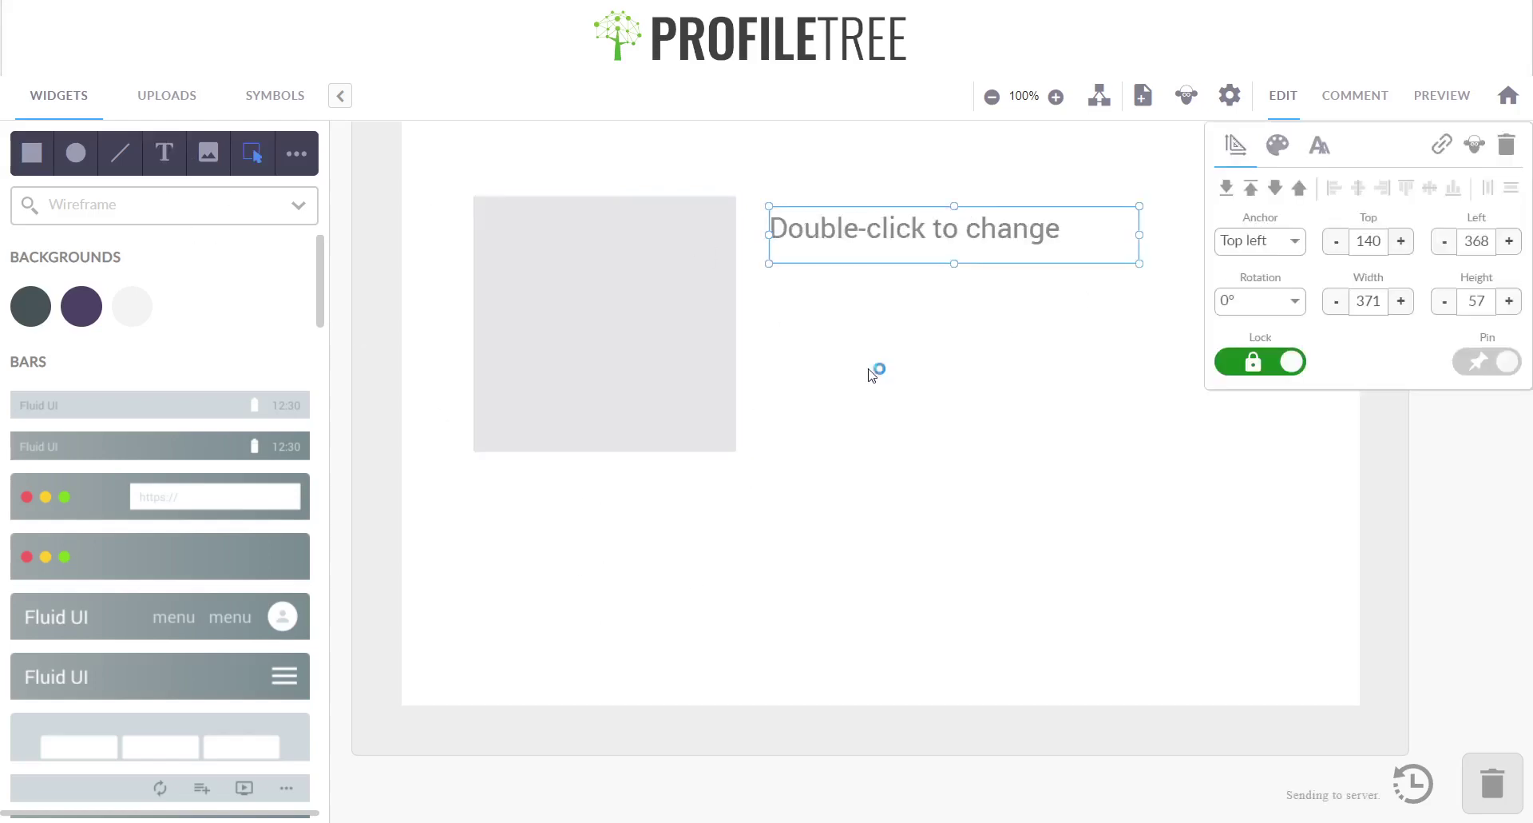
scroll(871, 375, "up", 2)
left_click_drag(870, 441, 819, 319)
Reposition and enlarge the grey rectangle to about 858 by 370, with top 85 and left 48
left_click(615, 512)
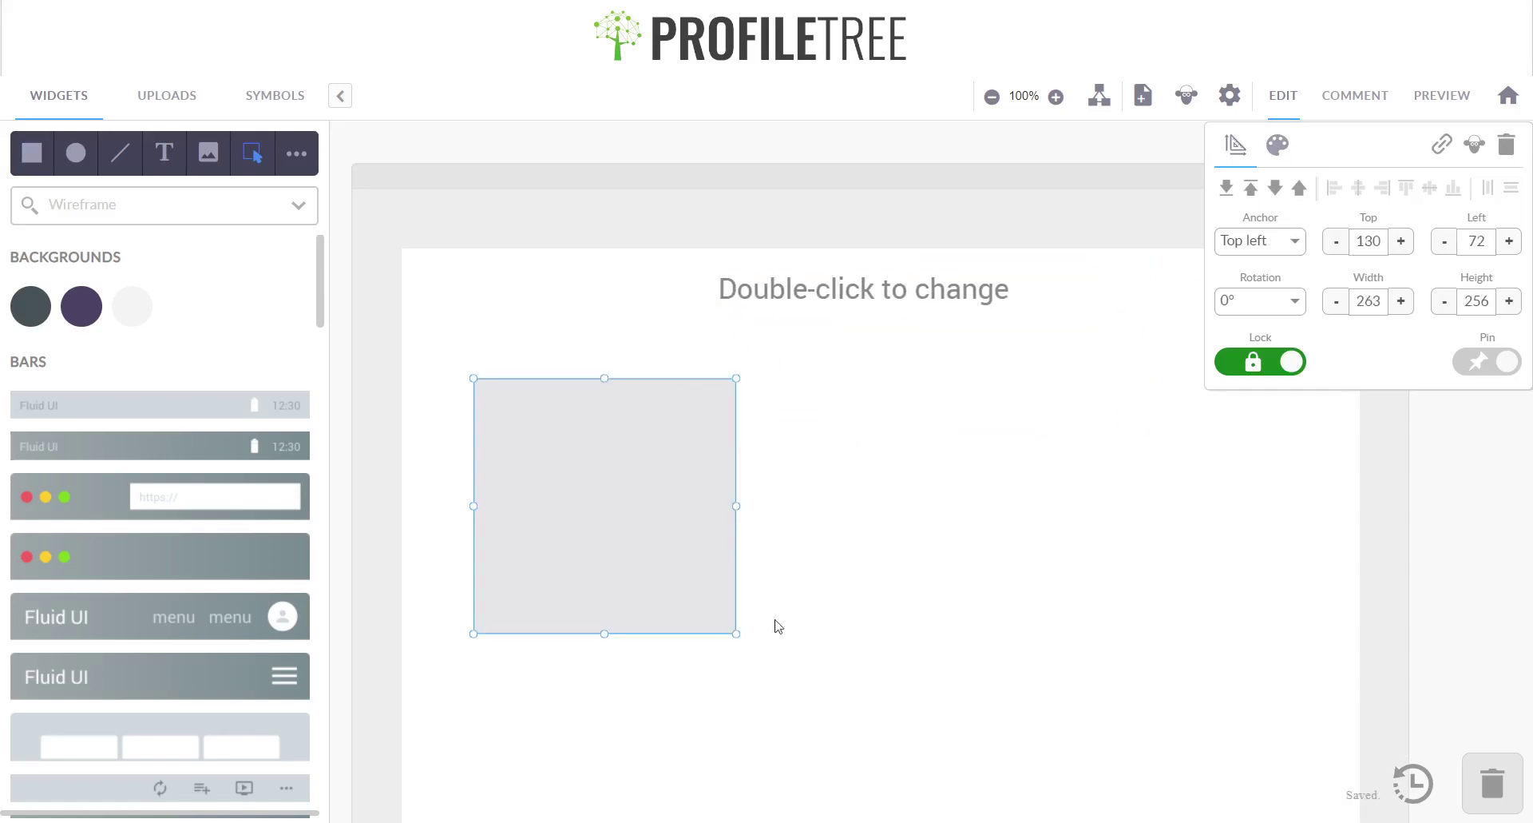
left_click_drag(738, 633, 837, 643)
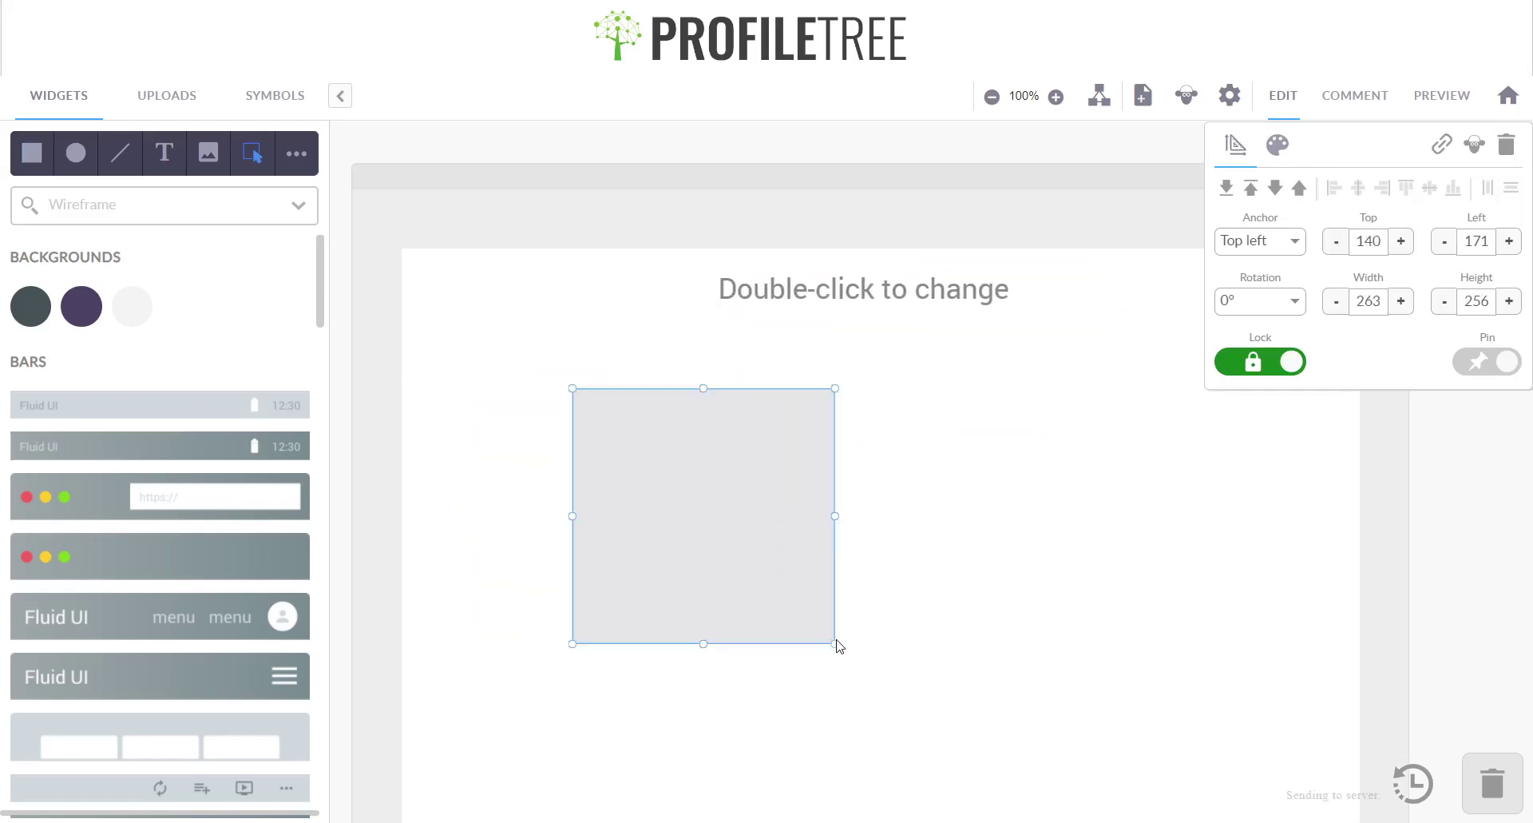
left_click_drag(834, 515, 1292, 597)
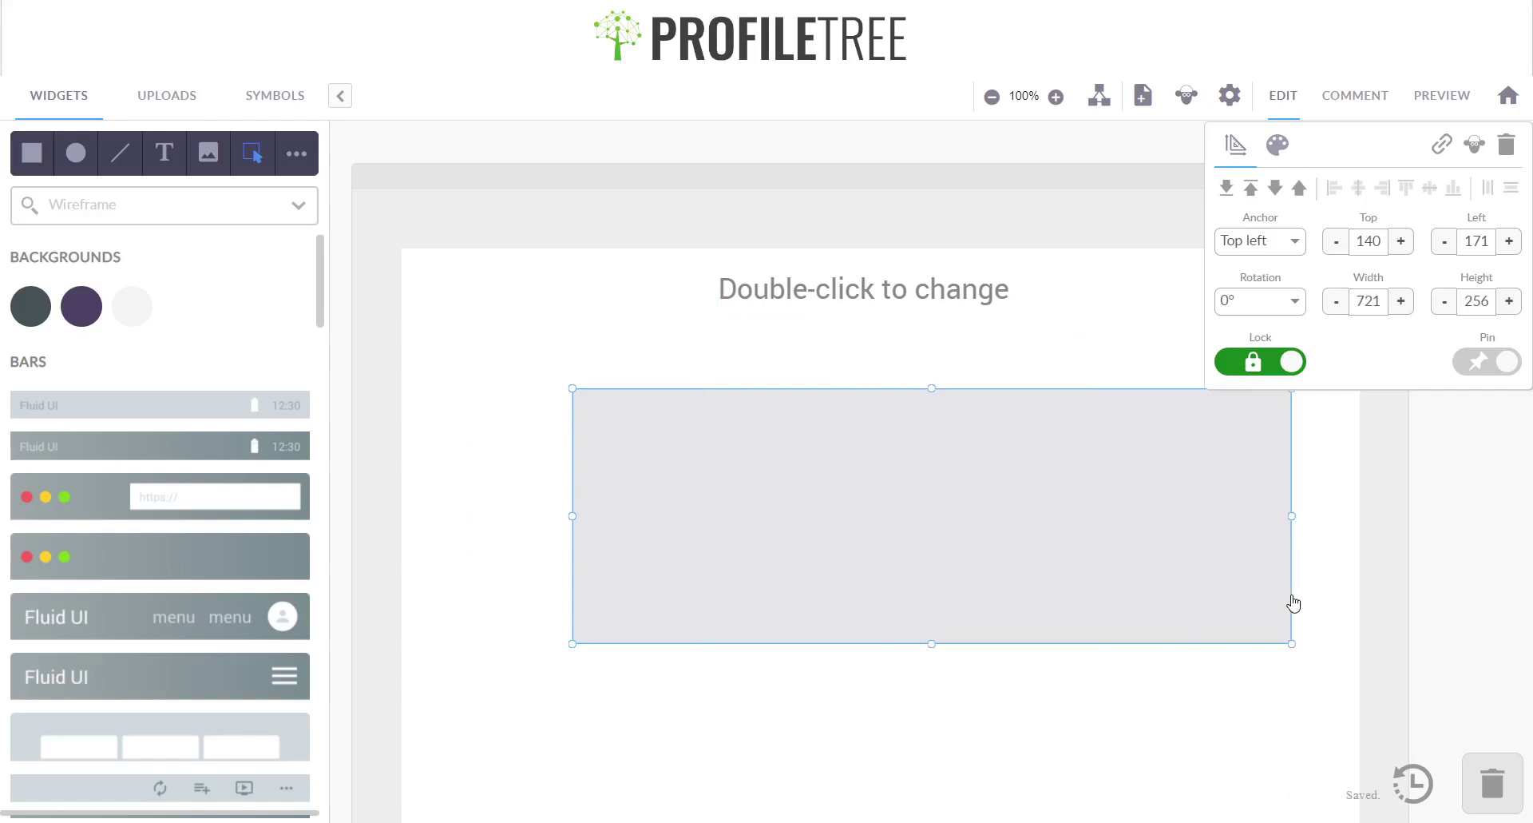
left_click_drag(569, 515, 435, 515)
left_click_drag(864, 645, 889, 578)
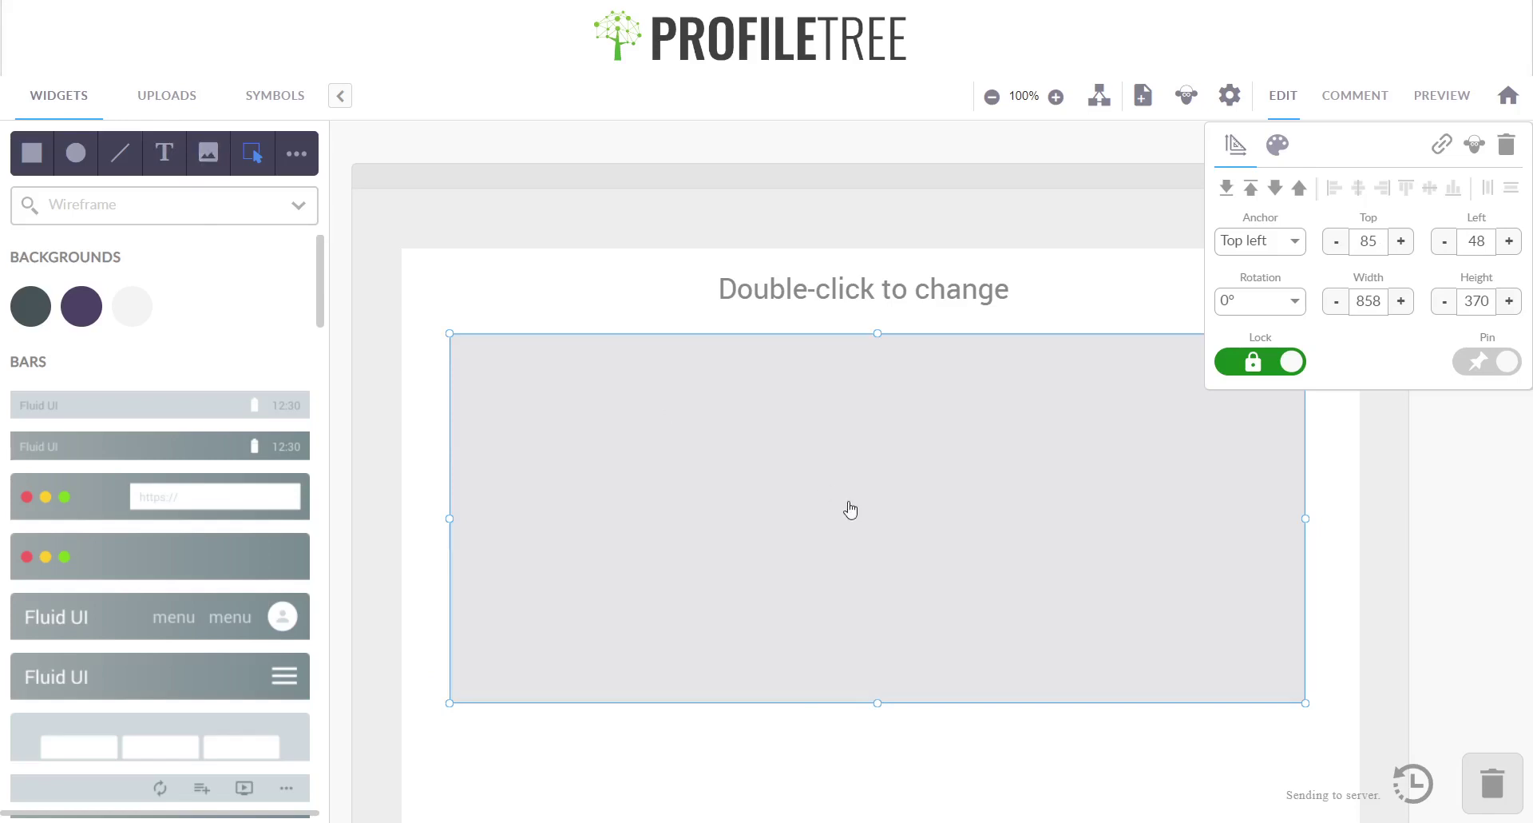
Delete the placeholder text box above the grey rectangle
scroll(849, 507, "down", 3)
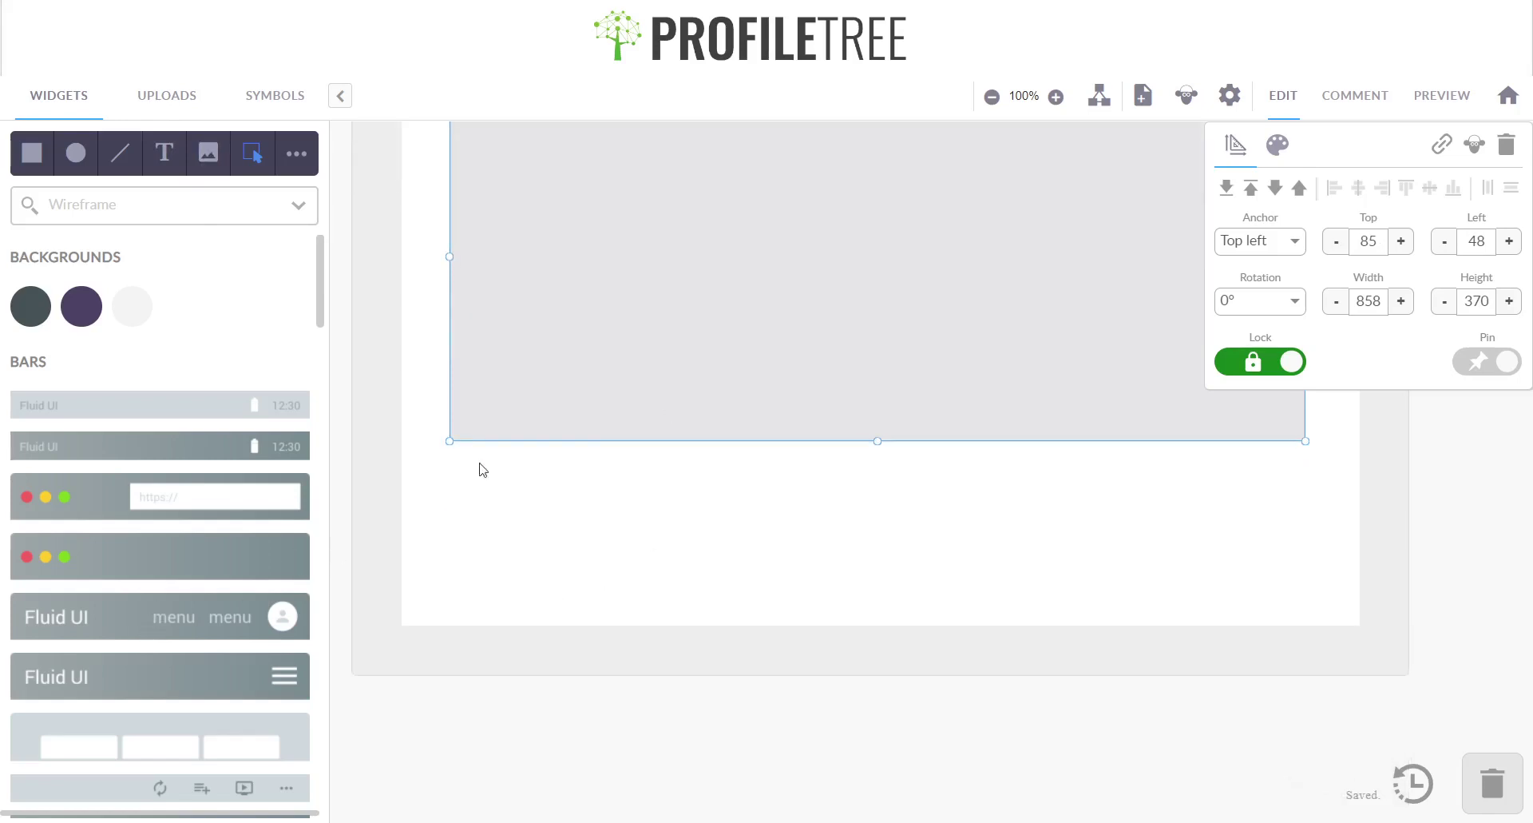
scroll(483, 469, "up", 4)
left_click(781, 377)
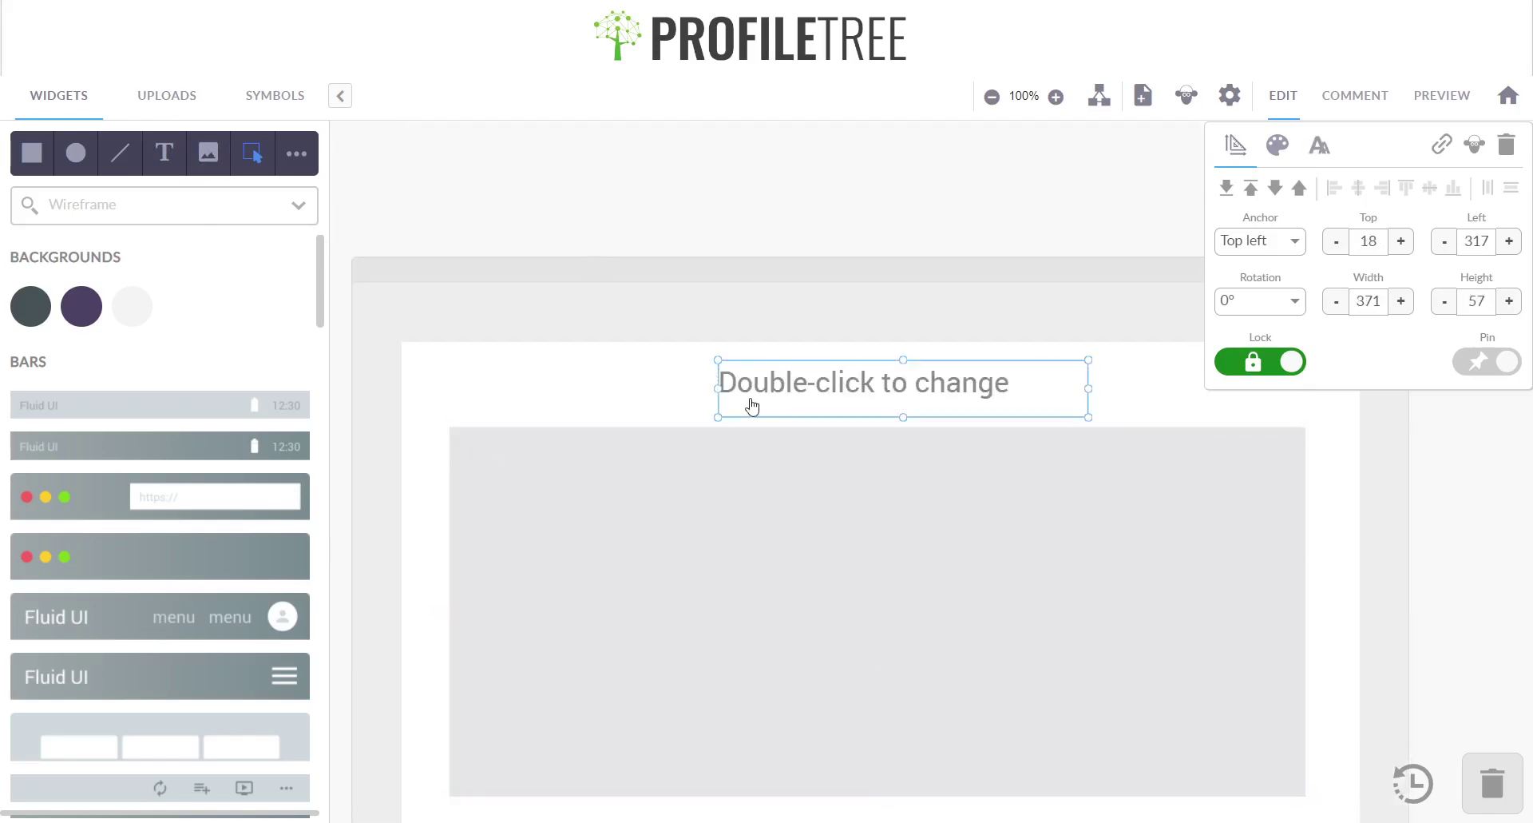
key("Delete")
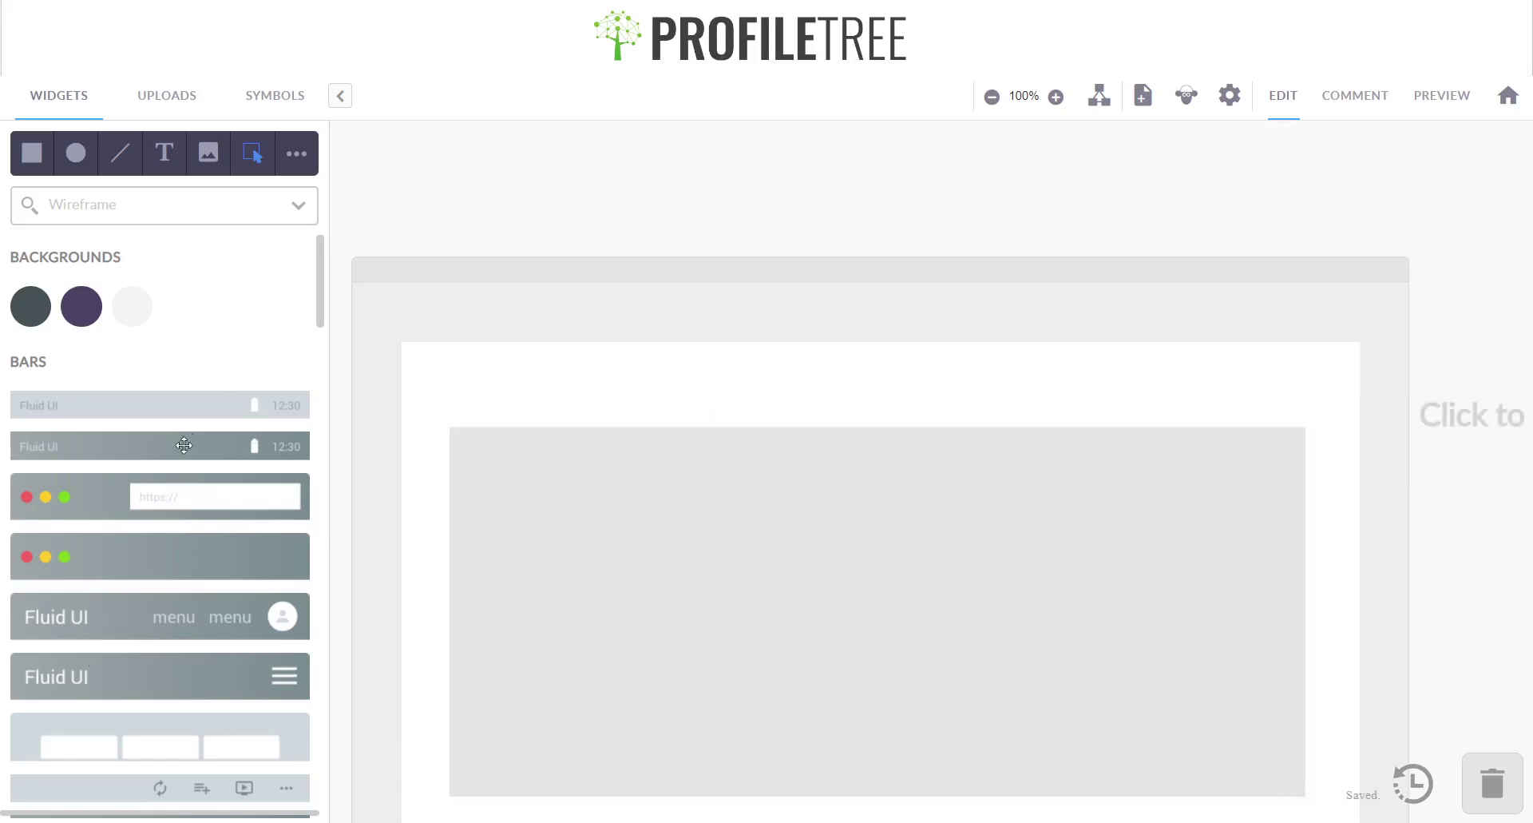
Add the Fluid UI bar with two menu links and a profile icon across the page's upper edge, toggling its Lock and Pin settings and back
scroll(144, 610, "down", 2)
left_click_drag(190, 463, 410, 354)
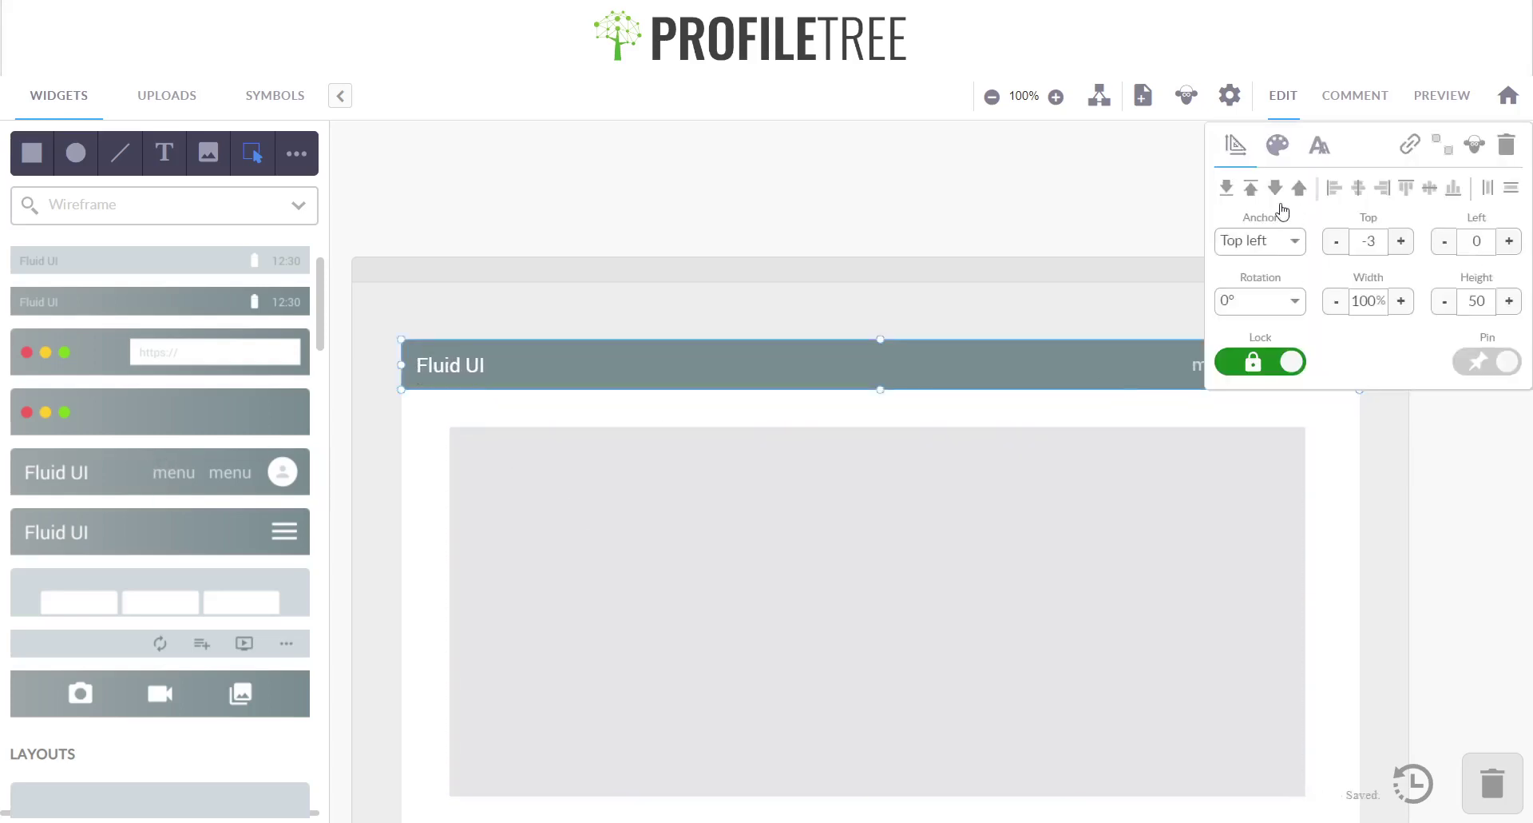
left_click(1287, 361)
left_click(1288, 361)
left_click(1499, 366)
left_click(1499, 365)
left_click(965, 333)
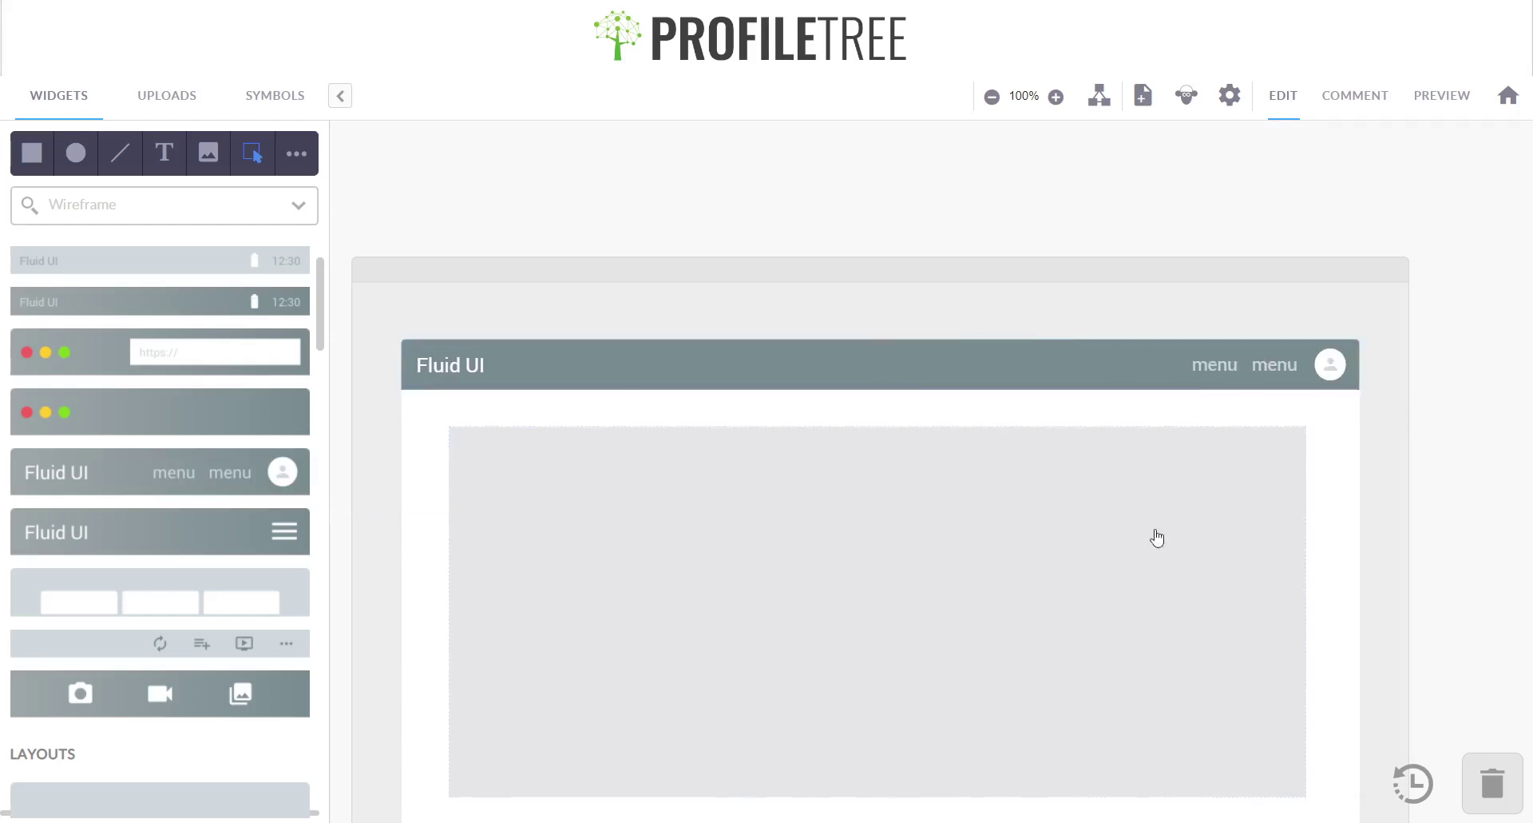
Browse the Layouts widgets and delete the large grey rectangle below the header bar
scroll(1150, 540, "down", 3)
left_click(928, 487)
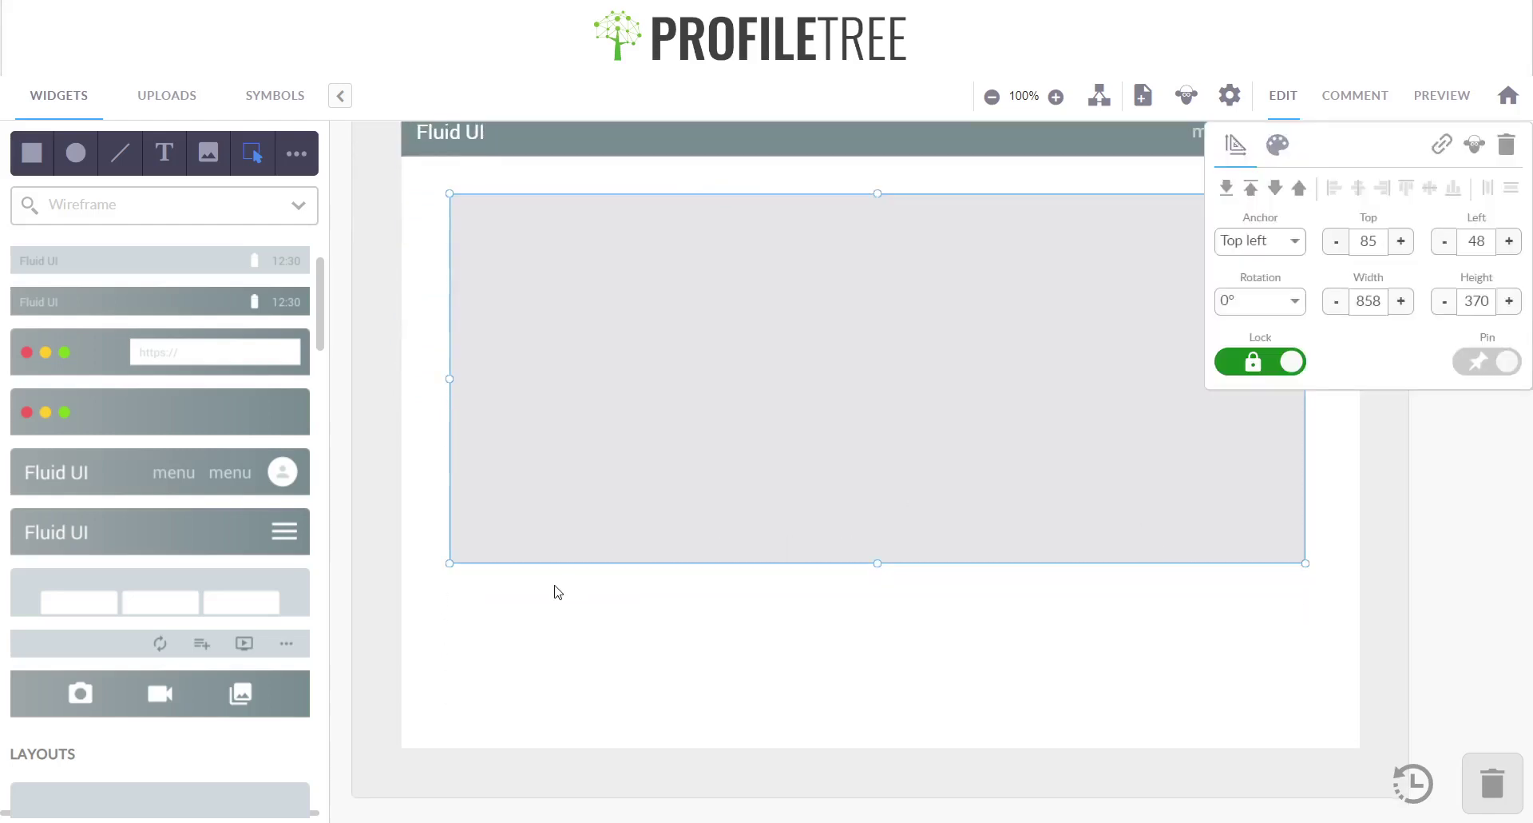
scroll(122, 704, "down", 4)
scroll(123, 704, "down", 5)
scroll(122, 704, "up", 5)
scroll(123, 704, "down", 7)
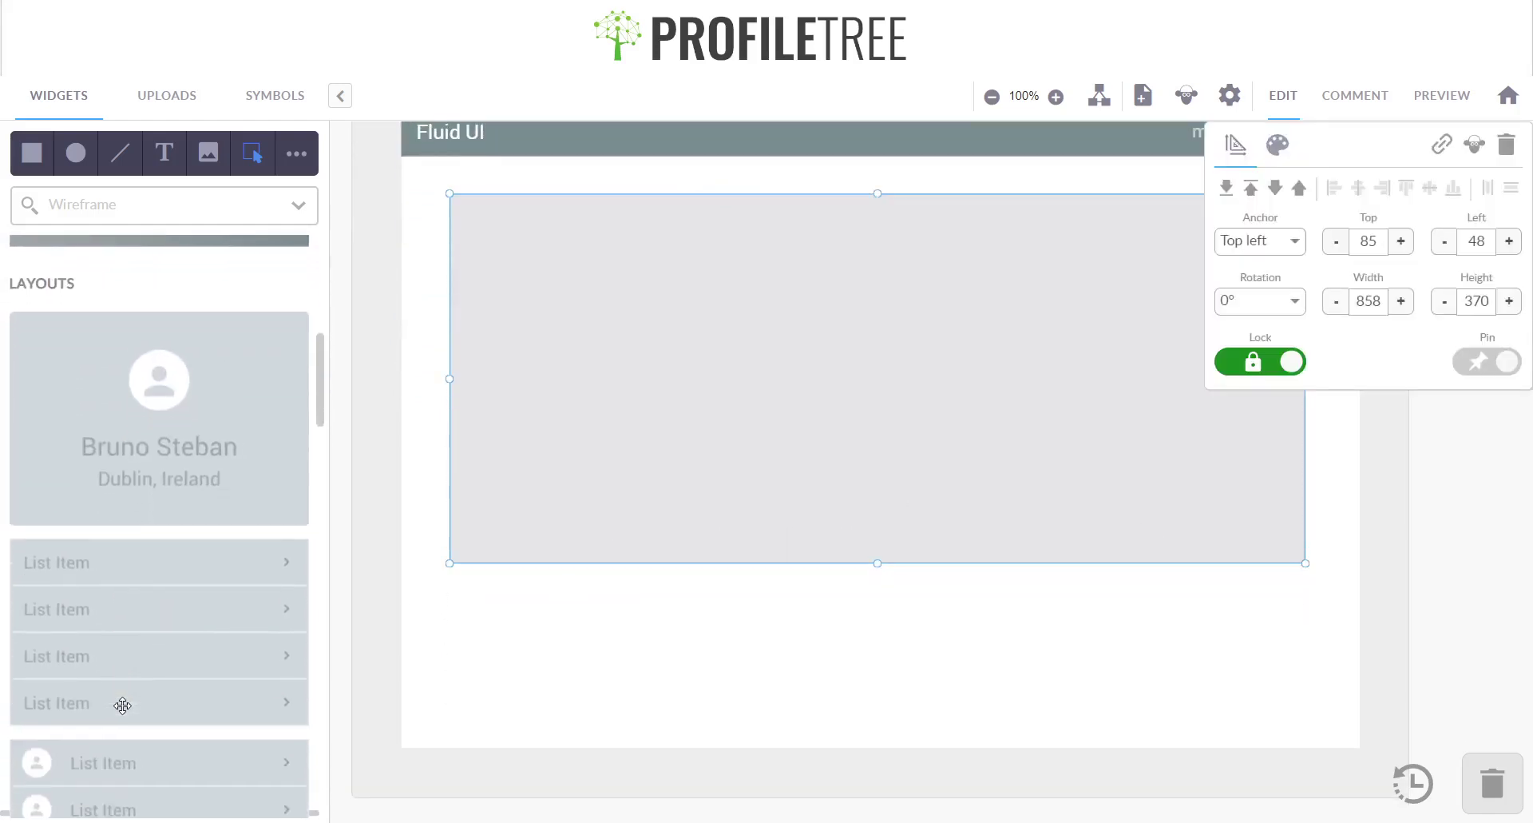
scroll(122, 704, "down", 10)
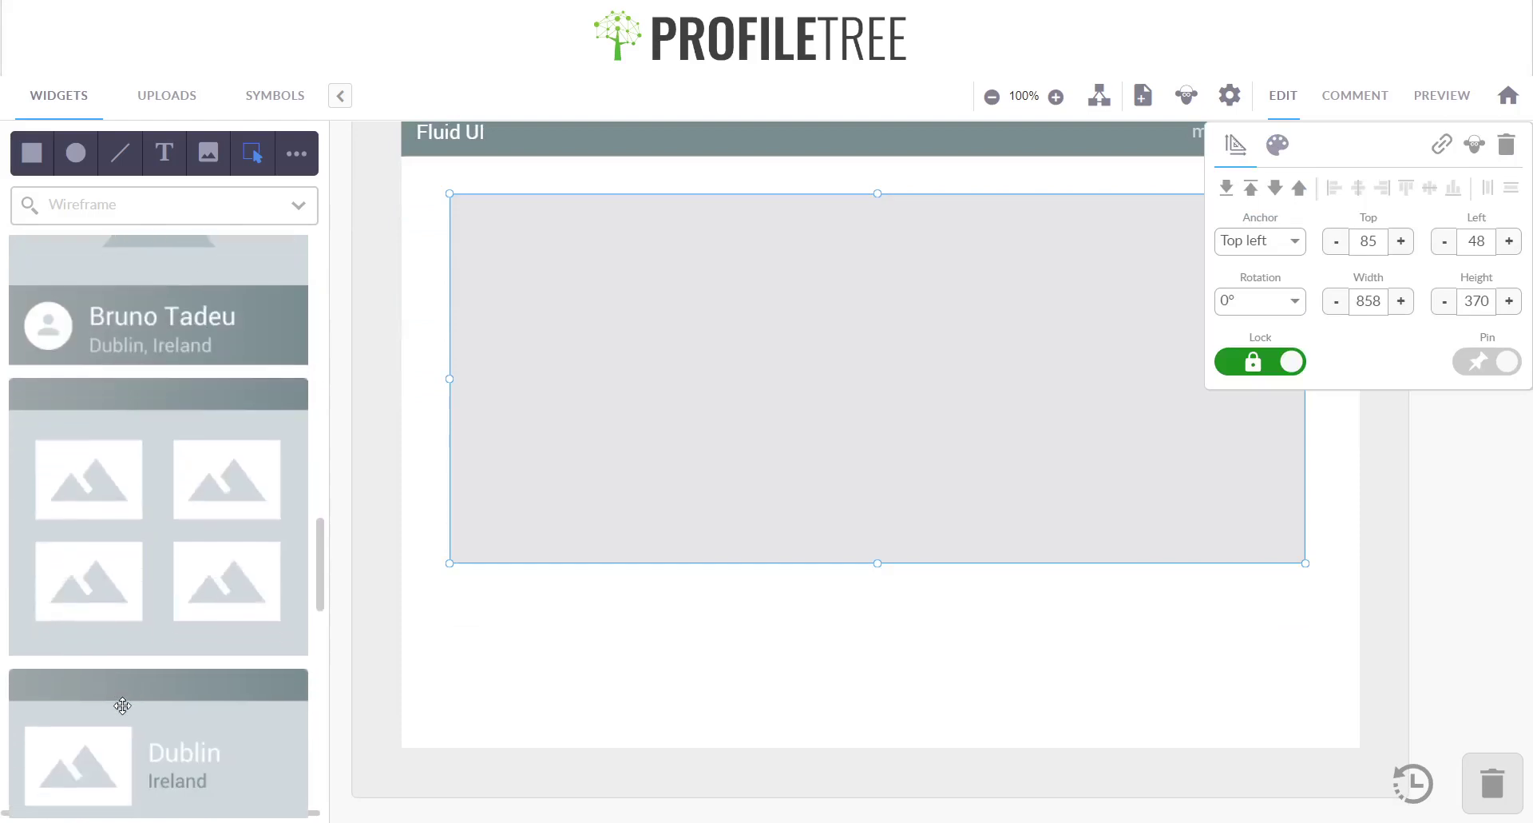
key("Delete")
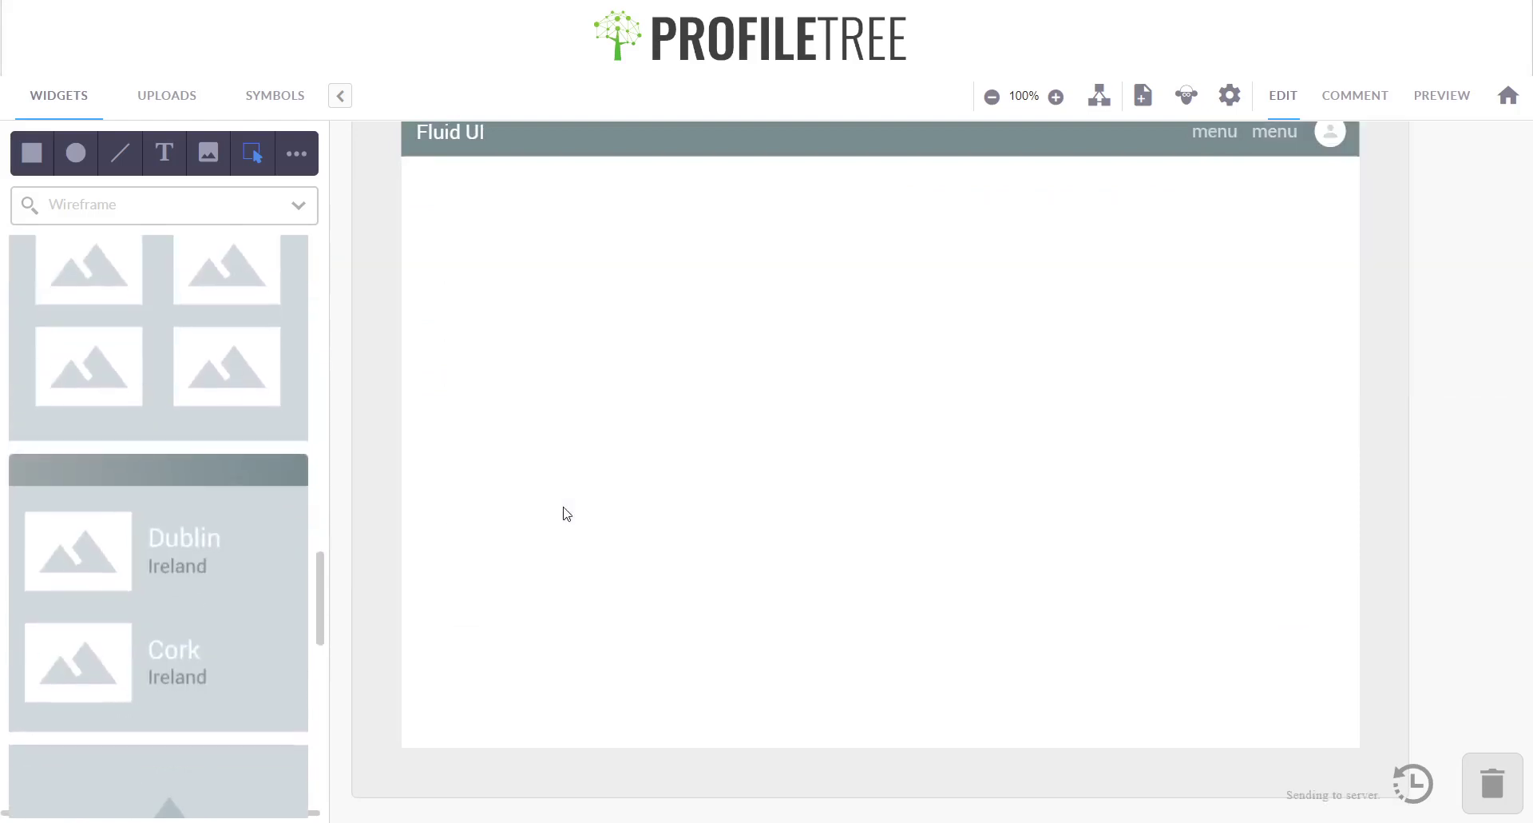
Try placing the four-image grid layout below the header bar, and undo it
scroll(213, 472, "up", 3)
left_click_drag(213, 472, 538, 284)
key("ctrl+z")
key("ctrl+z")
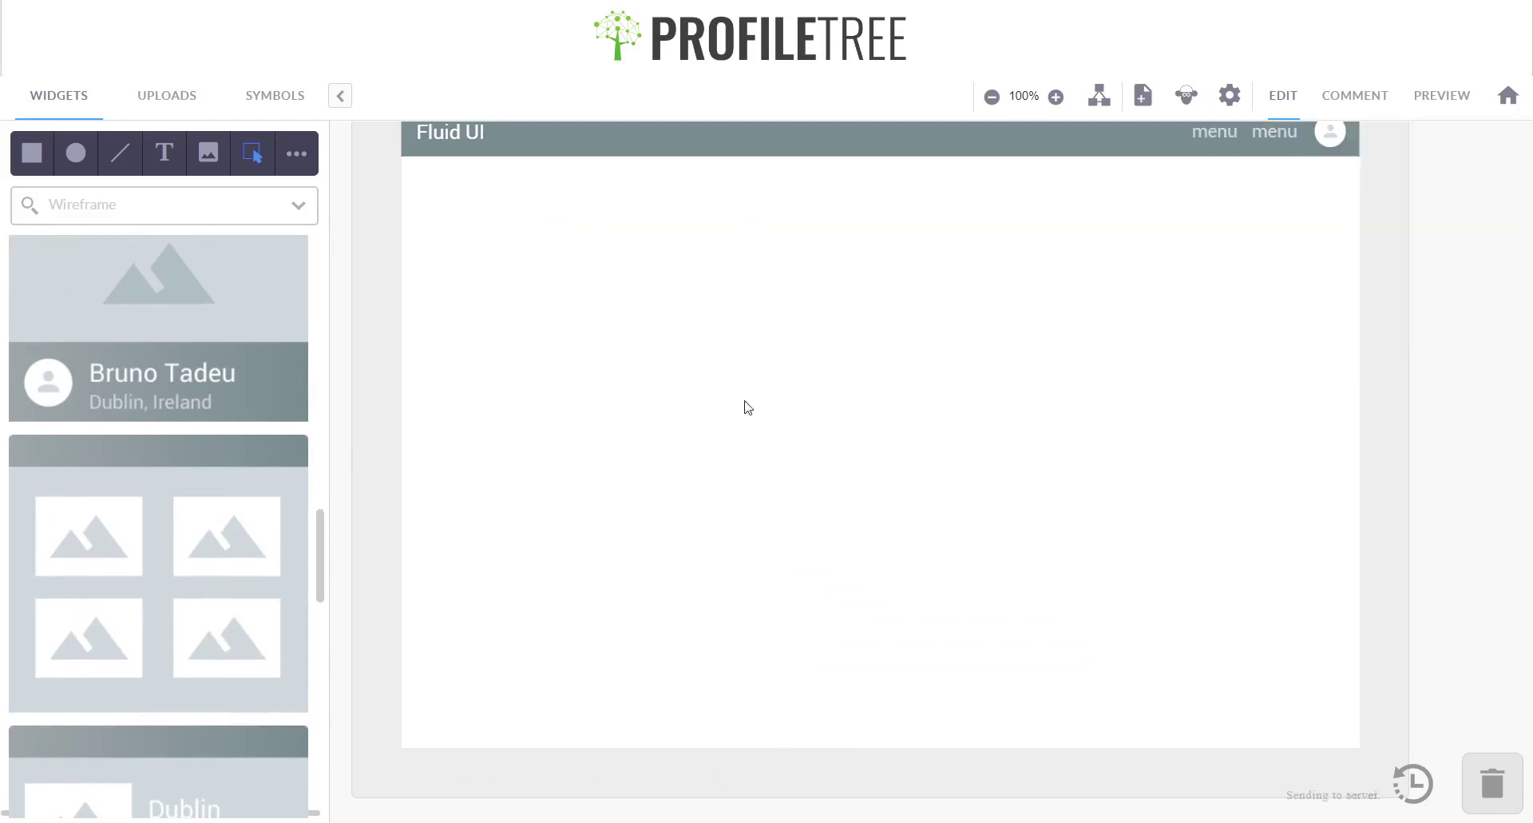
Place the four-image grid layout inside the grey rectangle and draw a text box about 408 by 262 beside it
left_click_drag(116, 650, 513, 257)
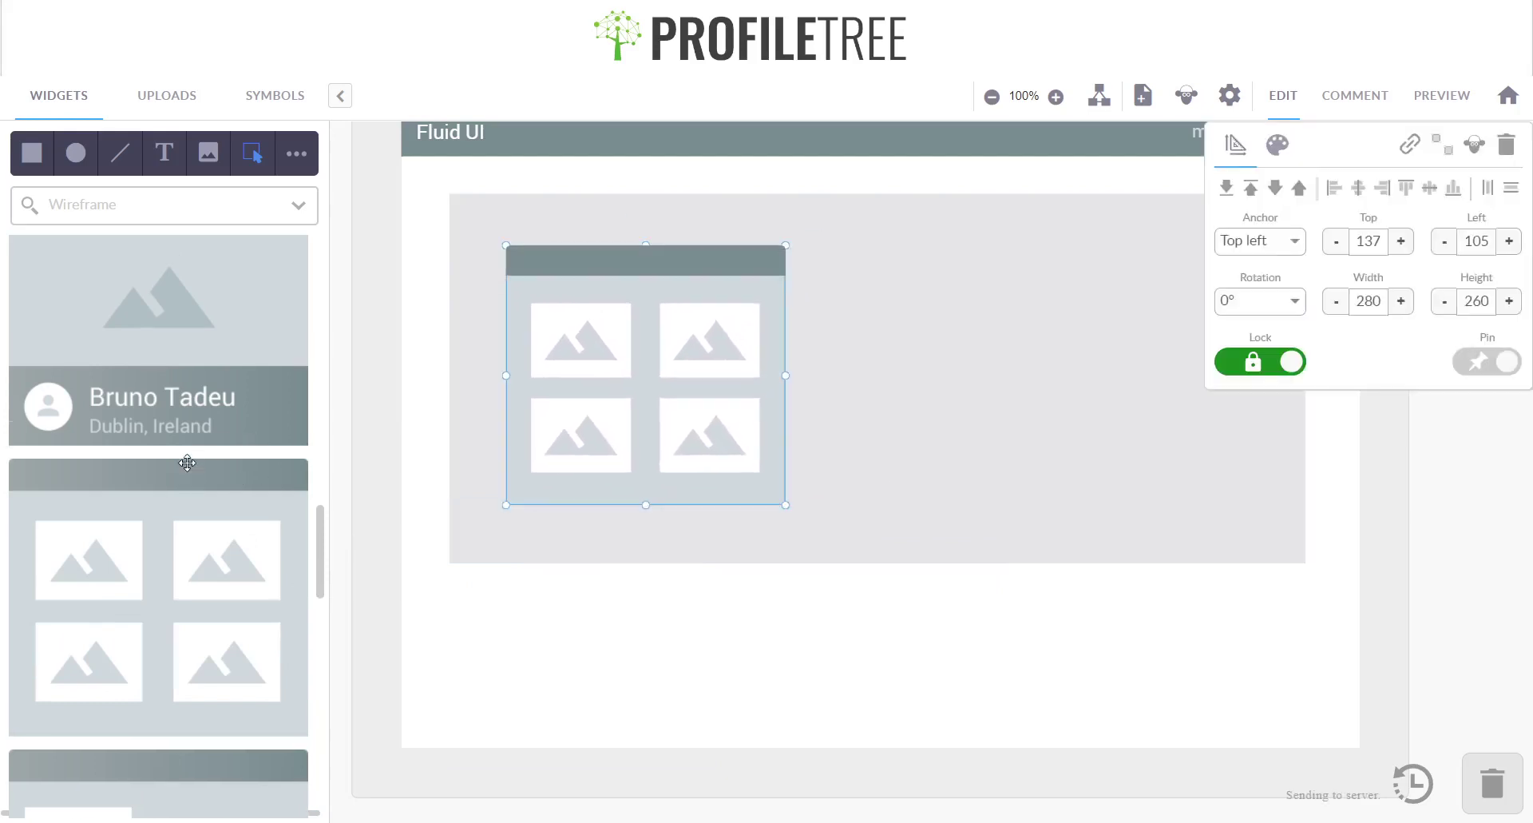
left_click(165, 156)
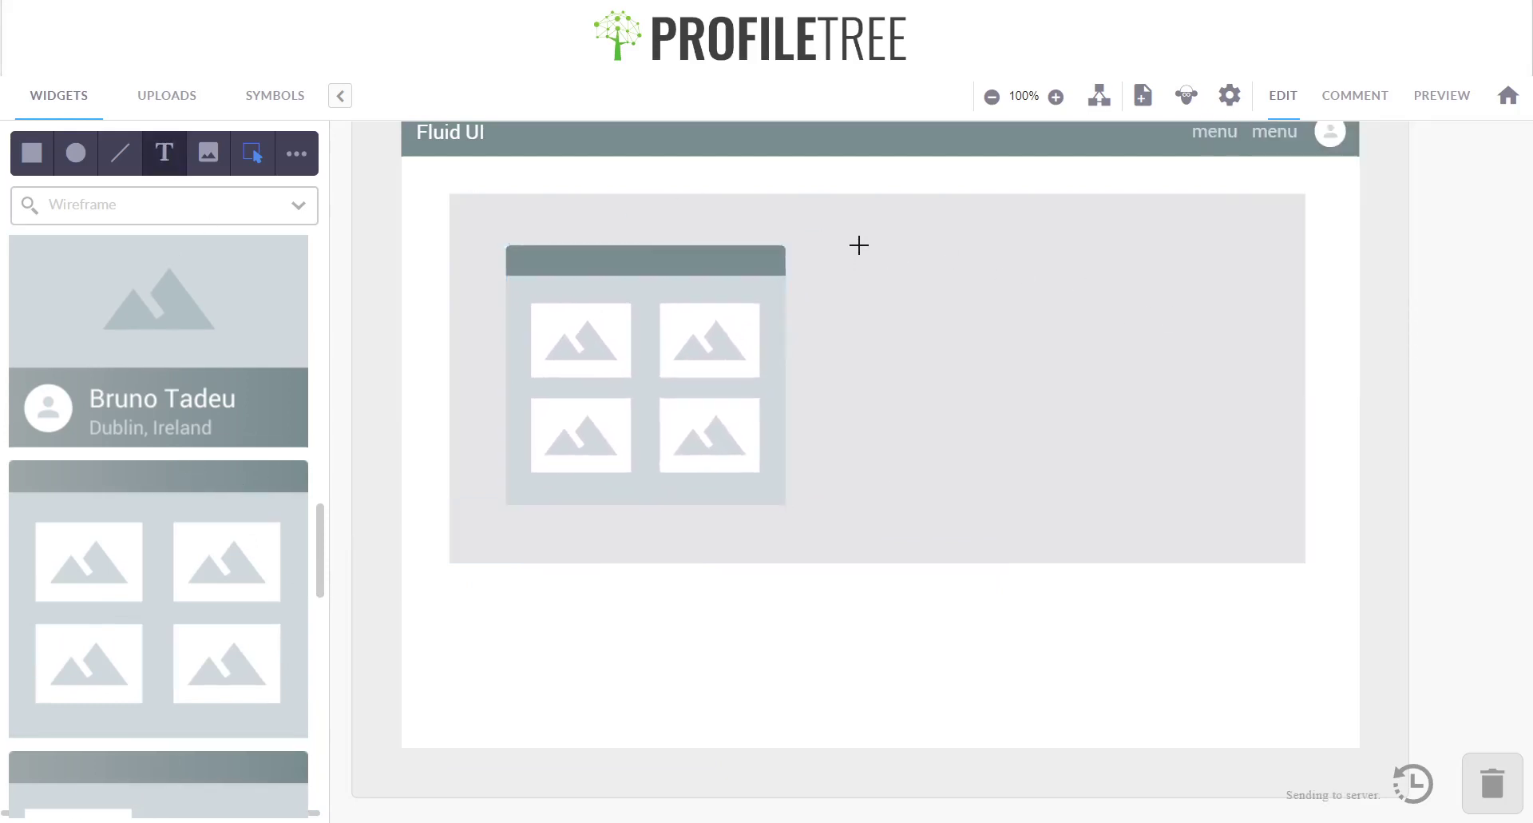
left_click_drag(858, 245, 1266, 506)
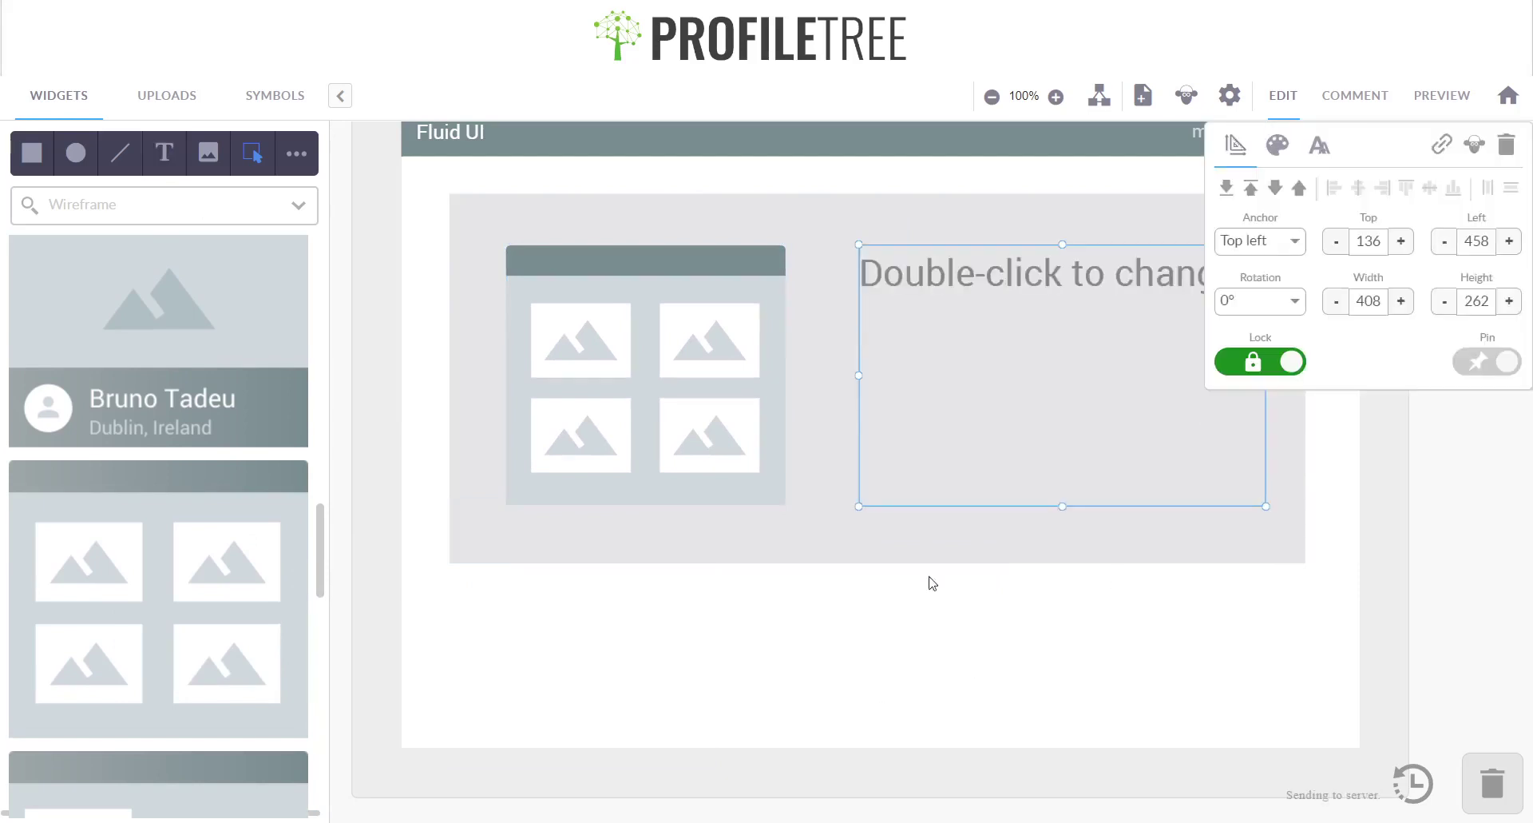
left_click(904, 572)
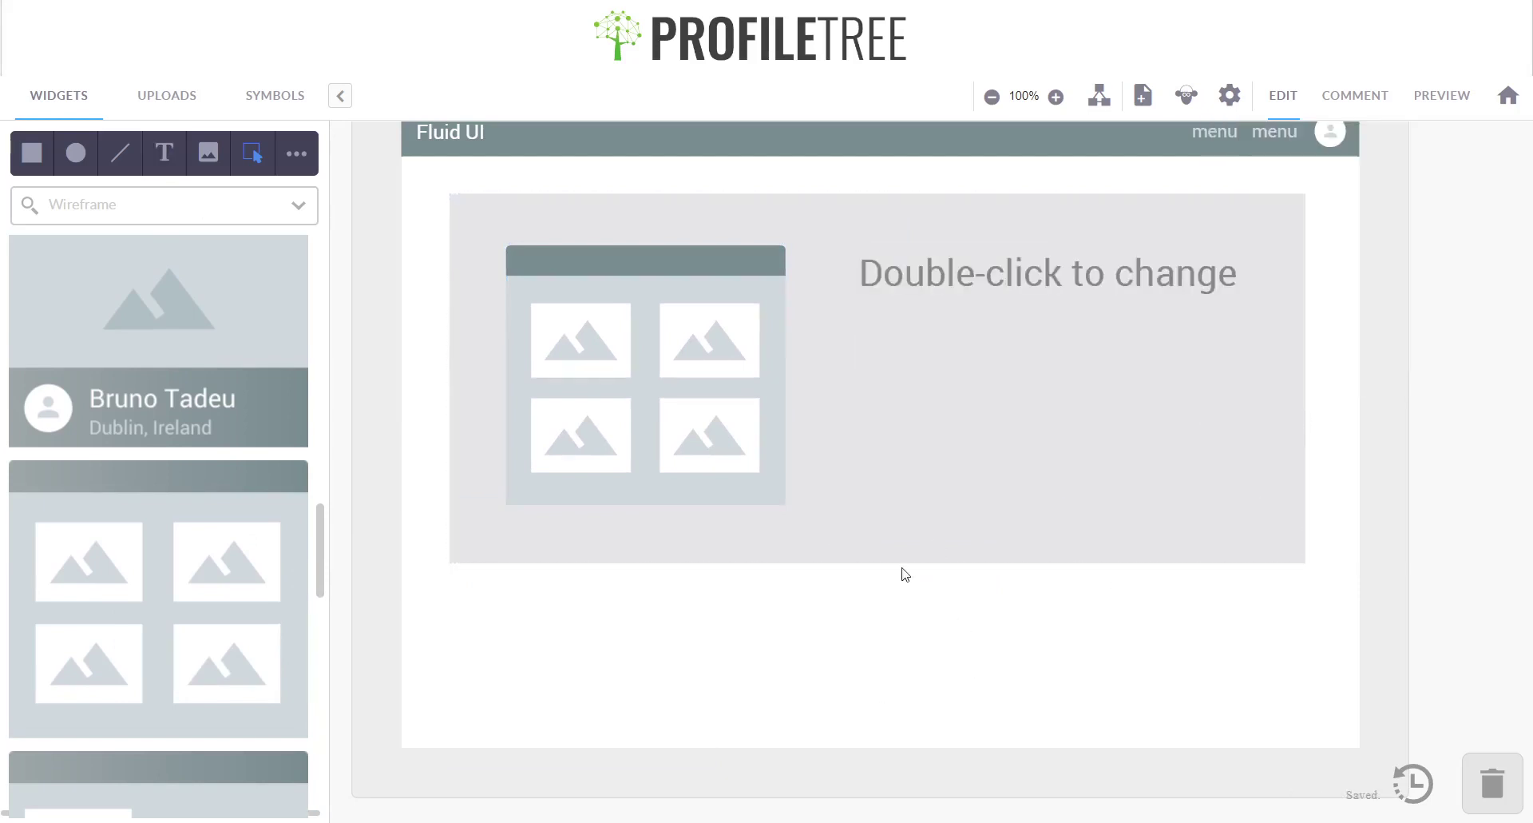
Return to the page overview, add a second blank page and align it beside Page 1
scroll(828, 588, "up", 10)
scroll(829, 589, "down", 7)
scroll(829, 589, "up", 1)
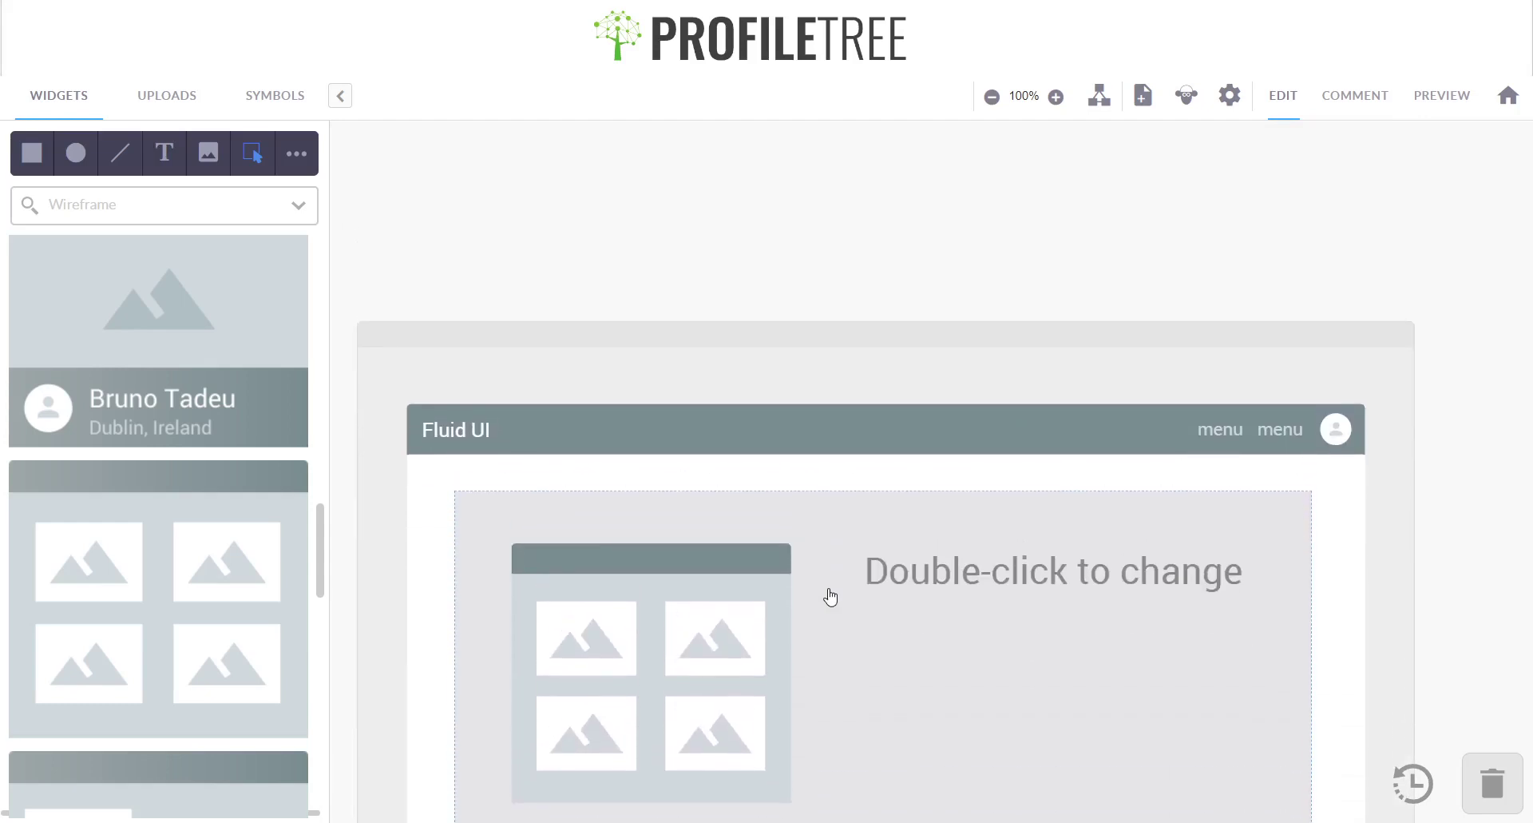
scroll(828, 589, "down", 1)
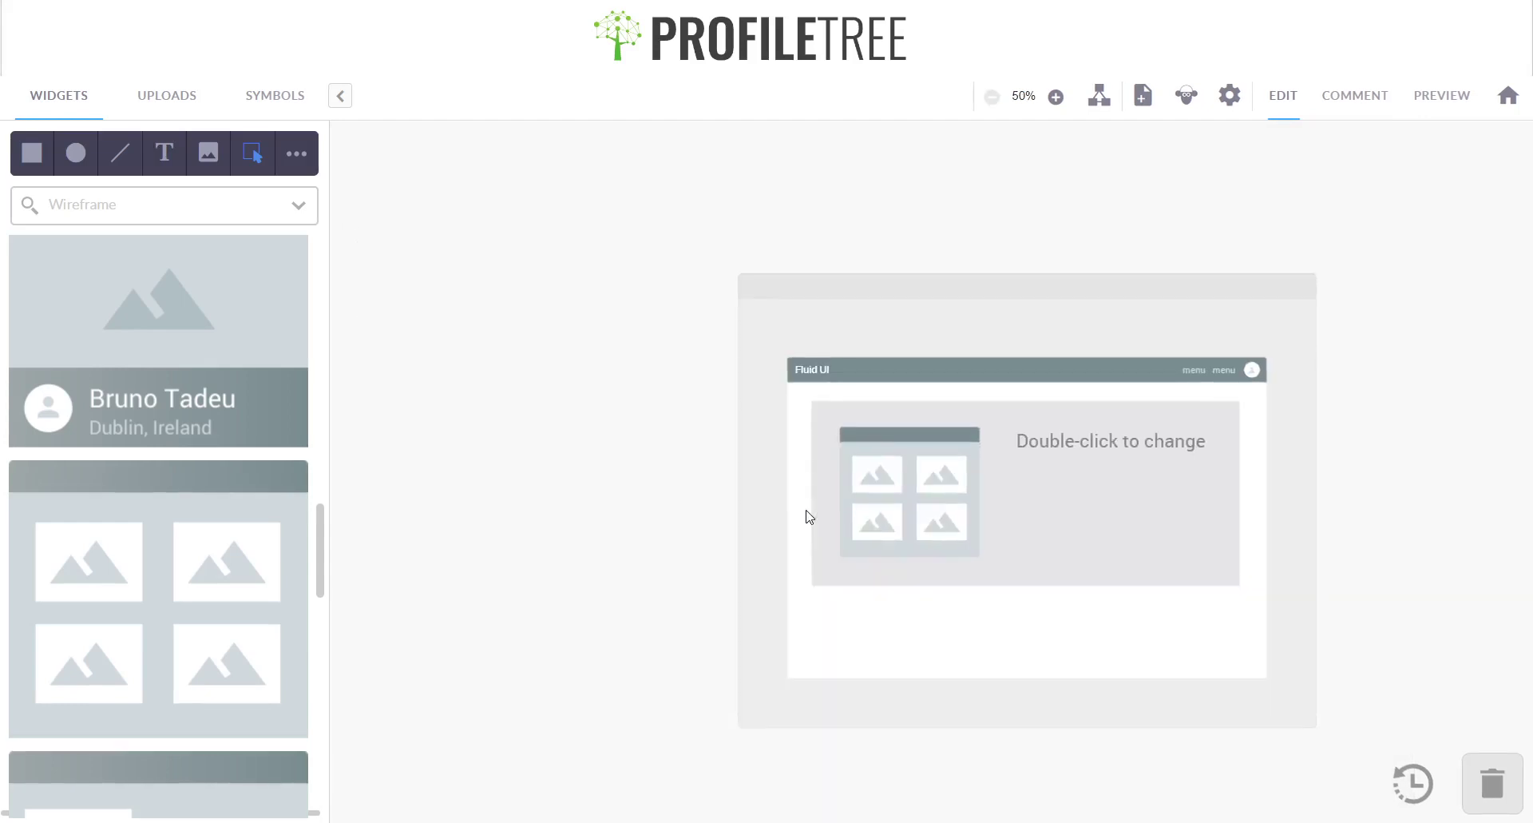
left_click(508, 463)
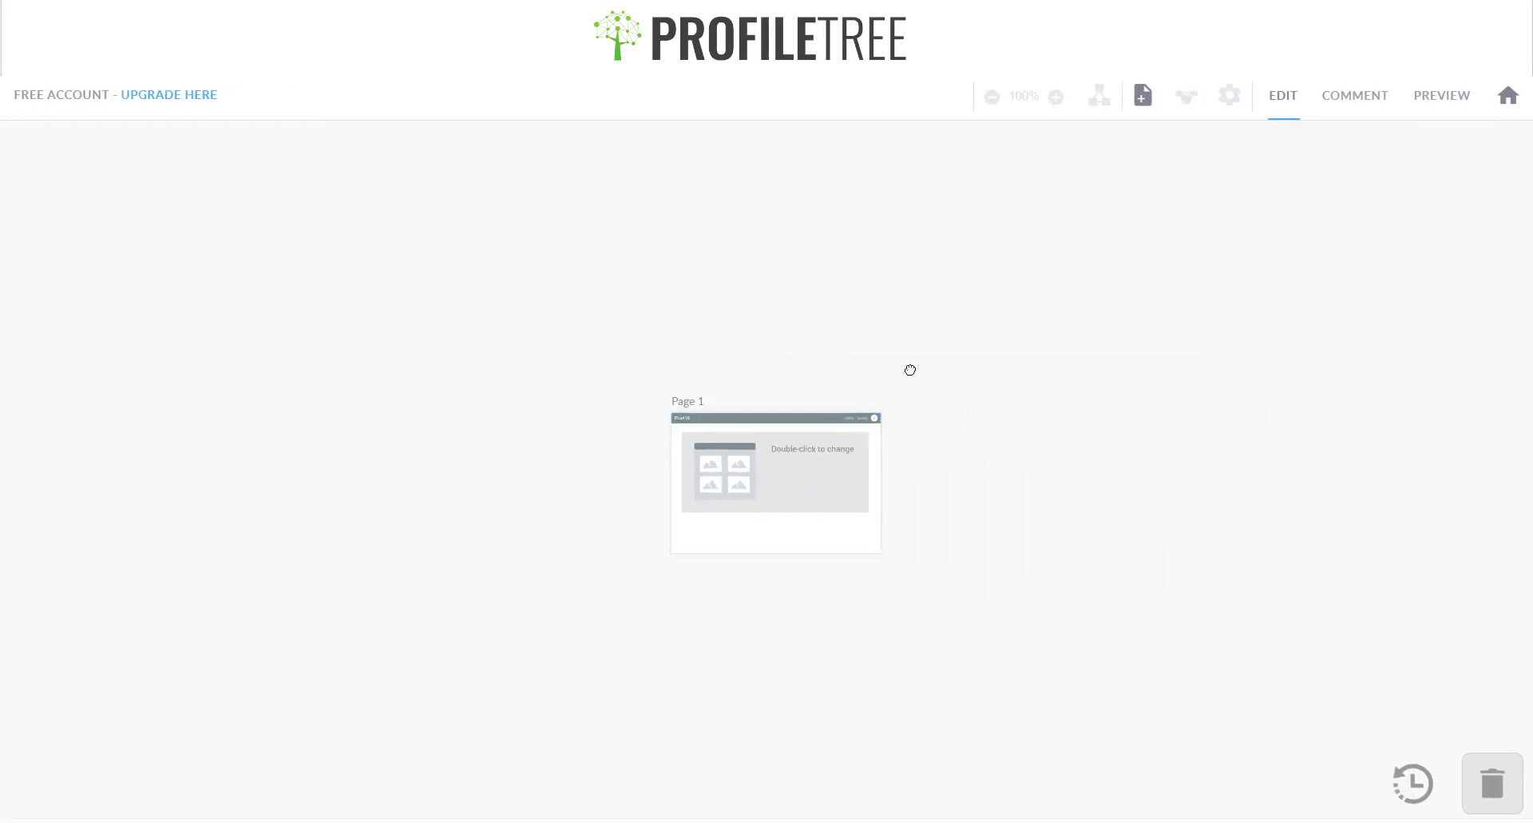
double_click(1064, 355)
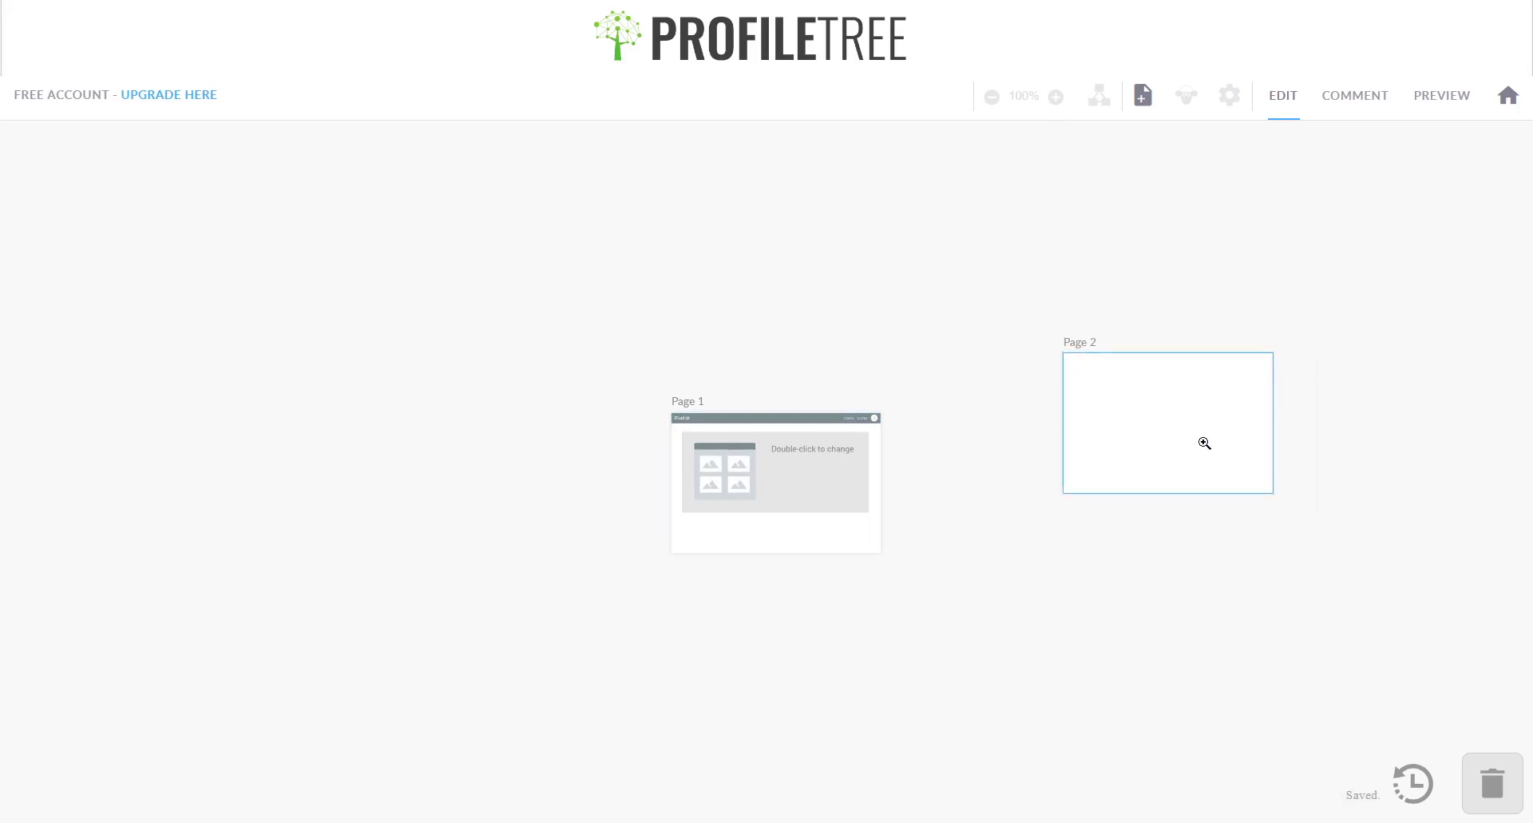
left_click_drag(1201, 444, 1115, 505)
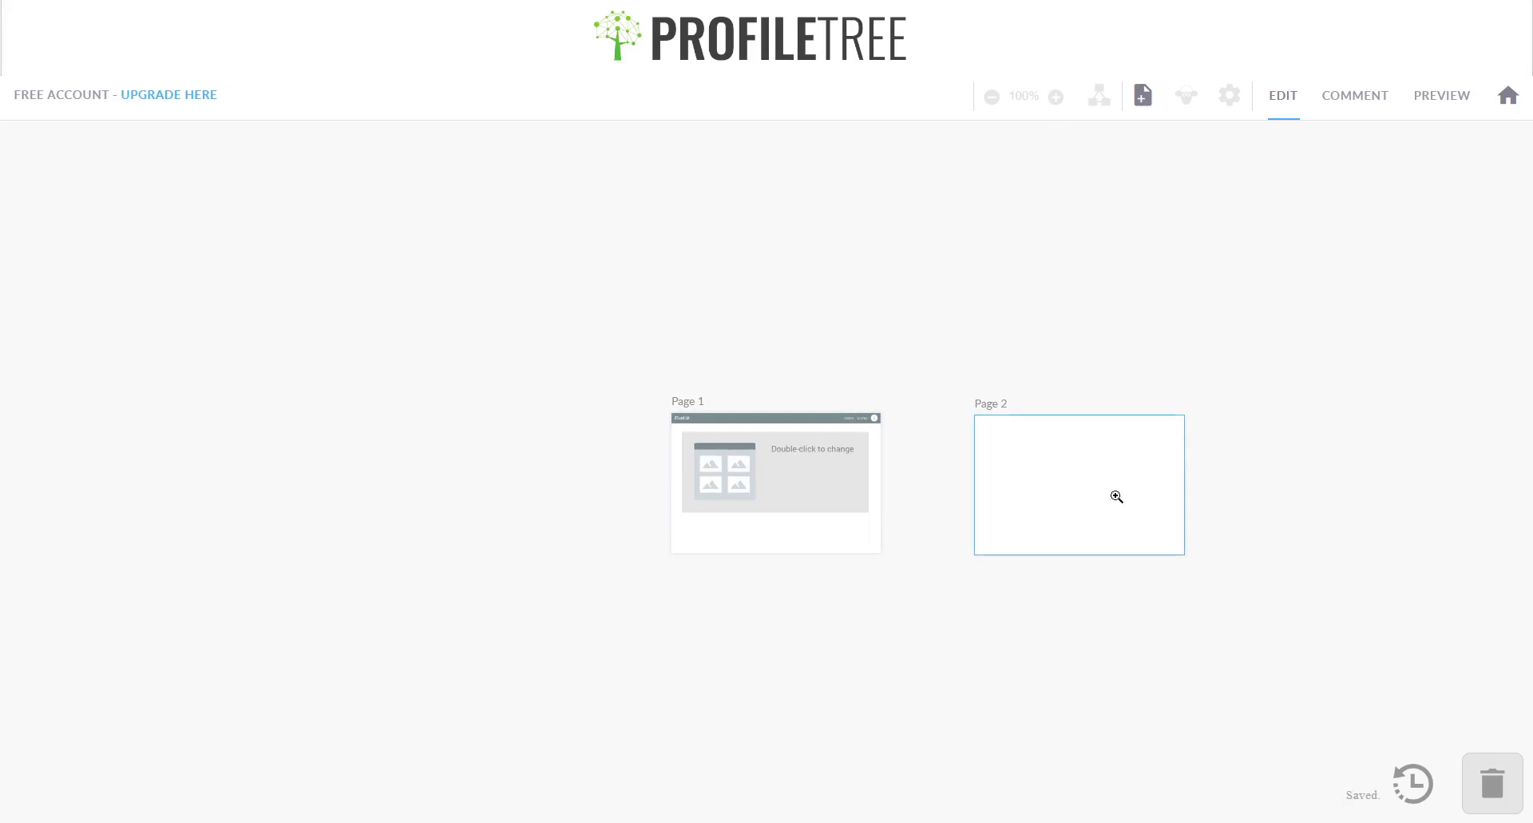
Open Page 2 and add the Fluid UI bar with two menu links and a profile icon across its upper edge
double_click(1113, 497)
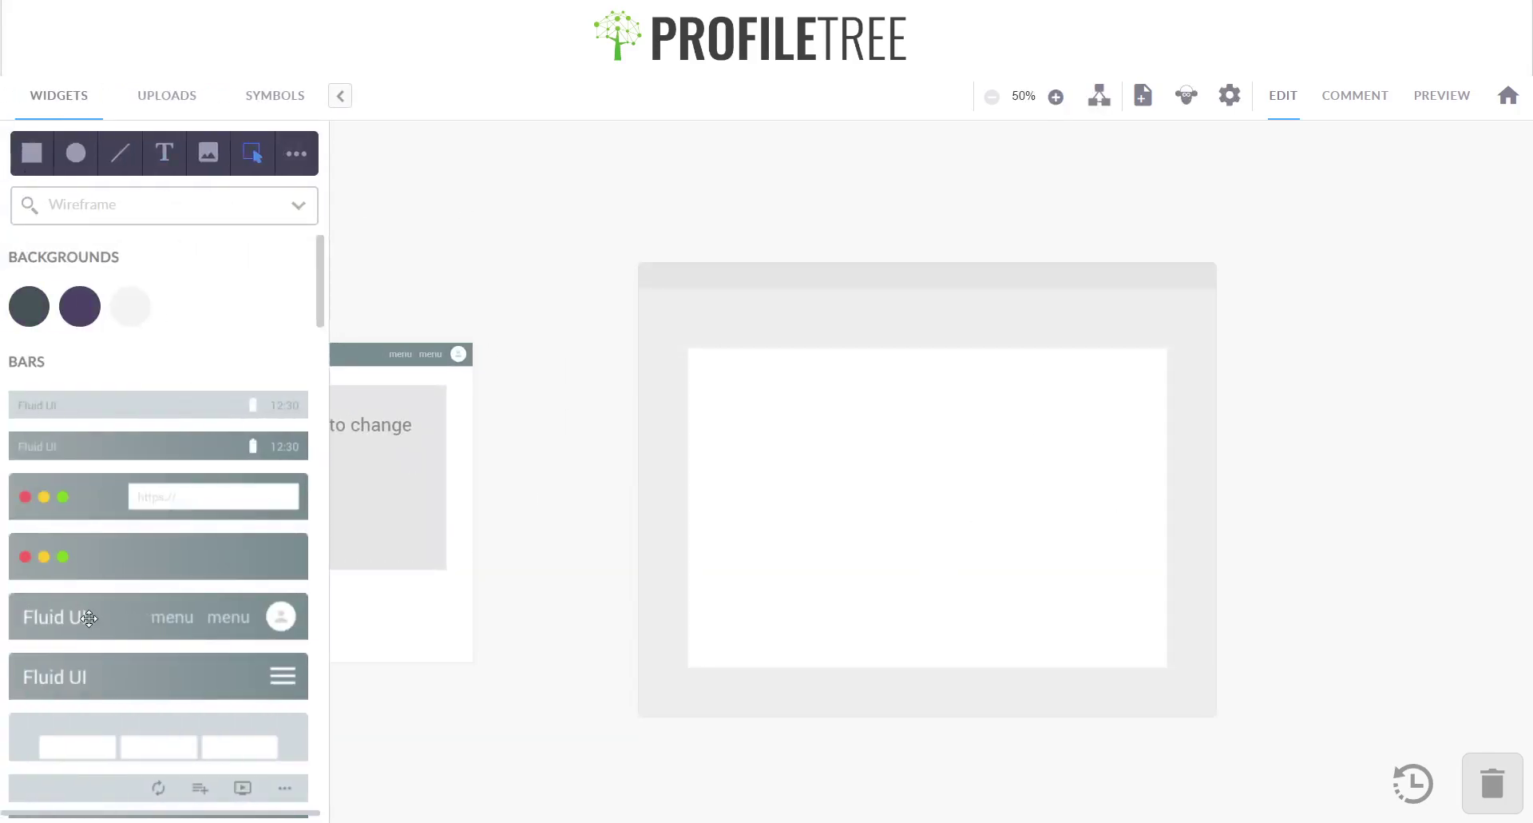
left_click_drag(83, 615, 712, 396)
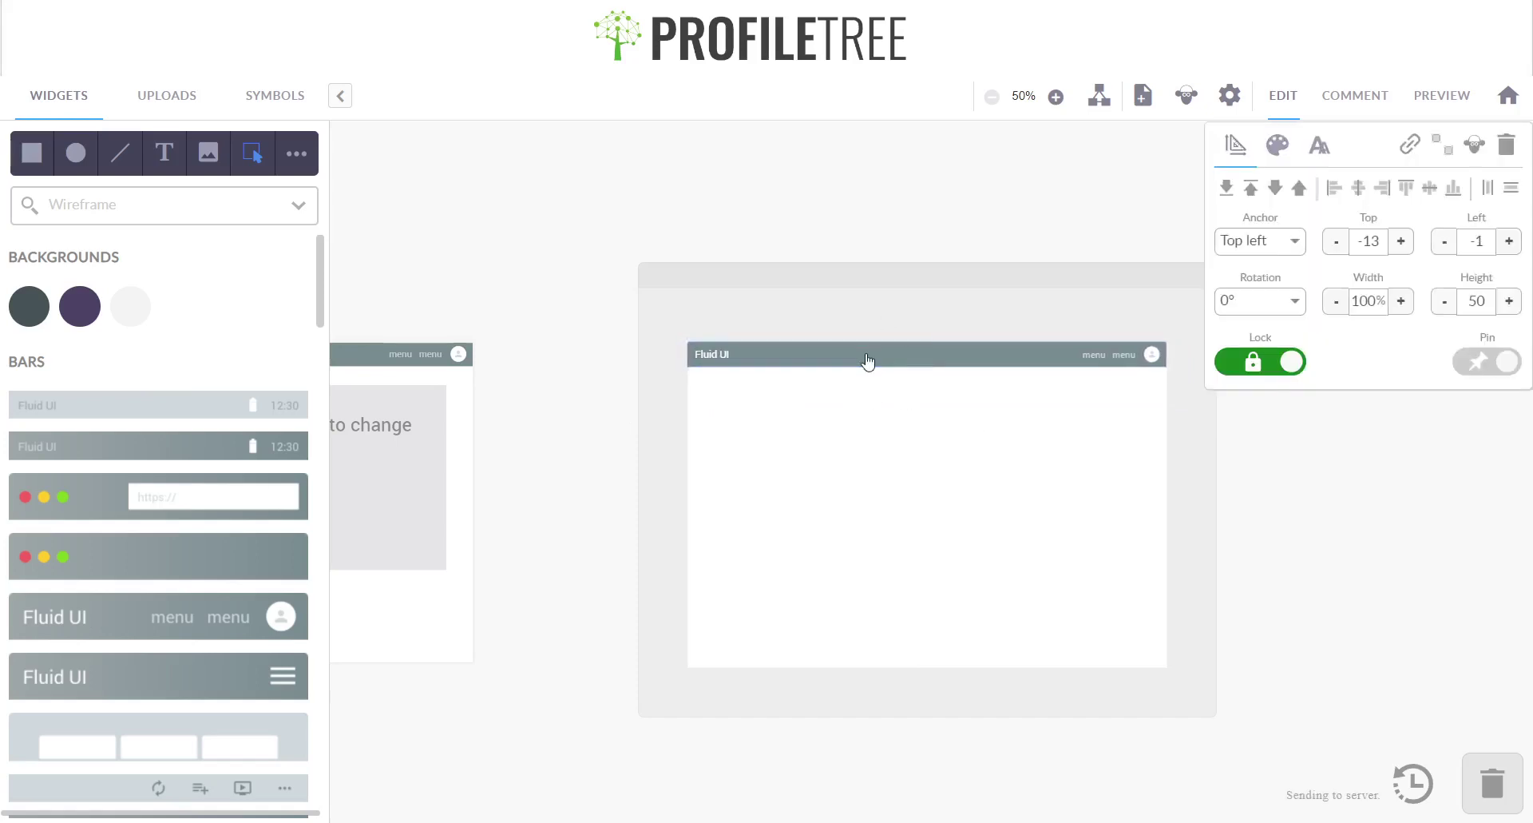
left_click(674, 413)
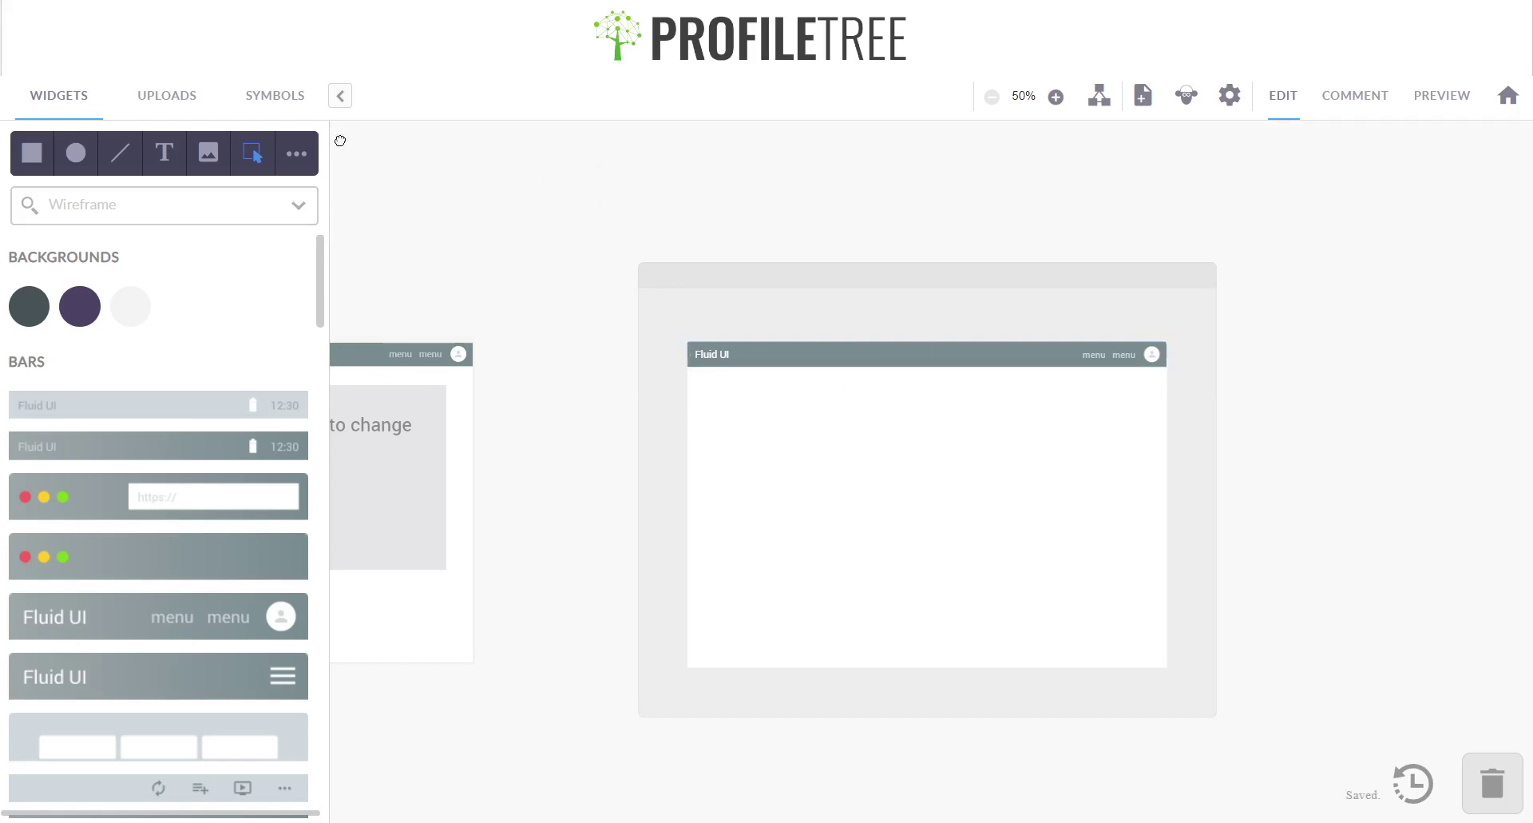
Look at the Symbols library, return to the widgets and try duplicating Page 2
left_click(287, 103)
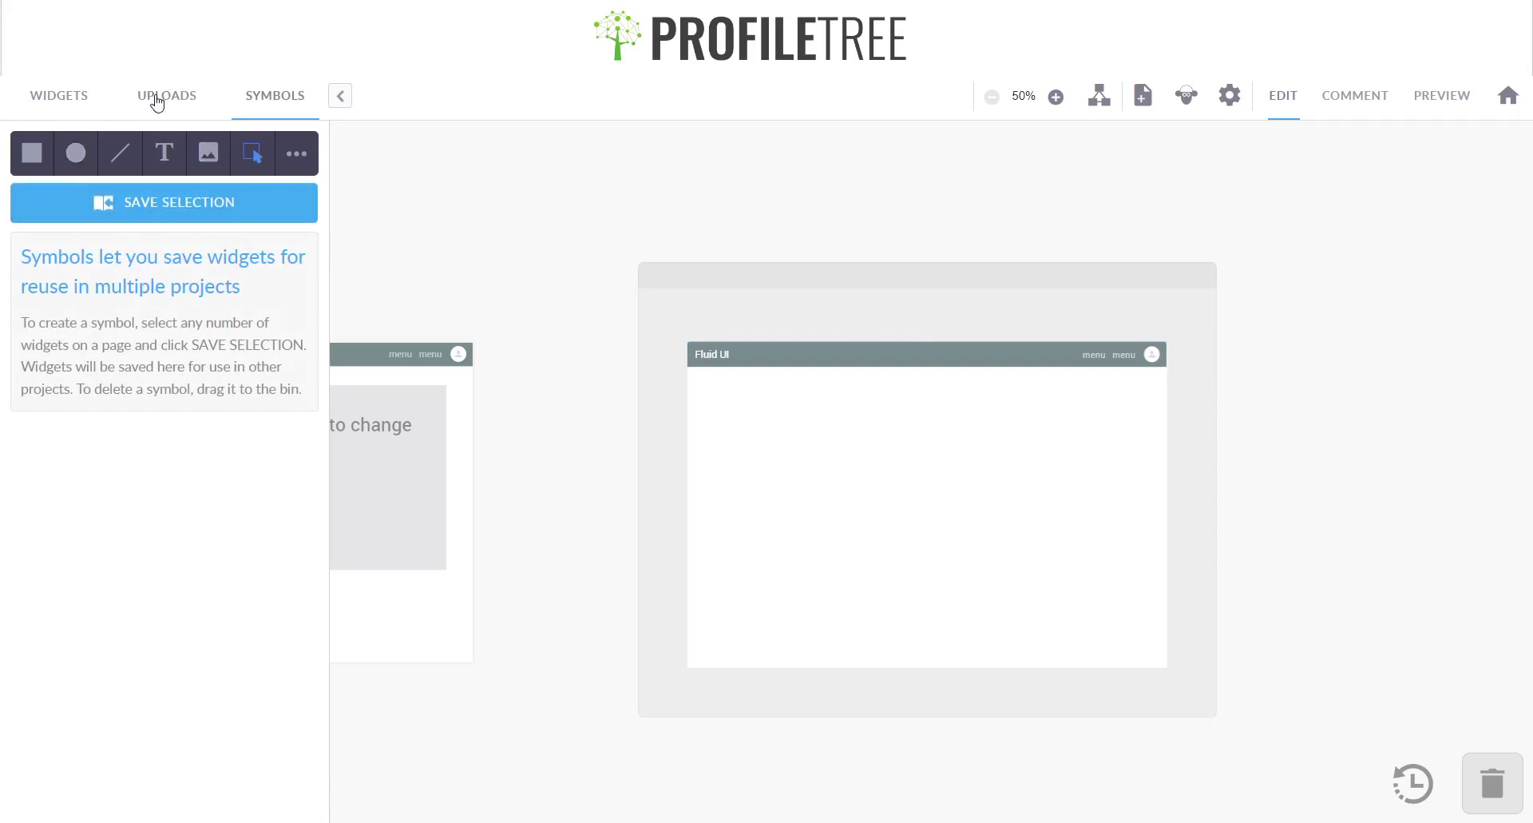
left_click(70, 102)
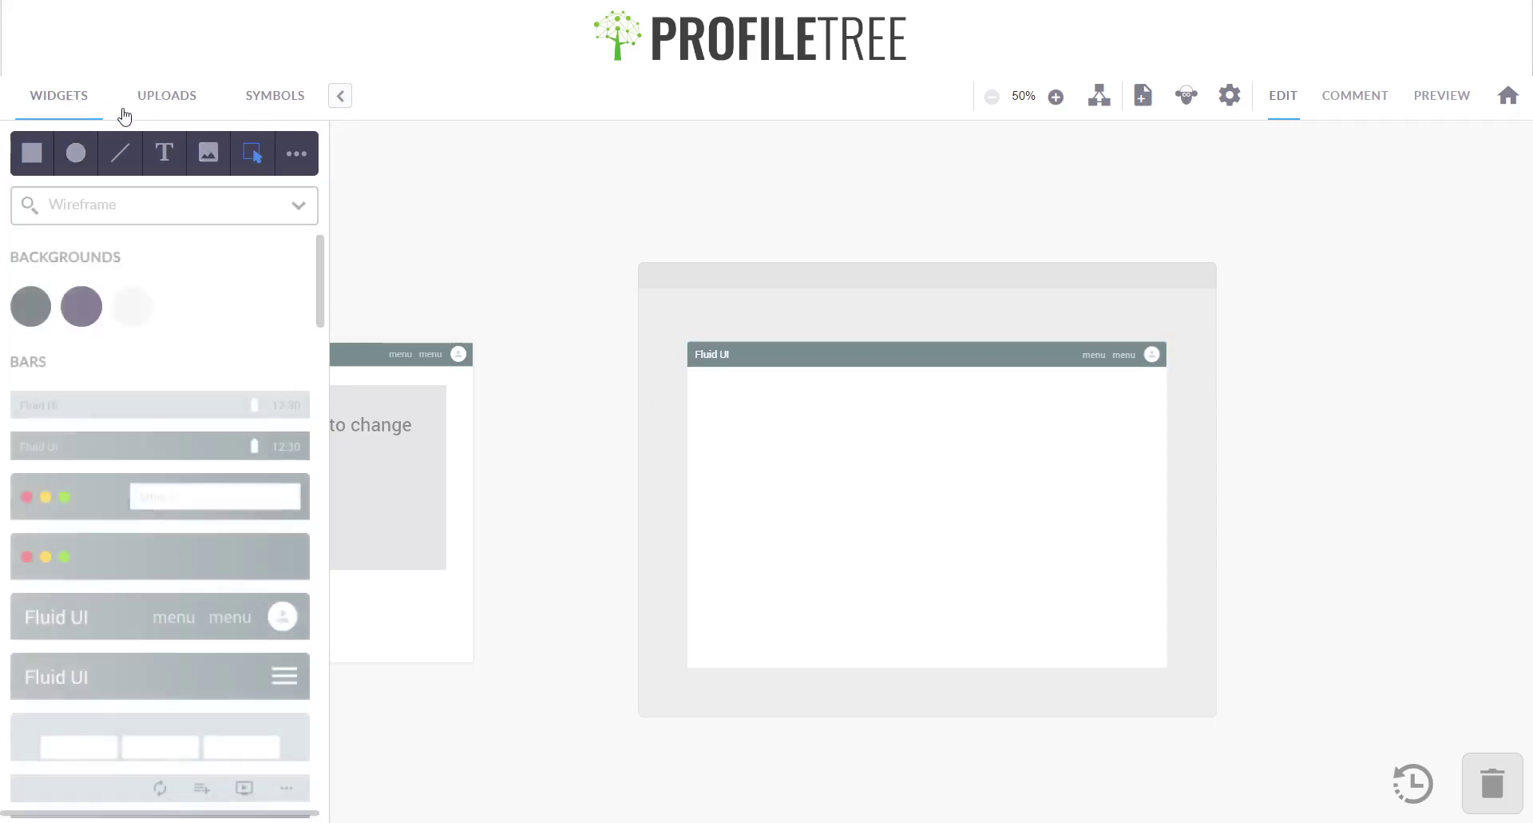
left_click(1187, 99)
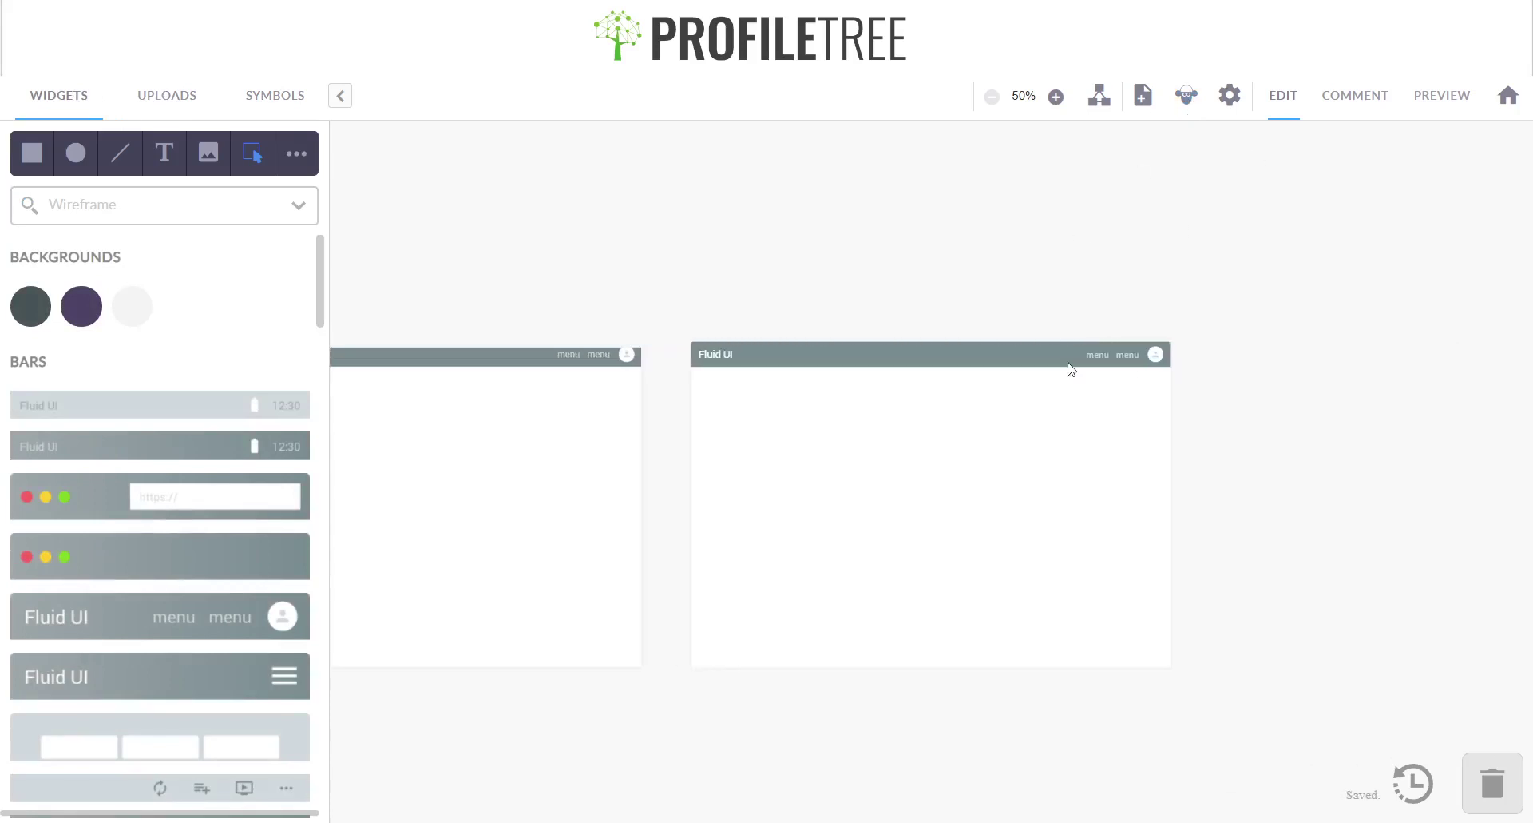
Move Page 2 closer to Page 1 in the overview, and add a third blank page directly below Page 1
scroll(809, 466, "down", 3)
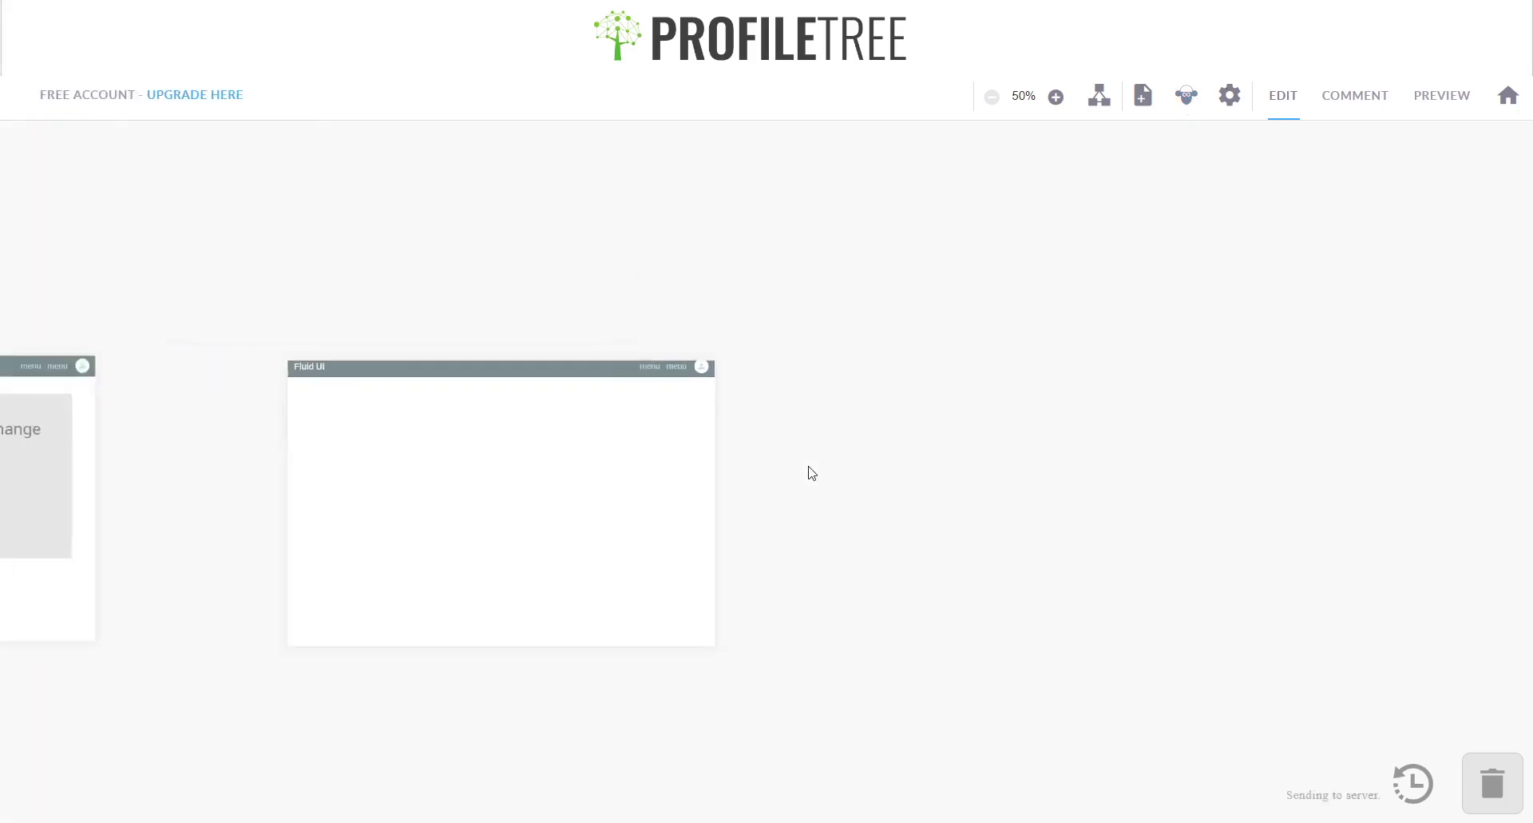
left_click_drag(910, 461, 873, 456)
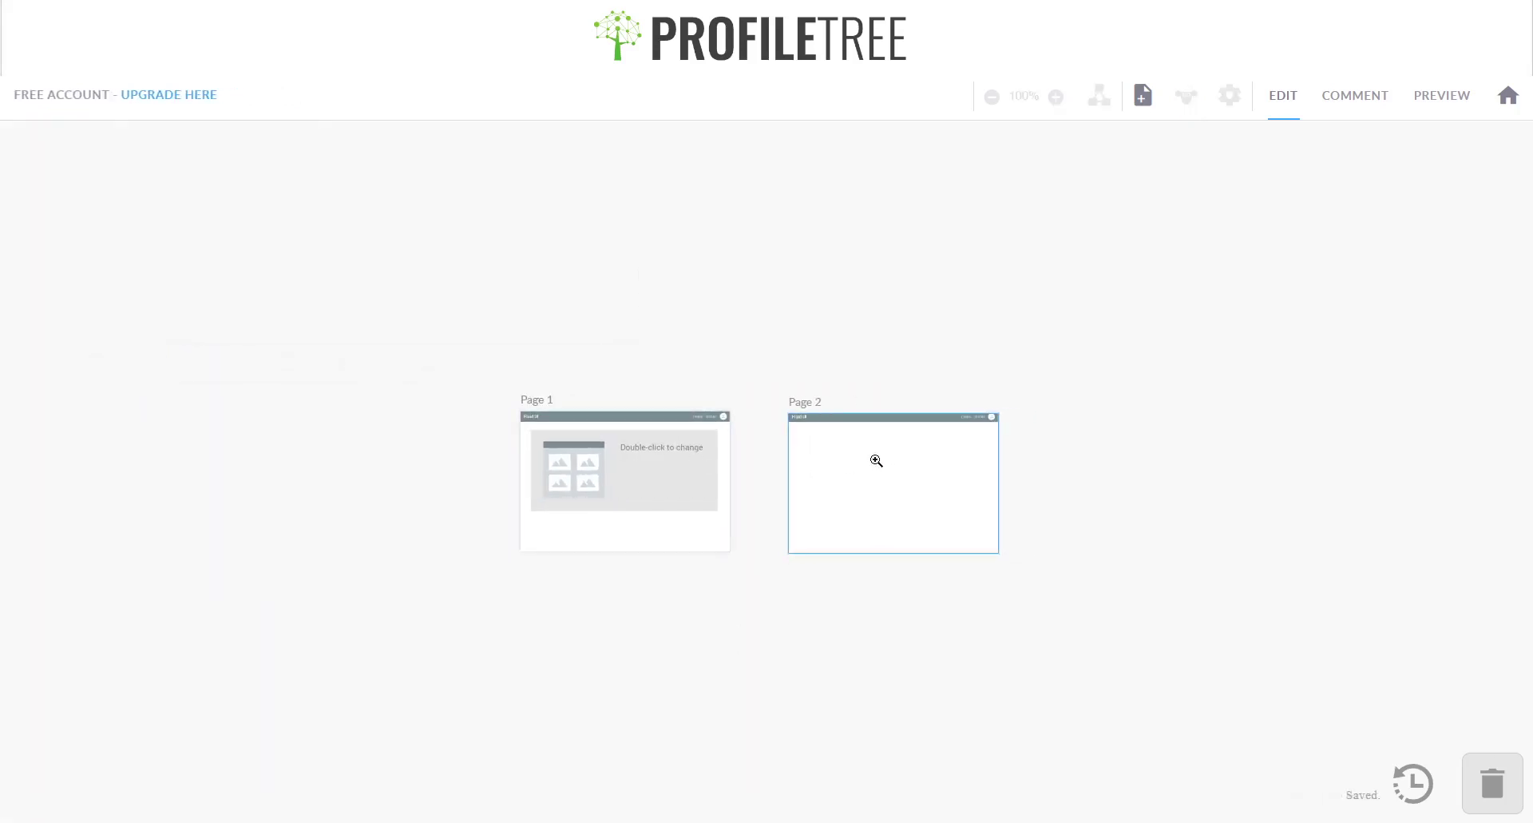
left_click(932, 274)
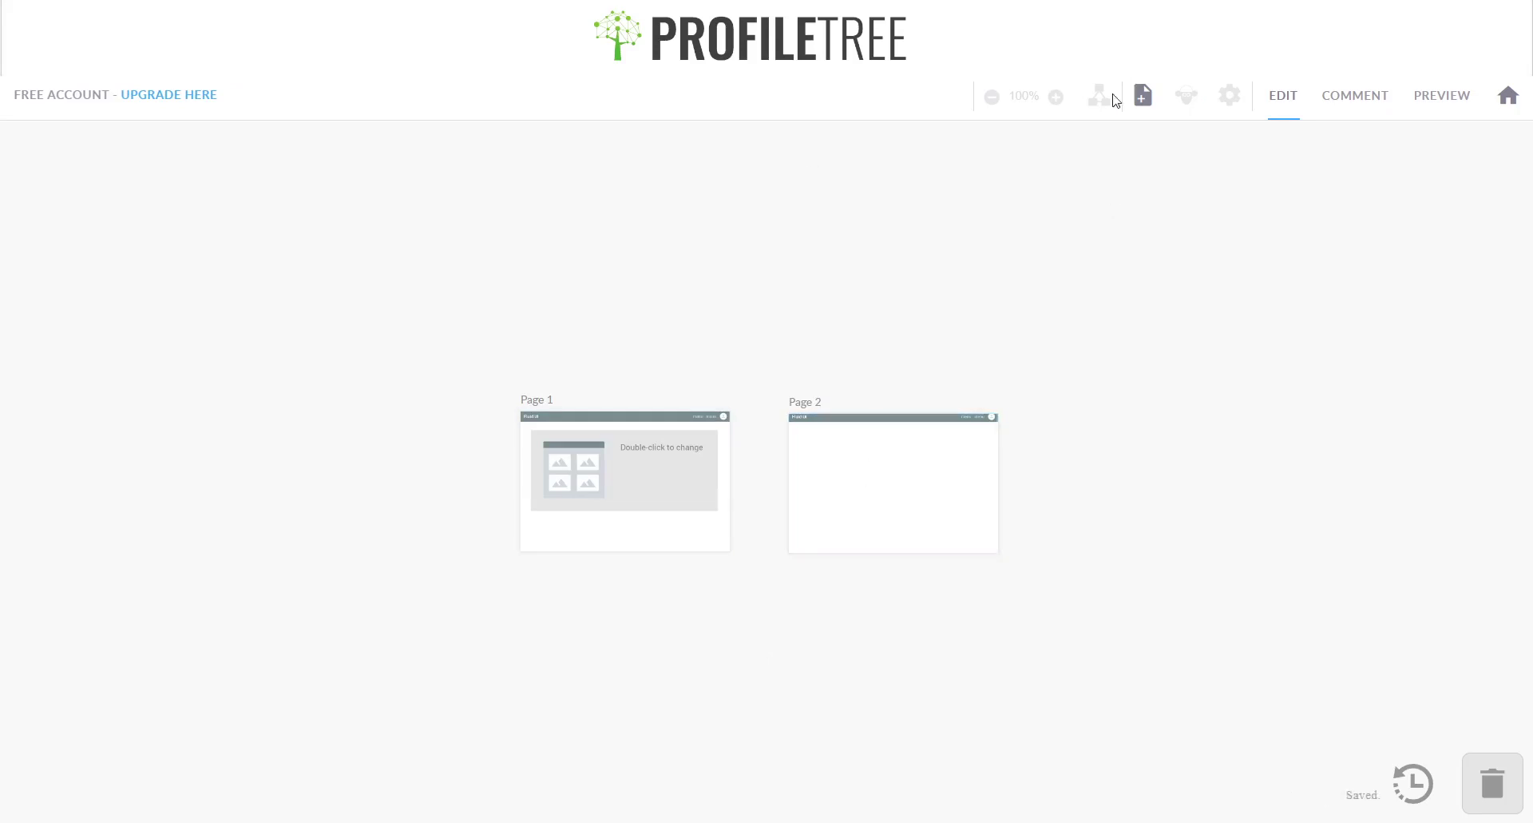
left_click(1142, 97)
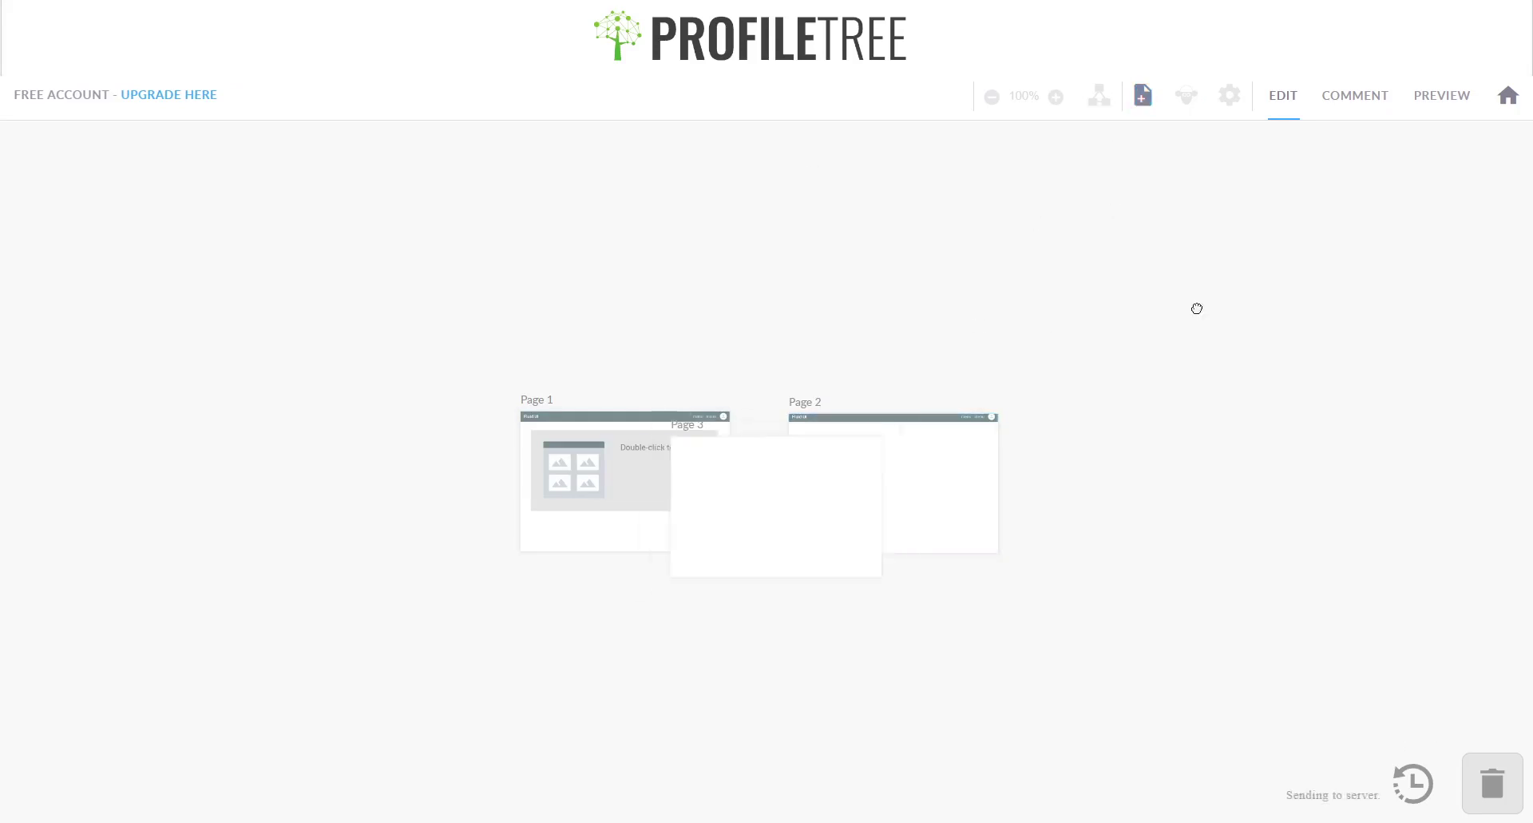
left_click_drag(807, 530, 654, 681)
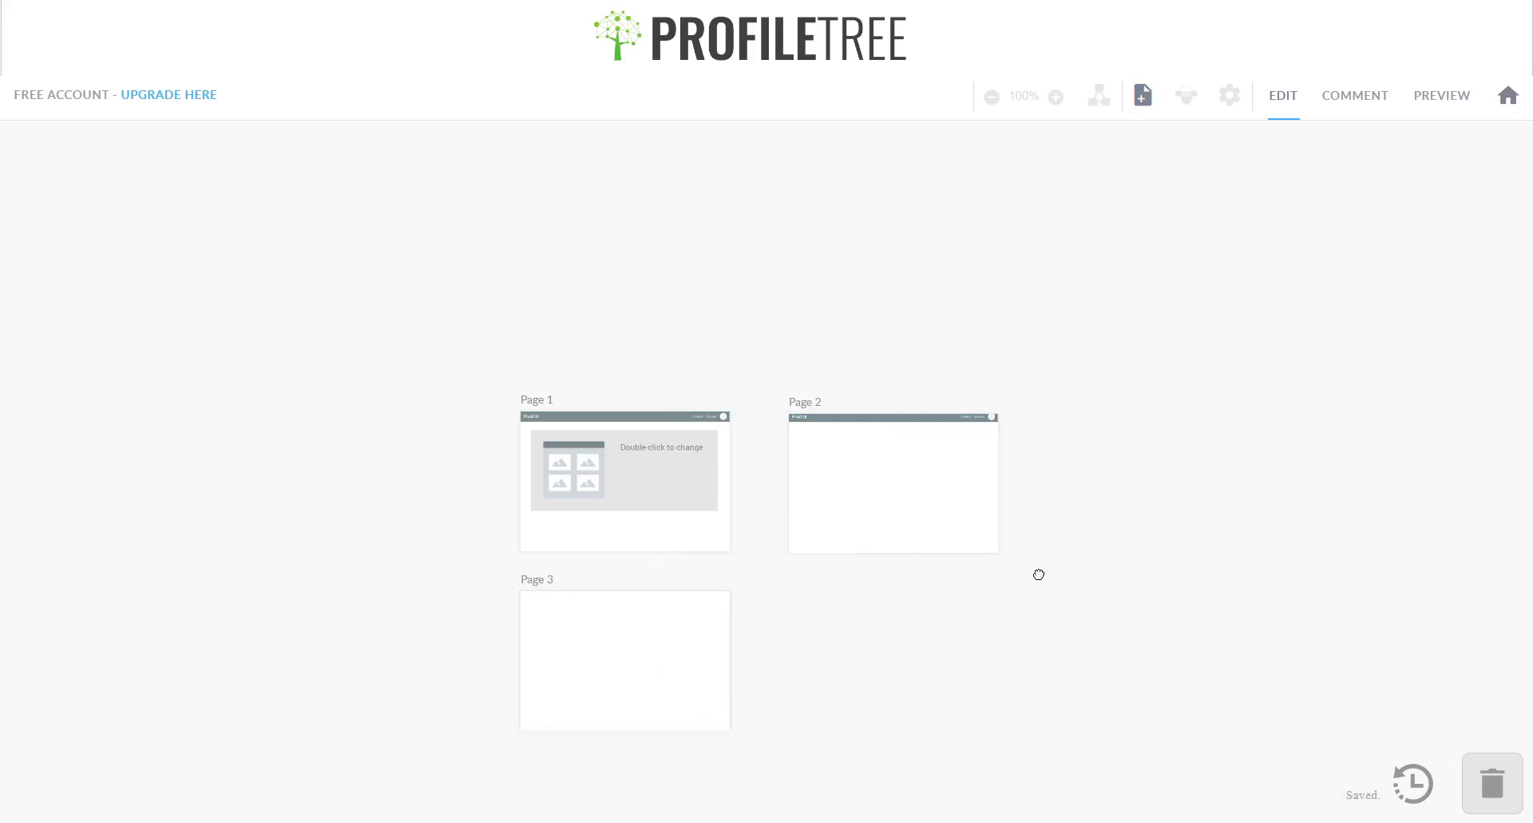